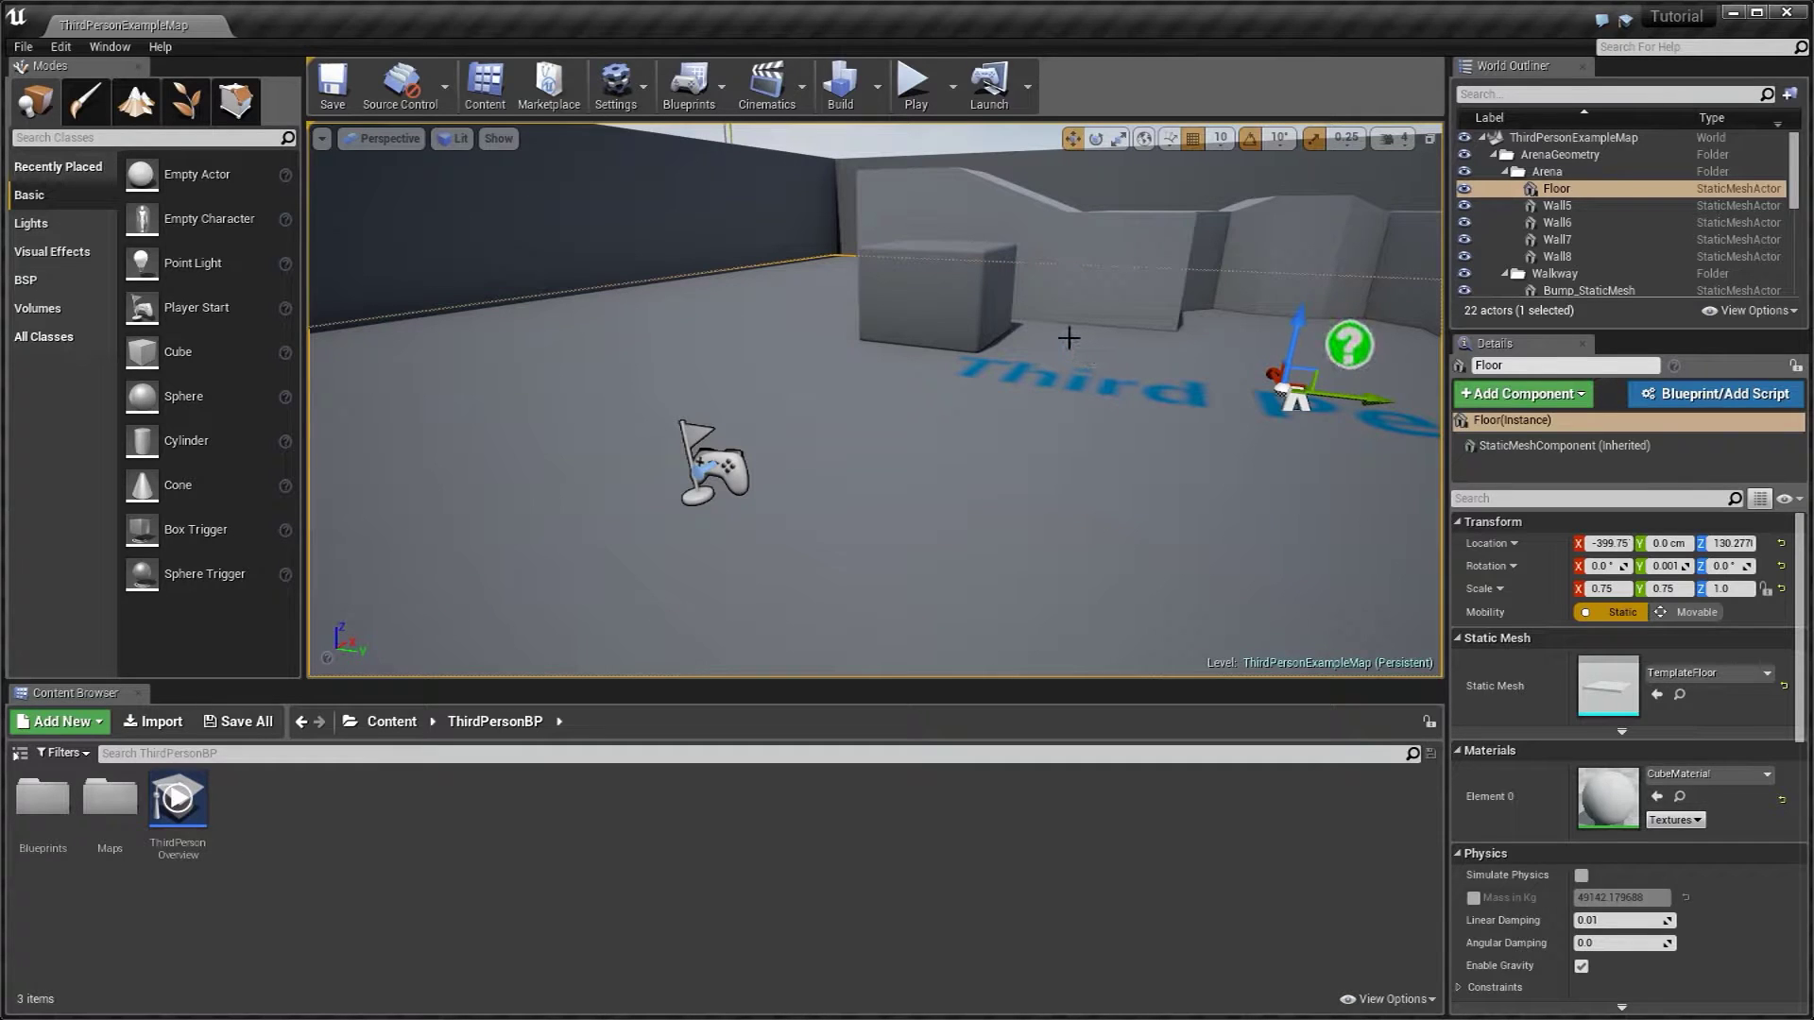
Place a Trigger Volume beside the Third Person floor text and widen it to about 604 by 472.
{"action": "right_click_drag", "start_coordinate": [1068, 338], "coordinate": [1072, 347]}
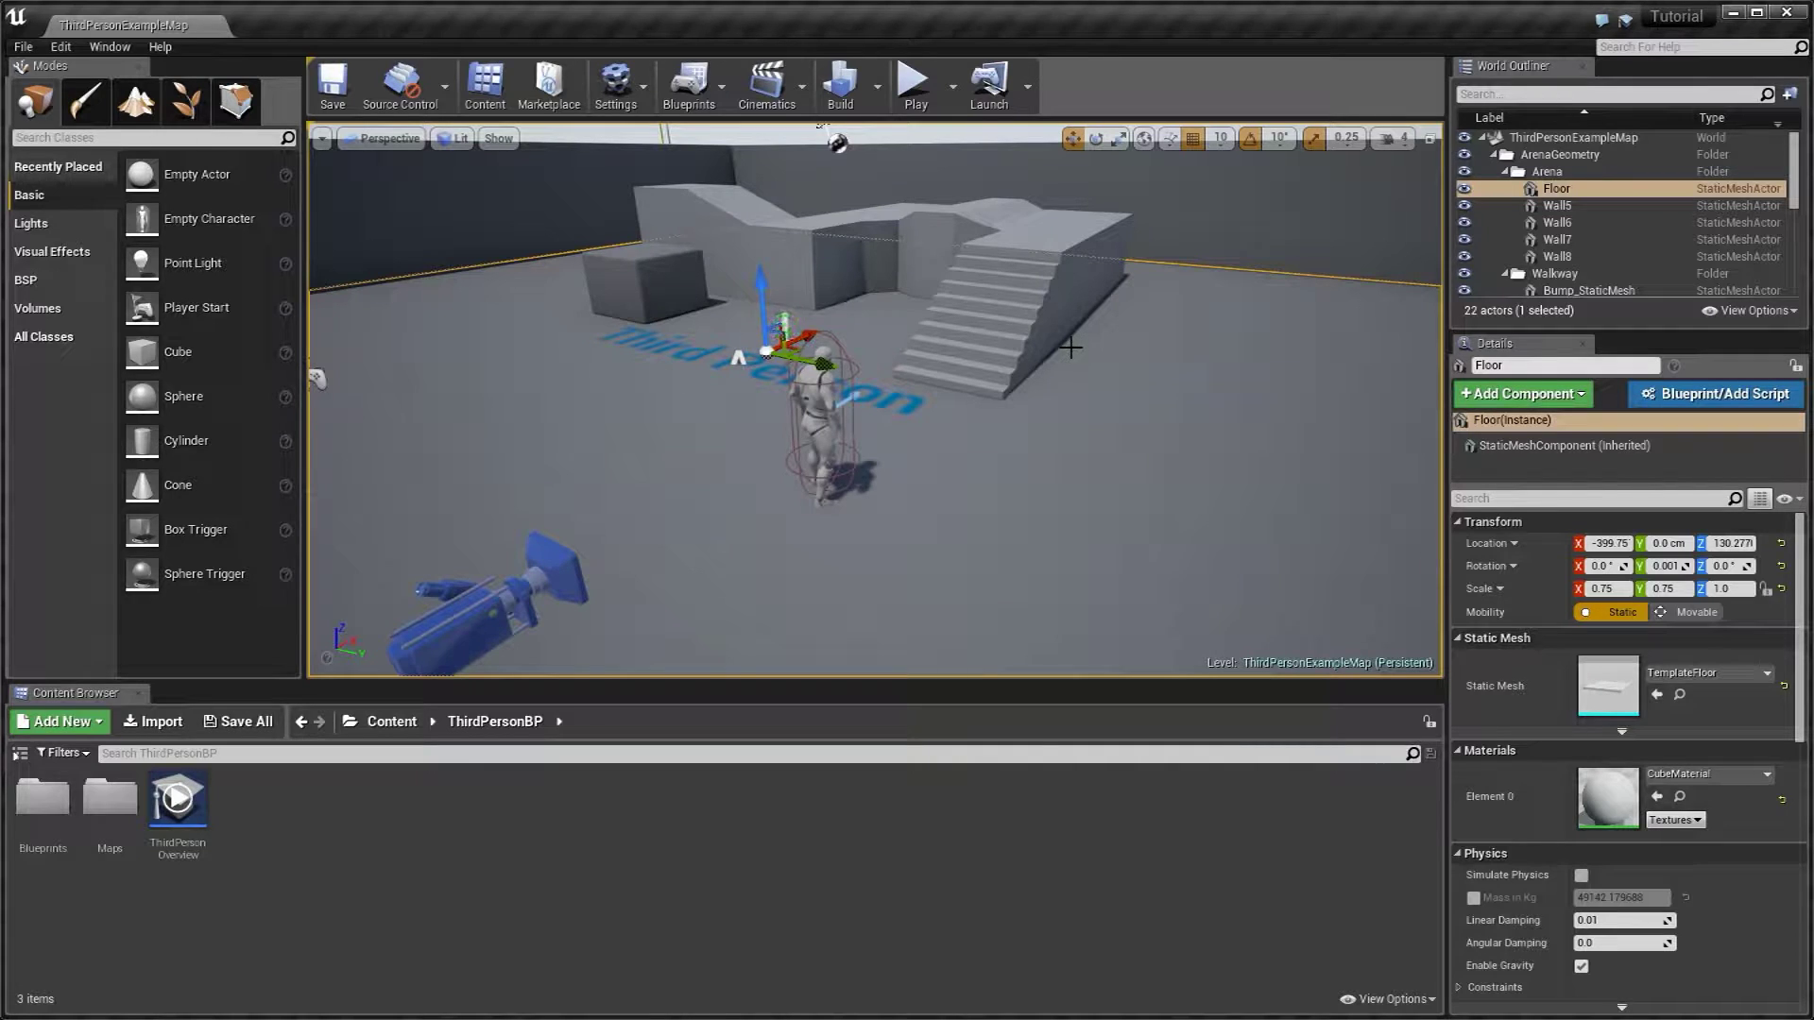
{"action": "middle_click_drag", "start_coordinate": [822, 126], "coordinate": [1049, 149]}
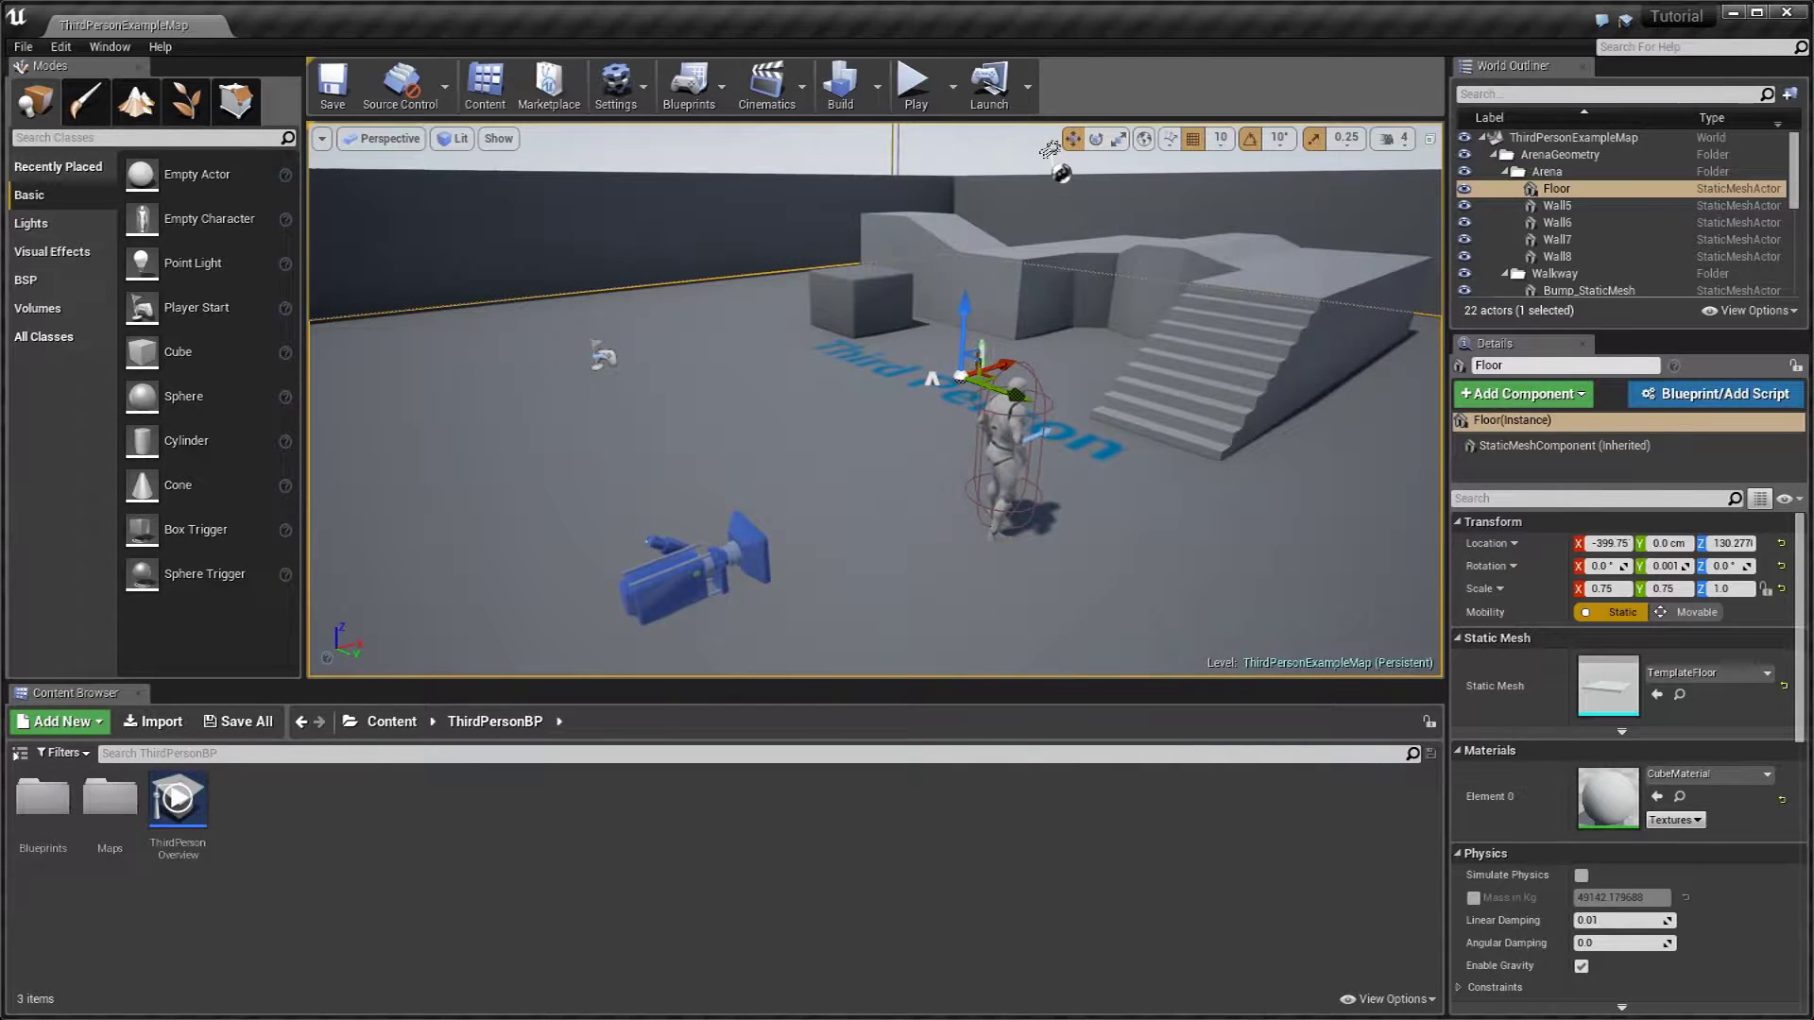
{"action": "left_click", "coordinate": [38, 308]}
{"action": "scroll", "coordinate": [183, 419], "scroll_direction": "down", "scroll_amount": 5}
{"action": "left_click_drag", "start_coordinate": [715, 475], "coordinate": [804, 428]}
{"action": "left_click_drag", "start_coordinate": [803, 340], "coordinate": [803, 342]}
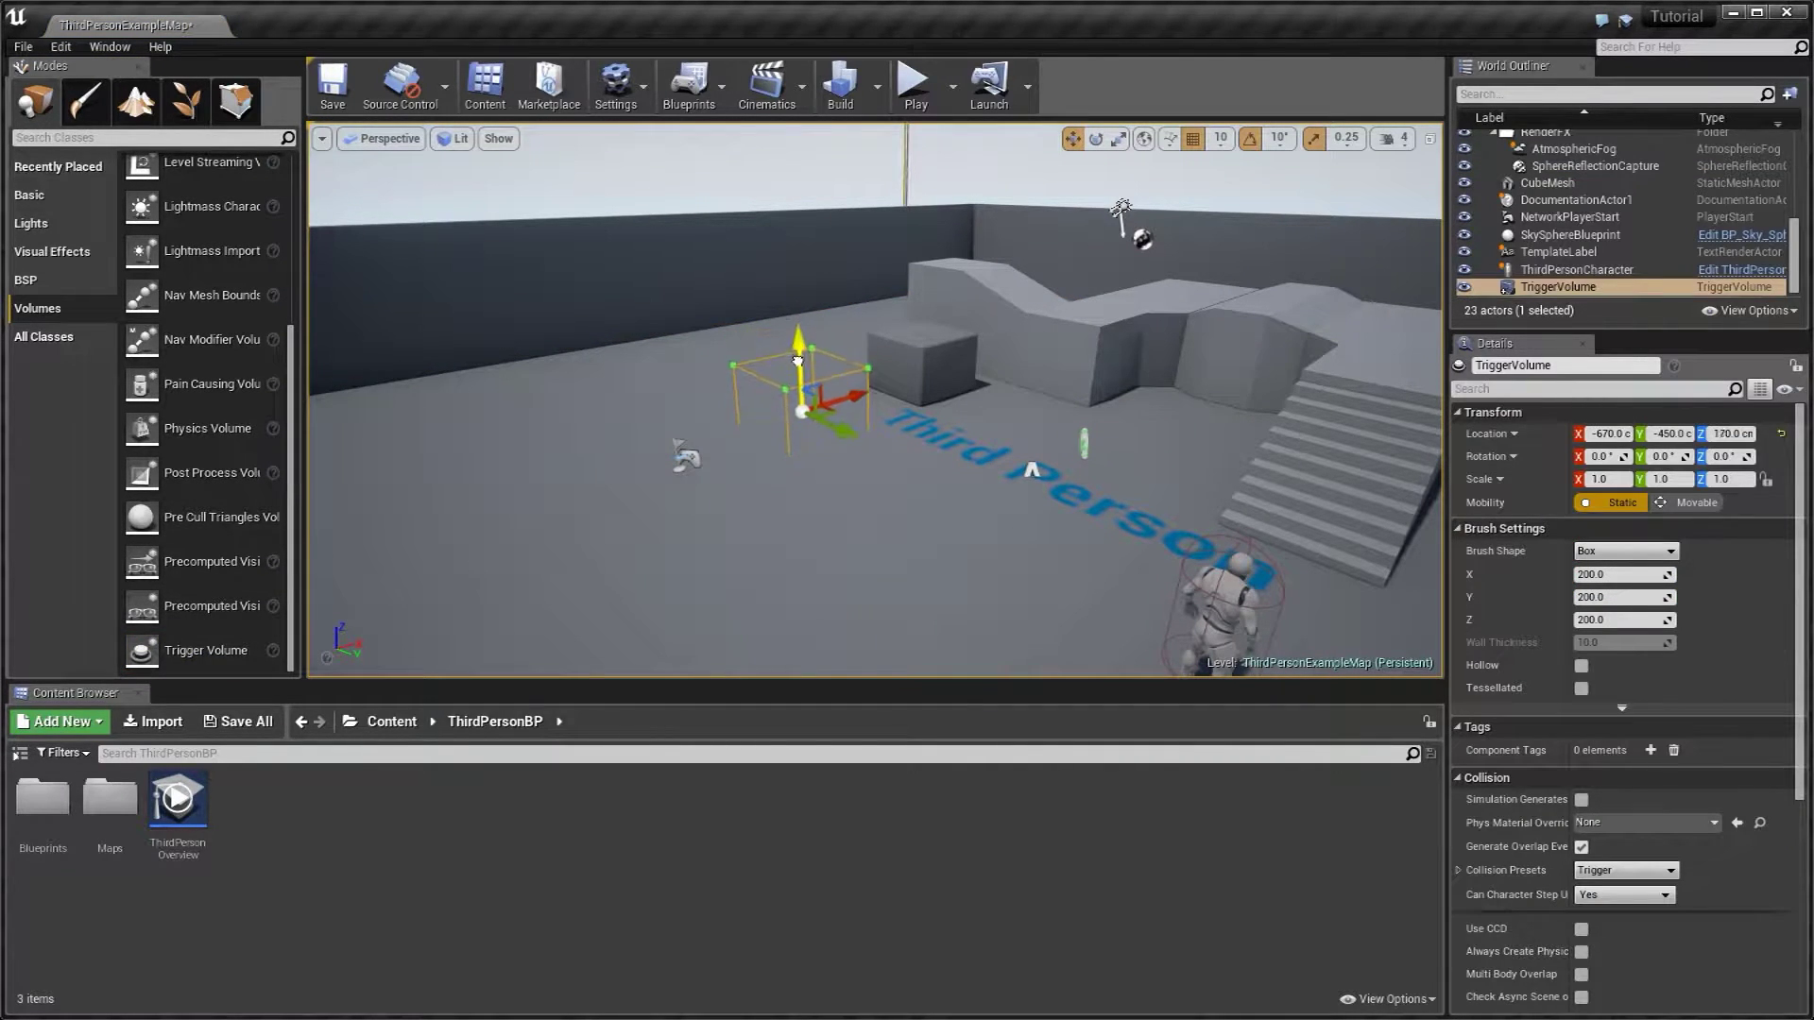
{"action": "left_click", "coordinate": [792, 351]}
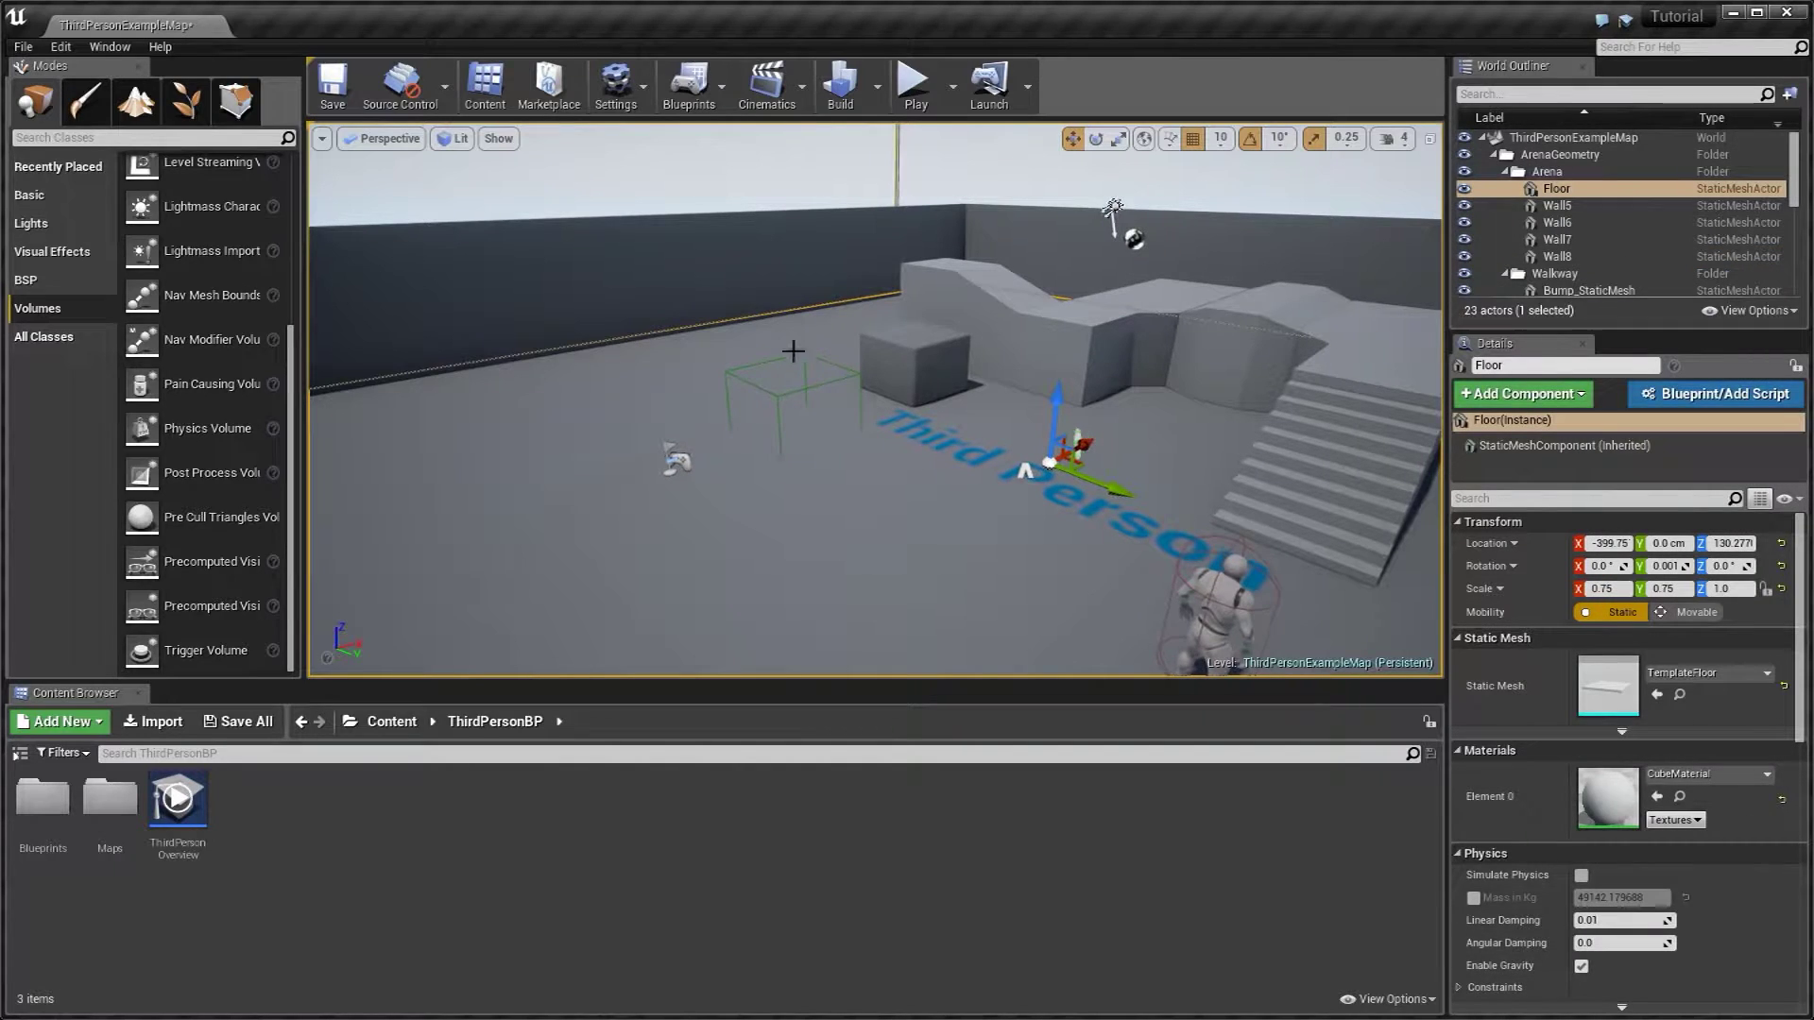
{"action": "left_click", "coordinate": [793, 359]}
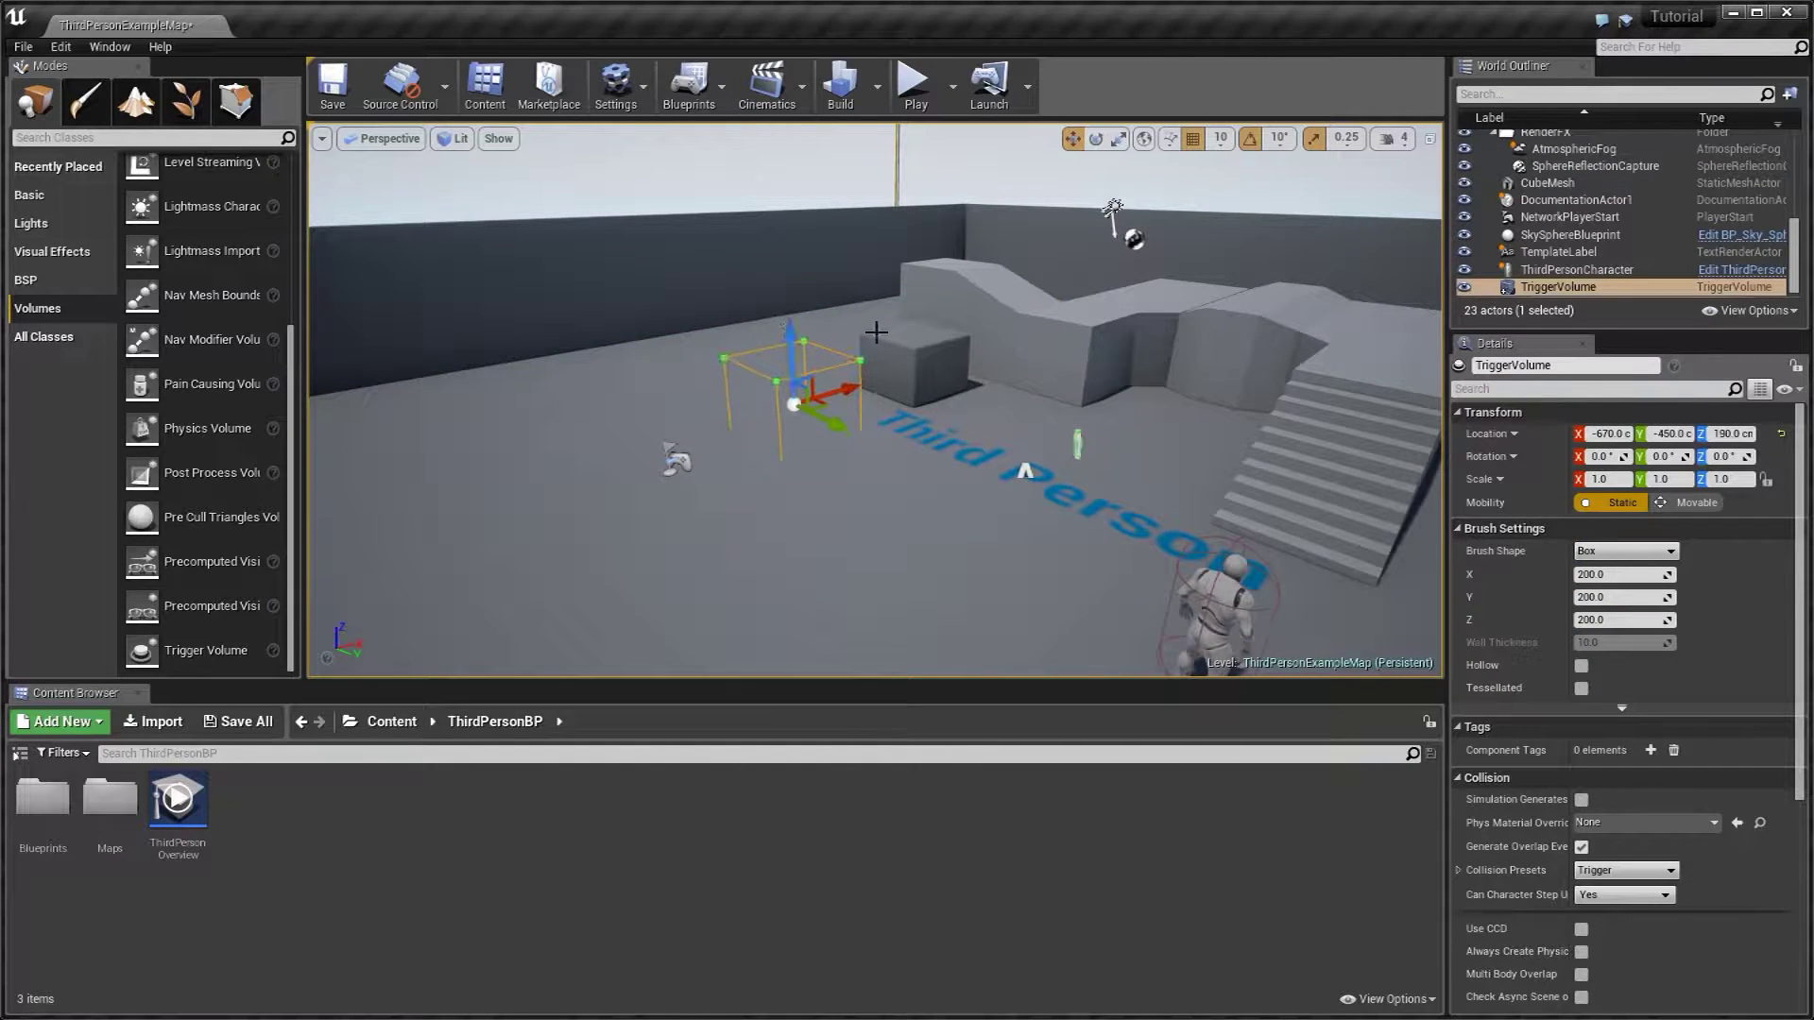
{"action": "left_click_drag", "start_coordinate": [1606, 574], "coordinate": [1662, 597]}
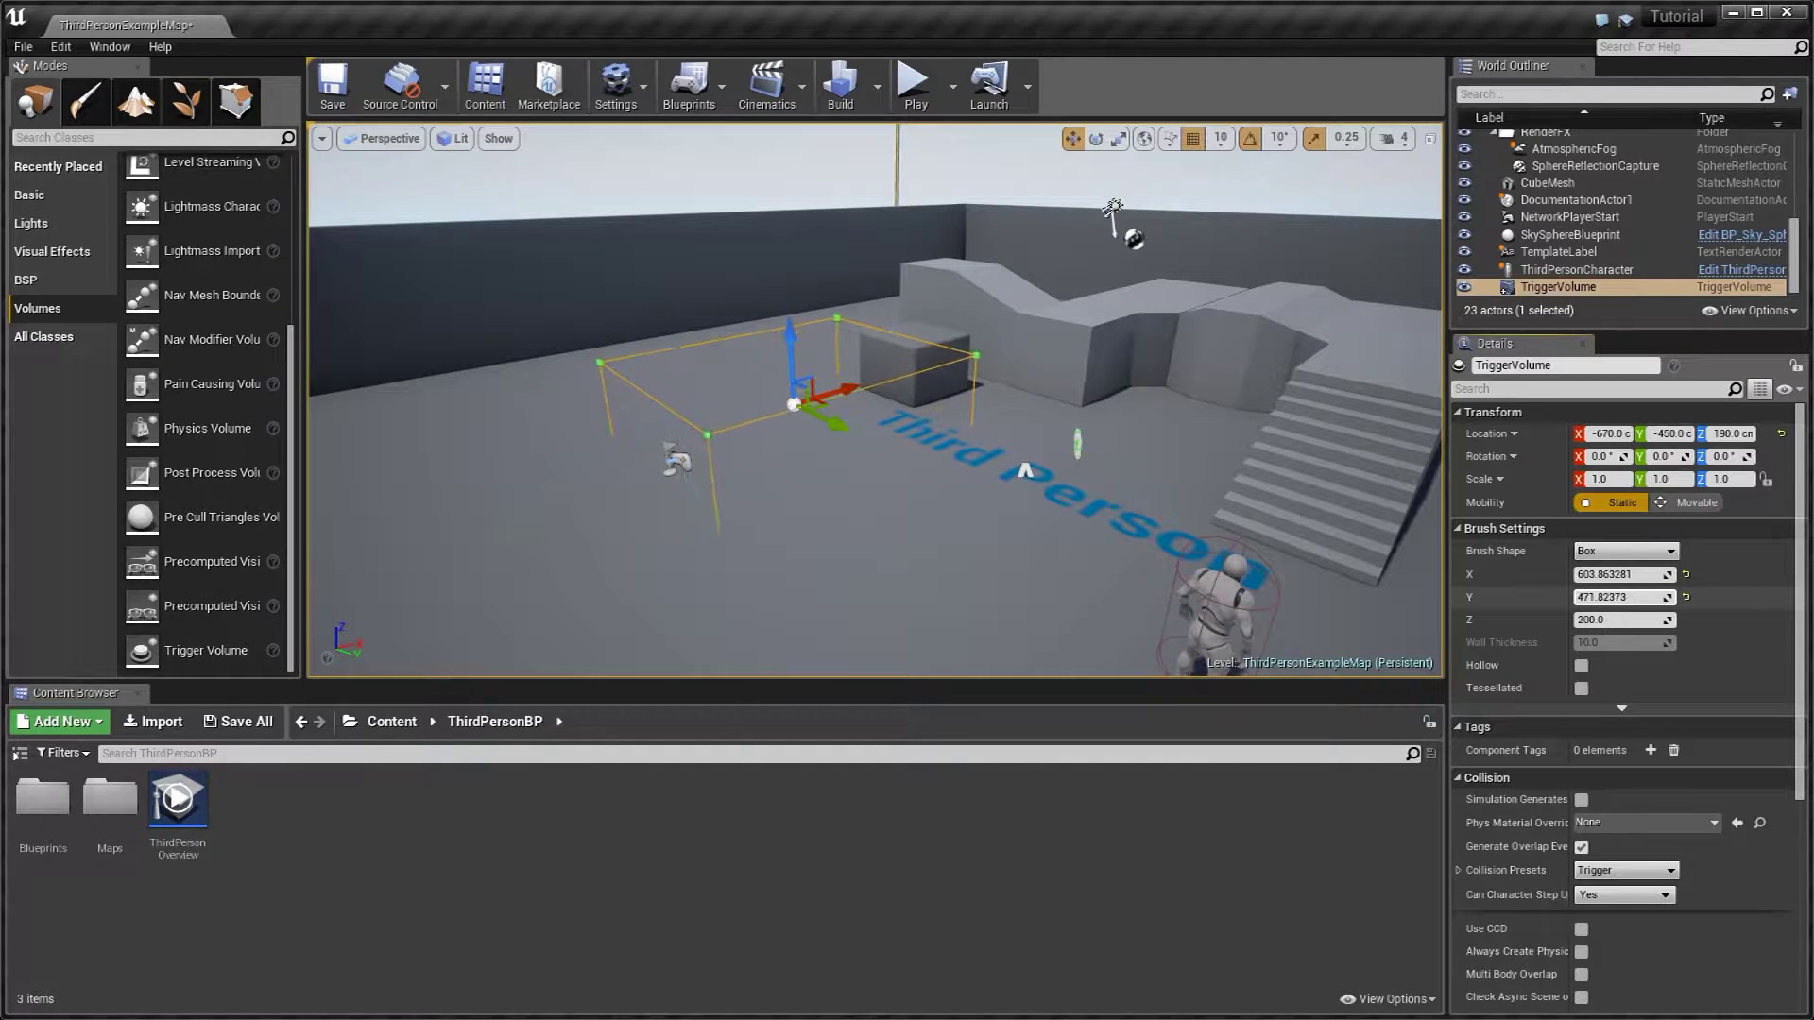
Select the ThirdPersonCharacter in the level and open its blueprint for editing.
{"action": "left_click_drag", "start_coordinate": [718, 415], "coordinate": [772, 469]}
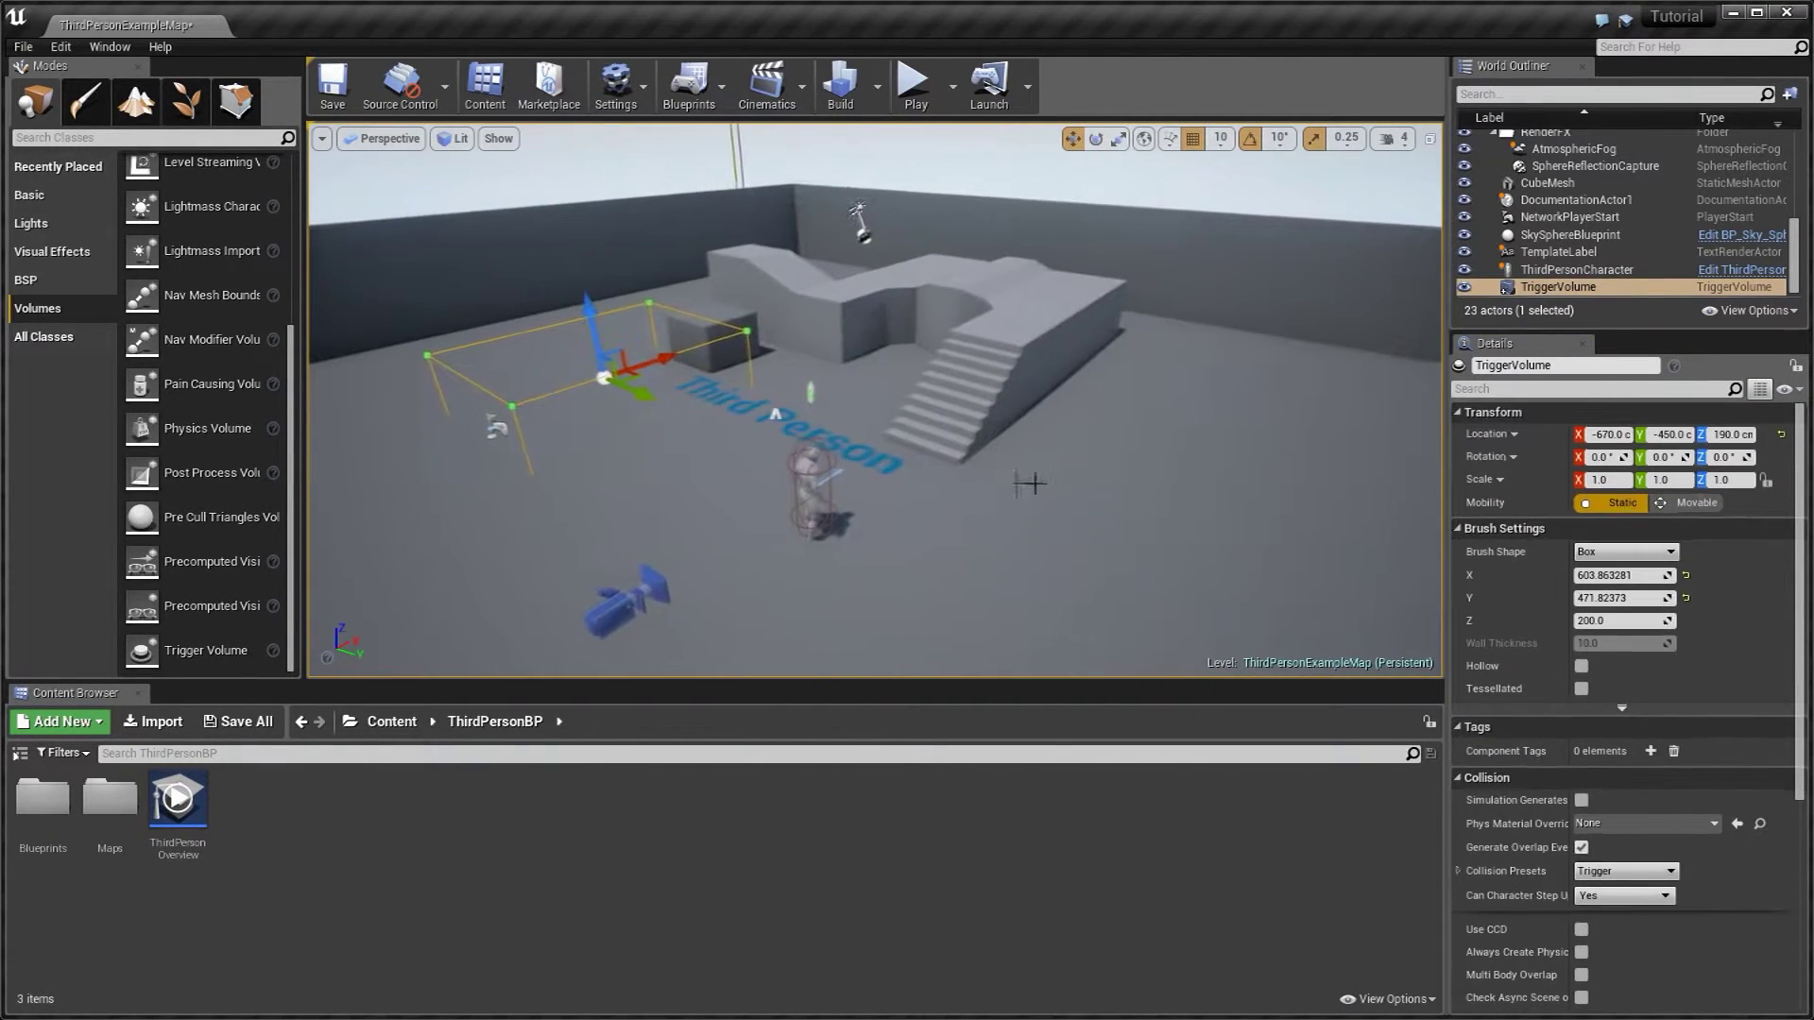
{"action": "left_click", "coordinate": [798, 477]}
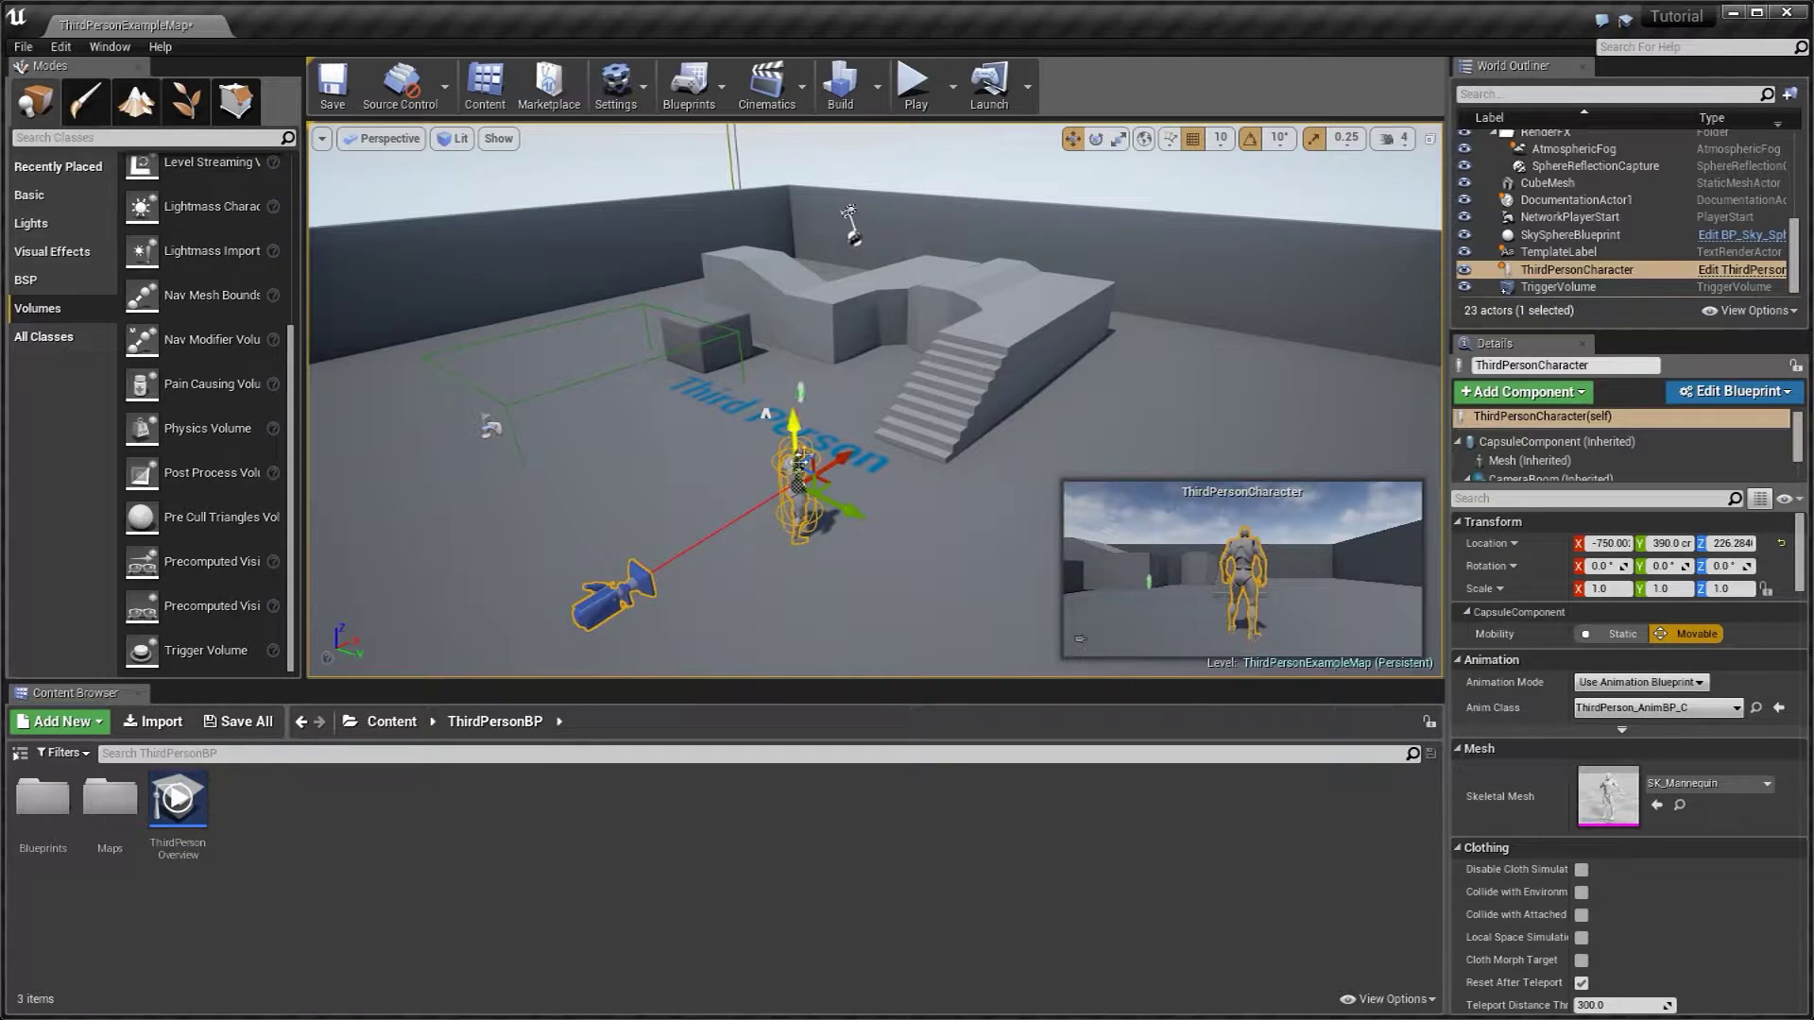
{"action": "left_click_drag", "start_coordinate": [798, 477], "coordinate": [746, 444]}
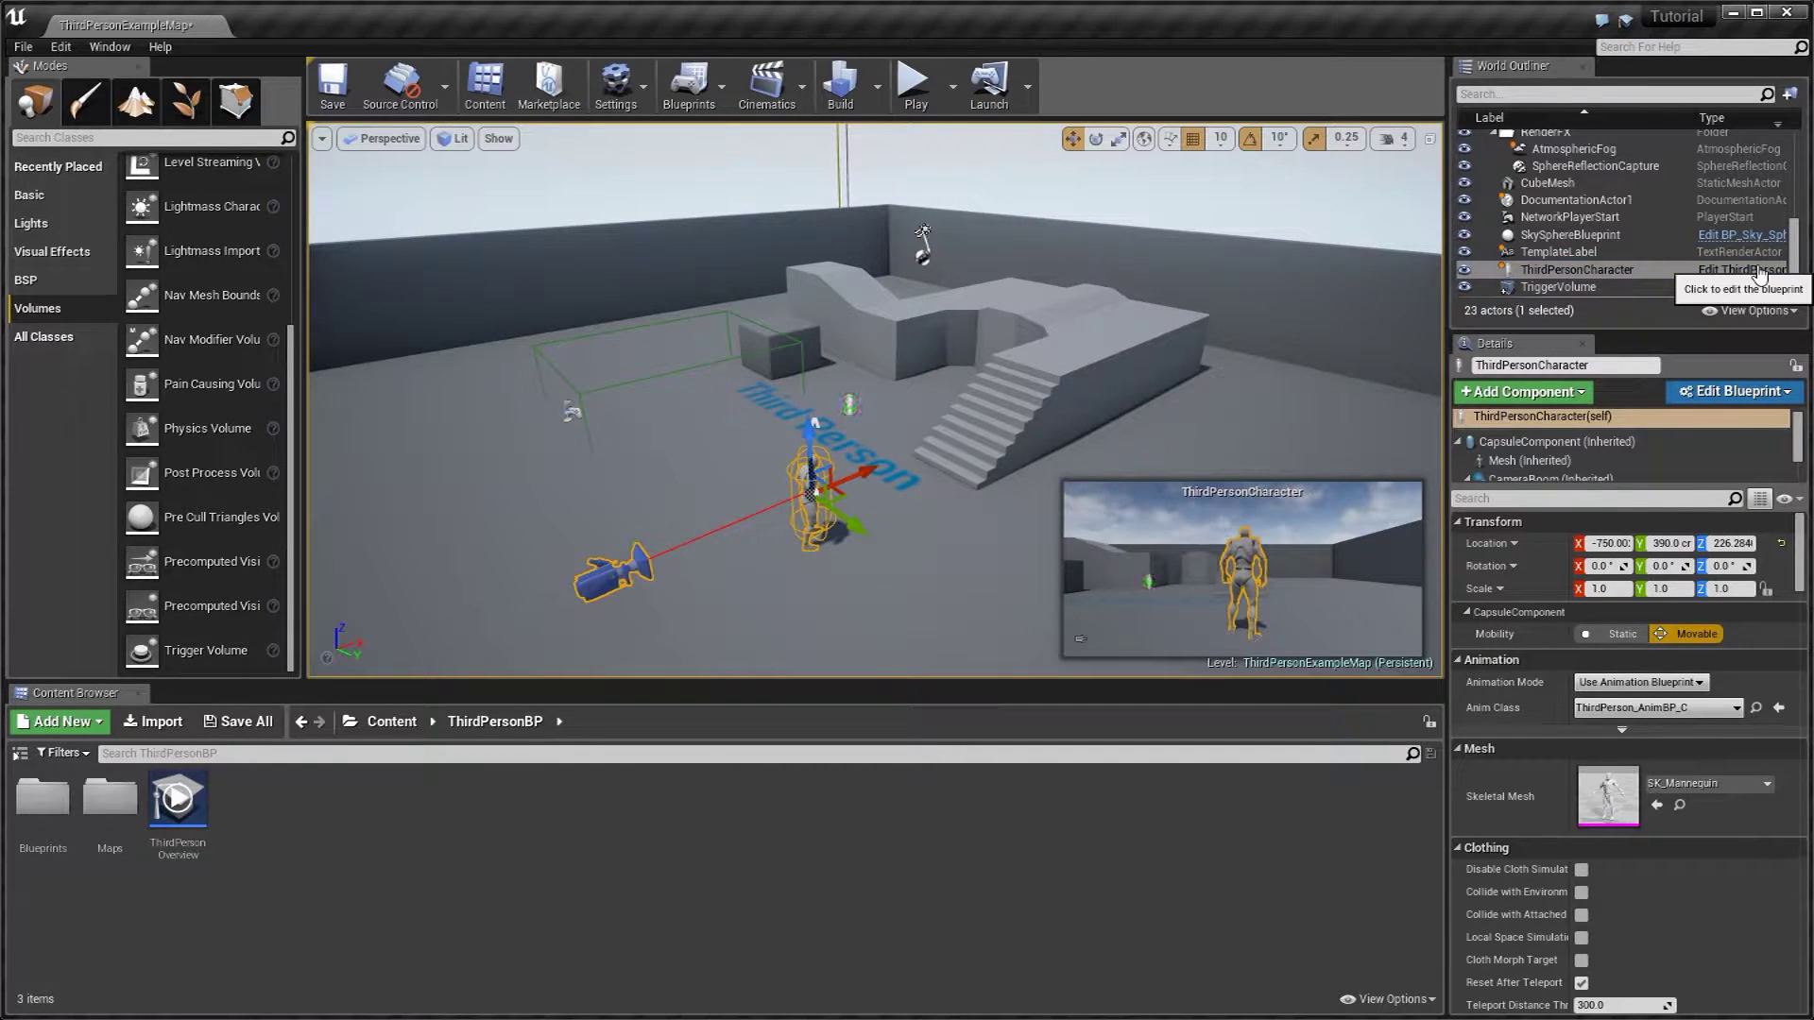
{"action": "left_click", "coordinate": [1760, 274]}
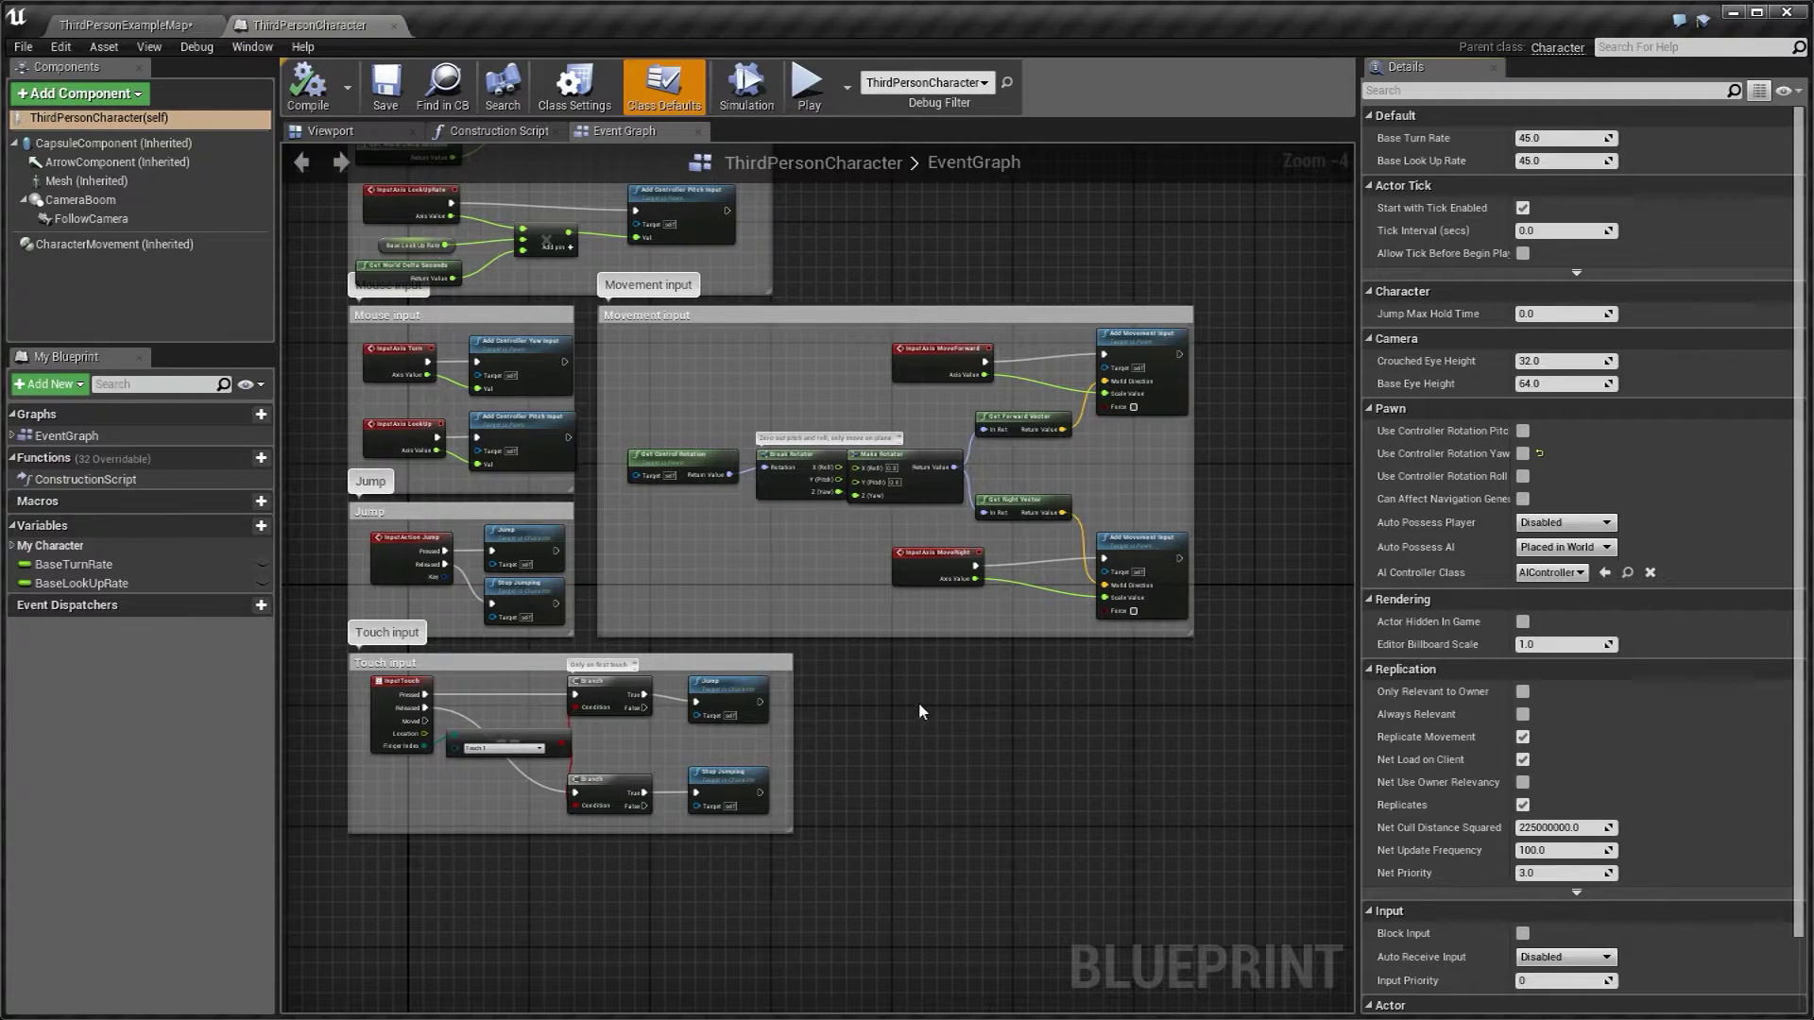
Add an Event ActorBeginOverlap node to the character's Event Graph.
{"action": "scroll", "coordinate": [839, 601], "scroll_direction": "up", "scroll_amount": 4}
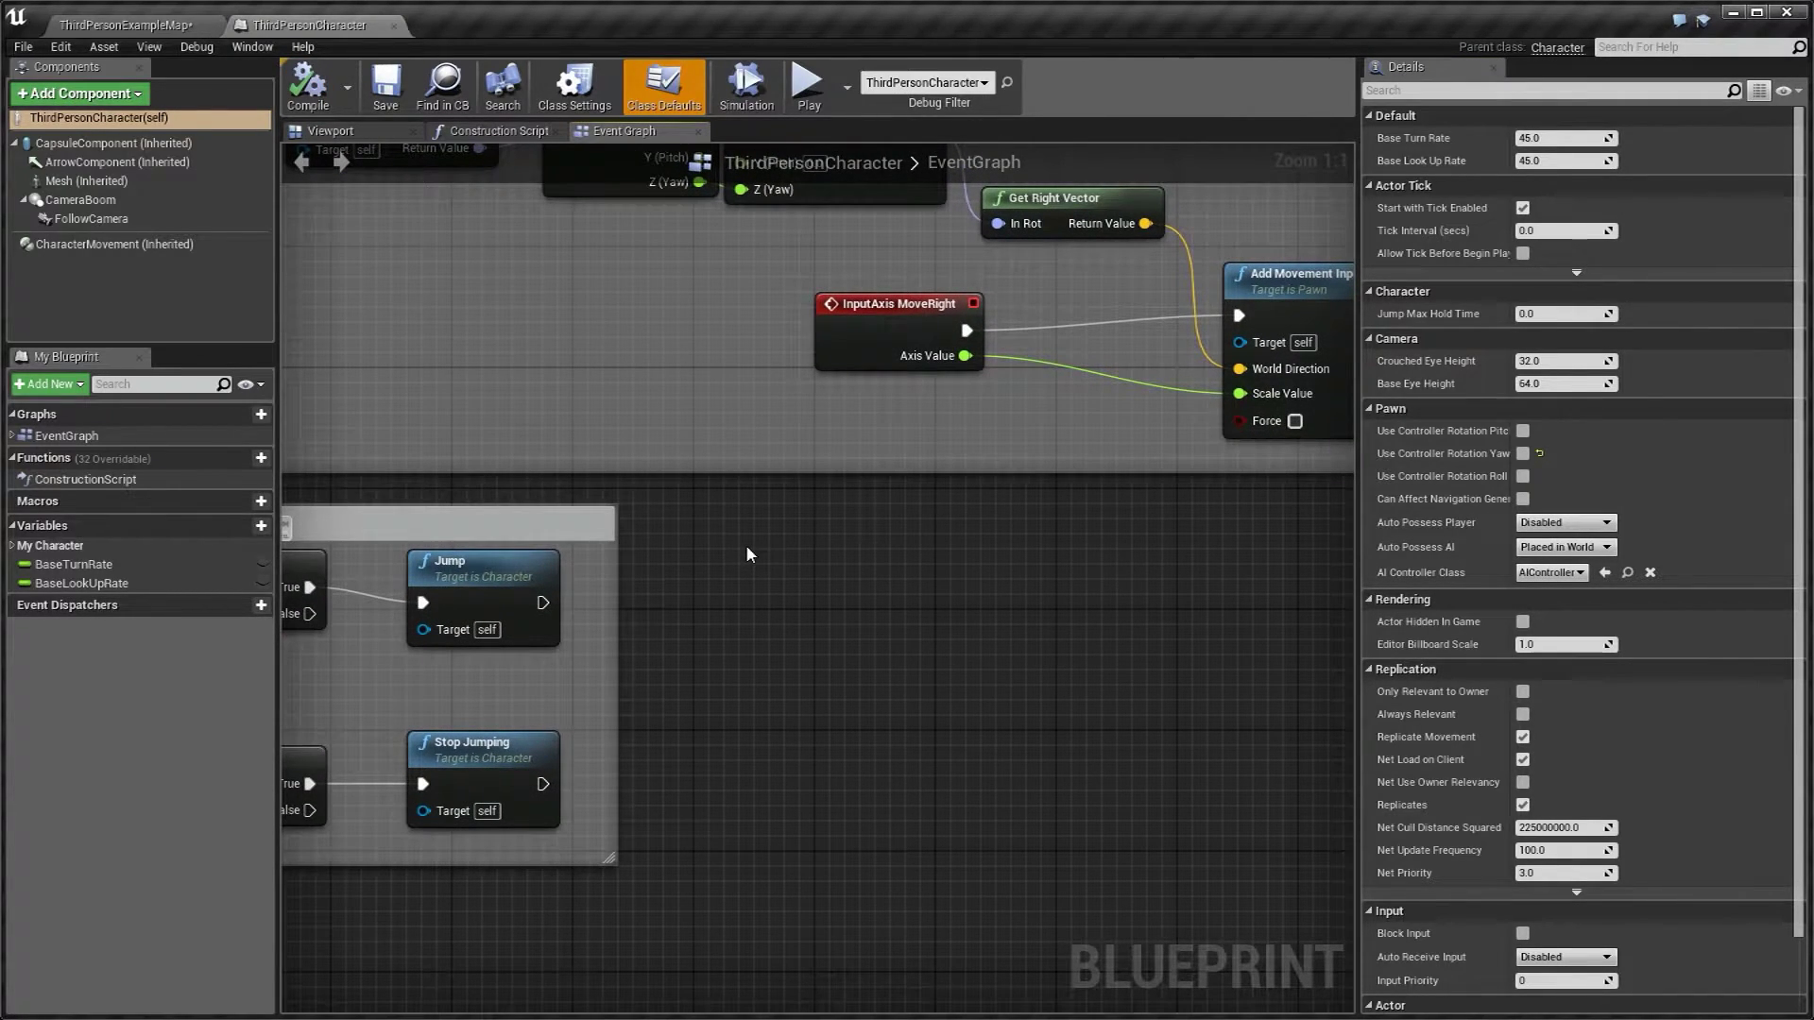
{"action": "right_click", "coordinate": [747, 555]}
{"action": "type", "text": "be"}
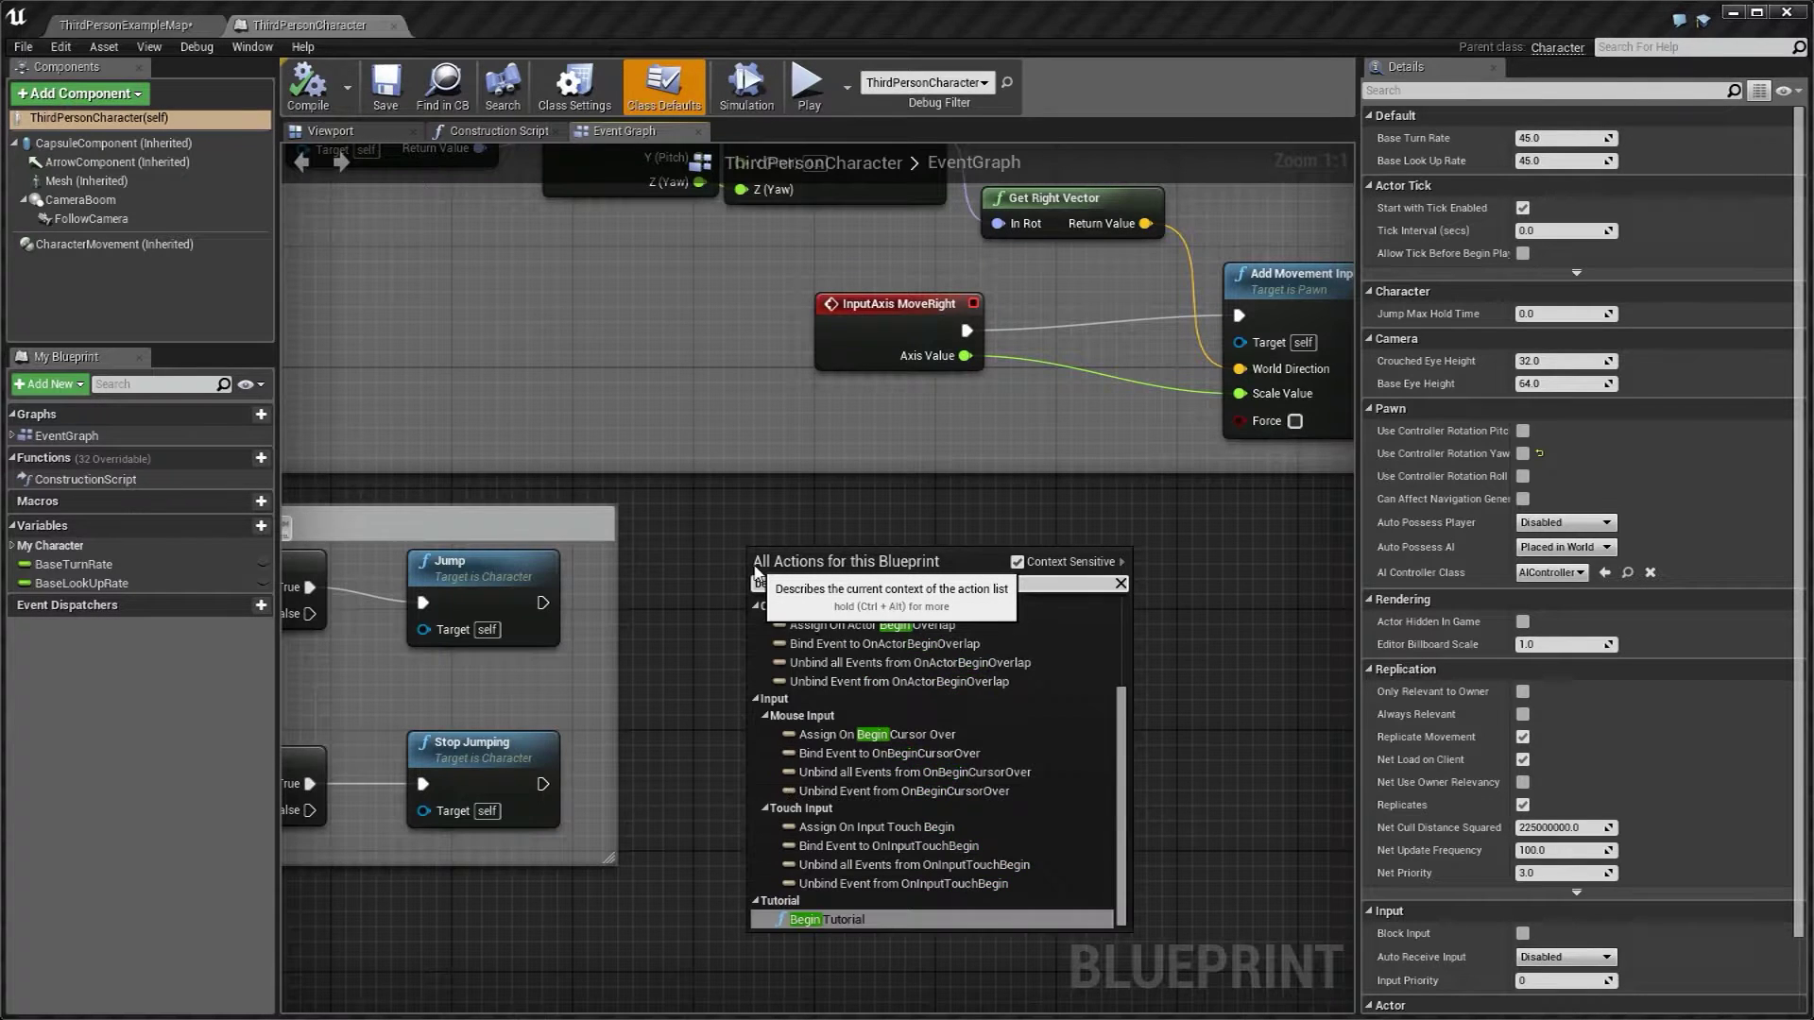
{"action": "type", "text": "gin over"}
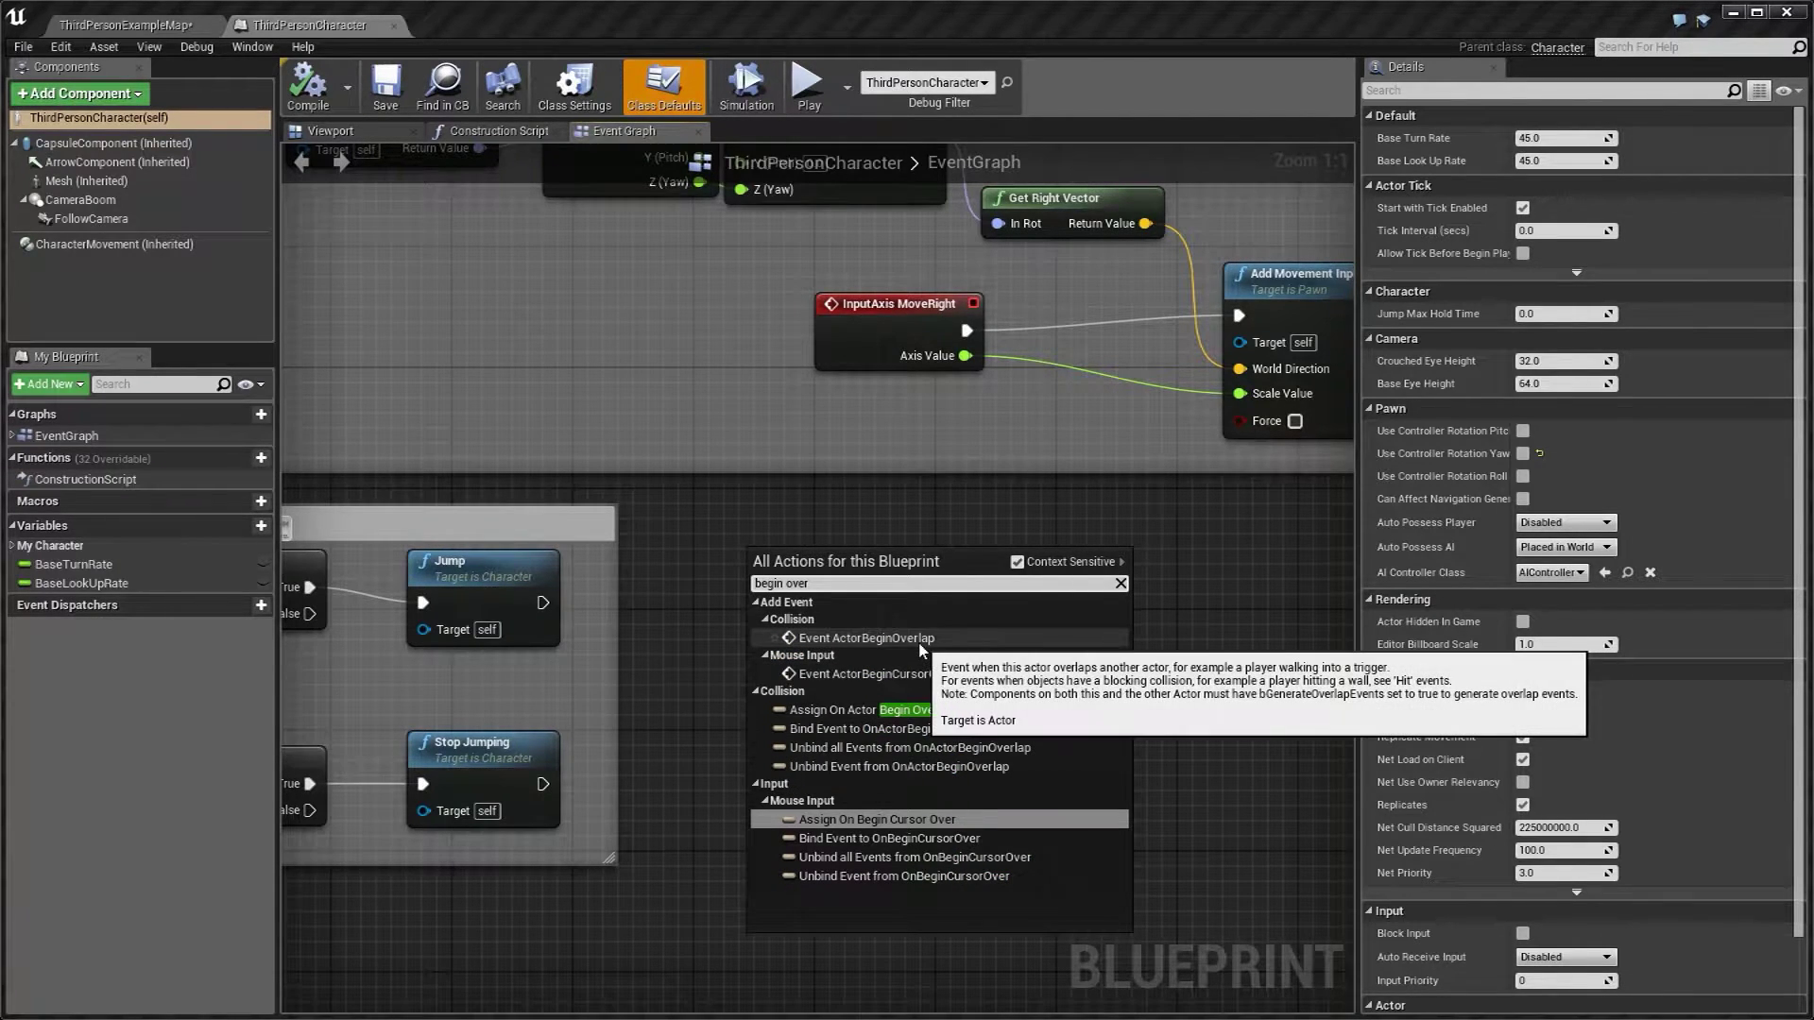
{"action": "left_click", "coordinate": [921, 646]}
Wire a Print String node to the overlap event, printing 'Esta Pulando'.
{"action": "left_click", "coordinate": [311, 83]}
{"action": "right_click_drag", "start_coordinate": [982, 600], "coordinate": [841, 608]}
{"action": "left_click_drag", "start_coordinate": [731, 550], "coordinate": [1016, 559]}
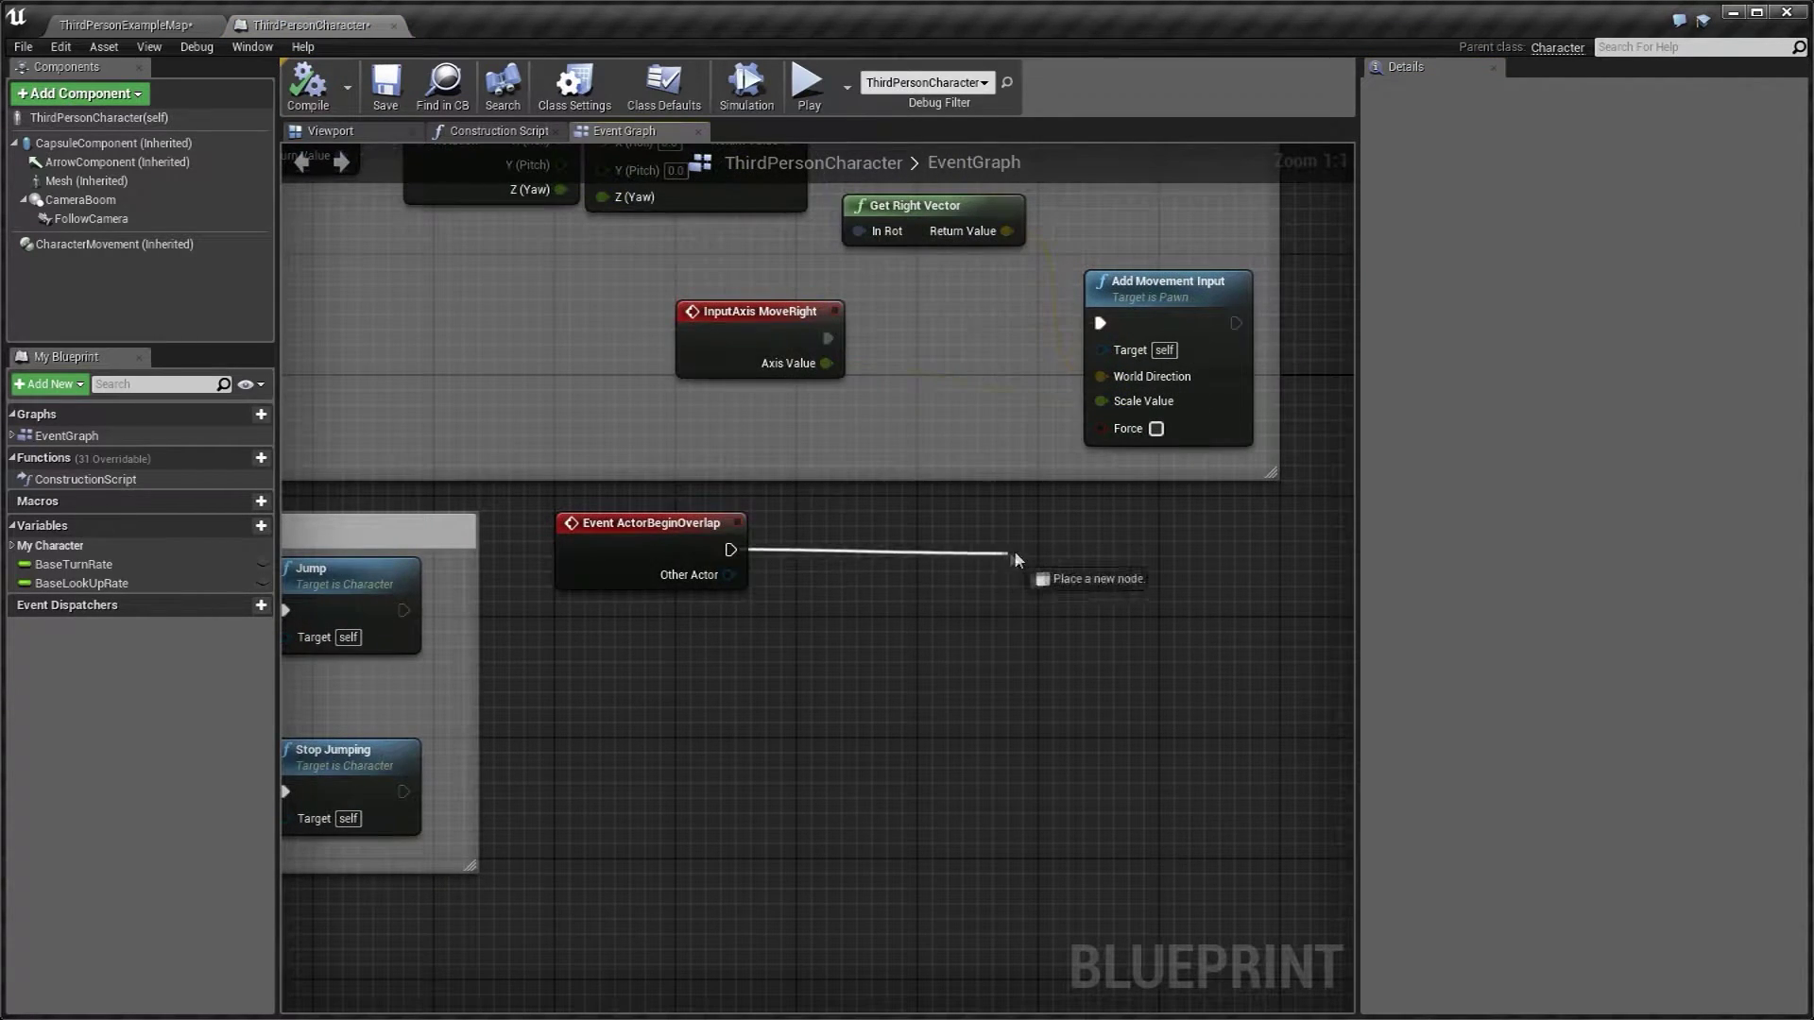
{"action": "type", "text": "print string"}
{"action": "key", "text": "Return"}
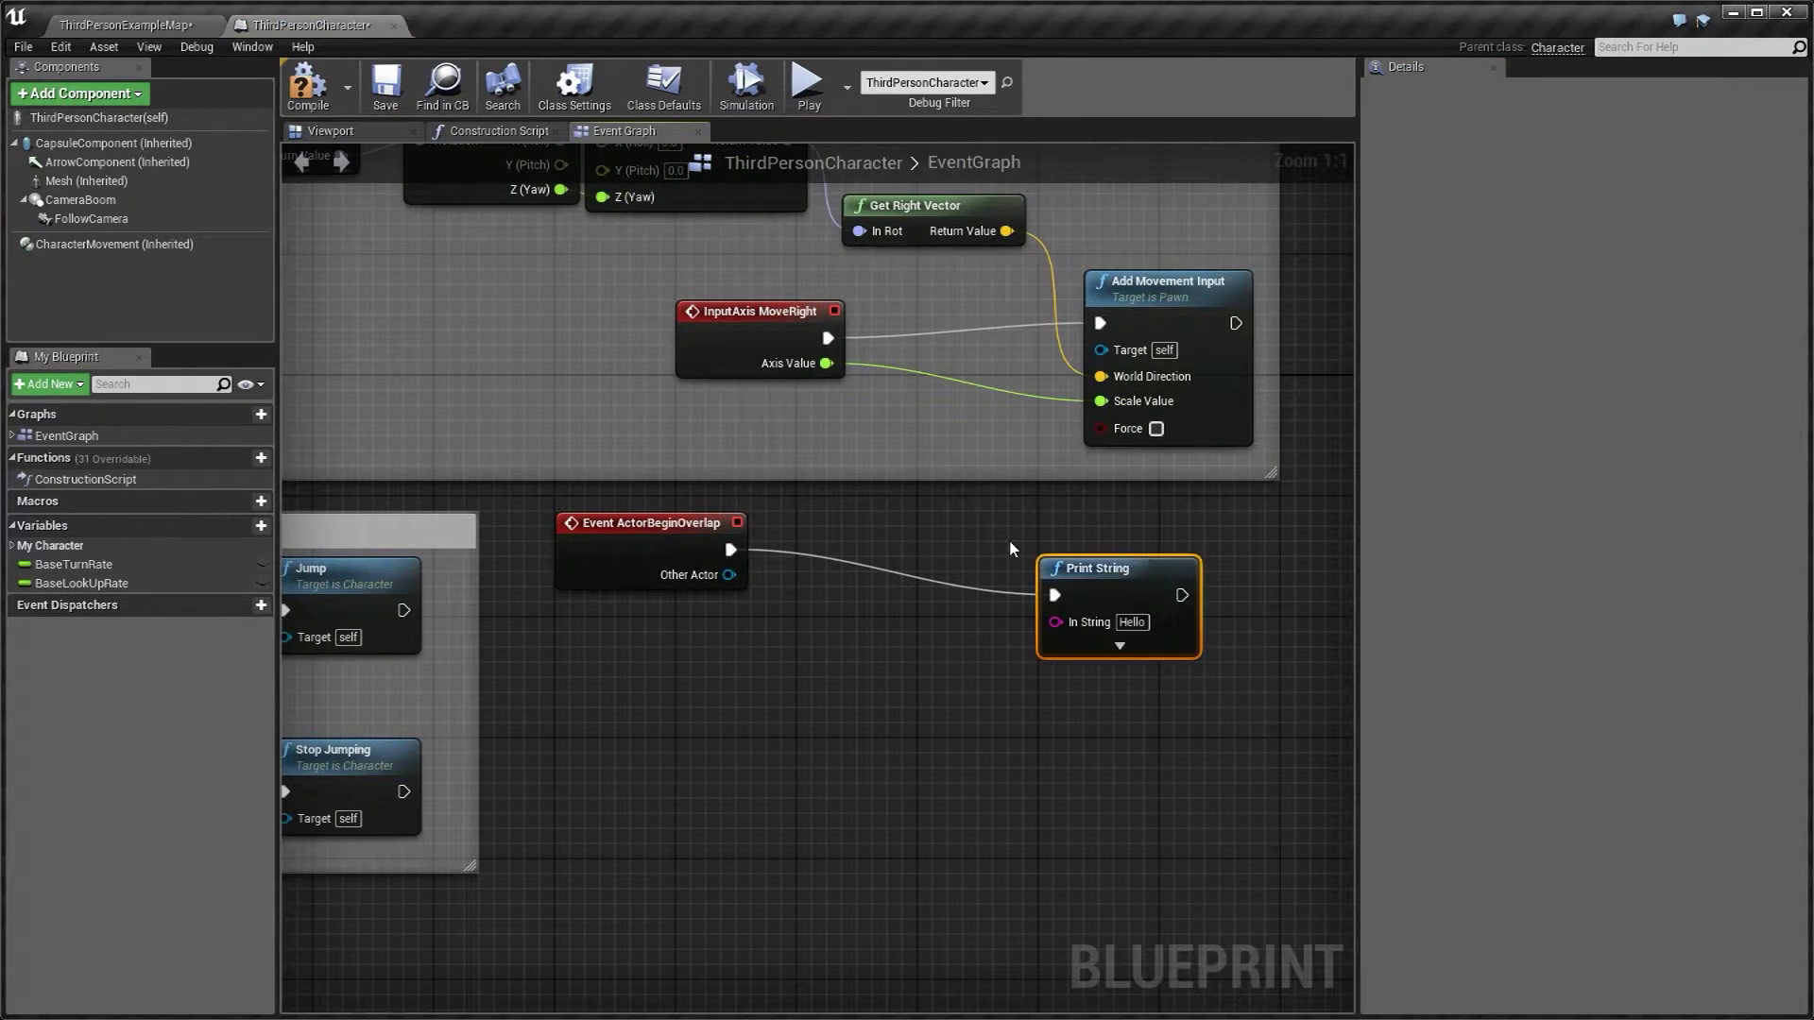
{"action": "left_click_drag", "start_coordinate": [1089, 620], "coordinate": [1210, 574]}
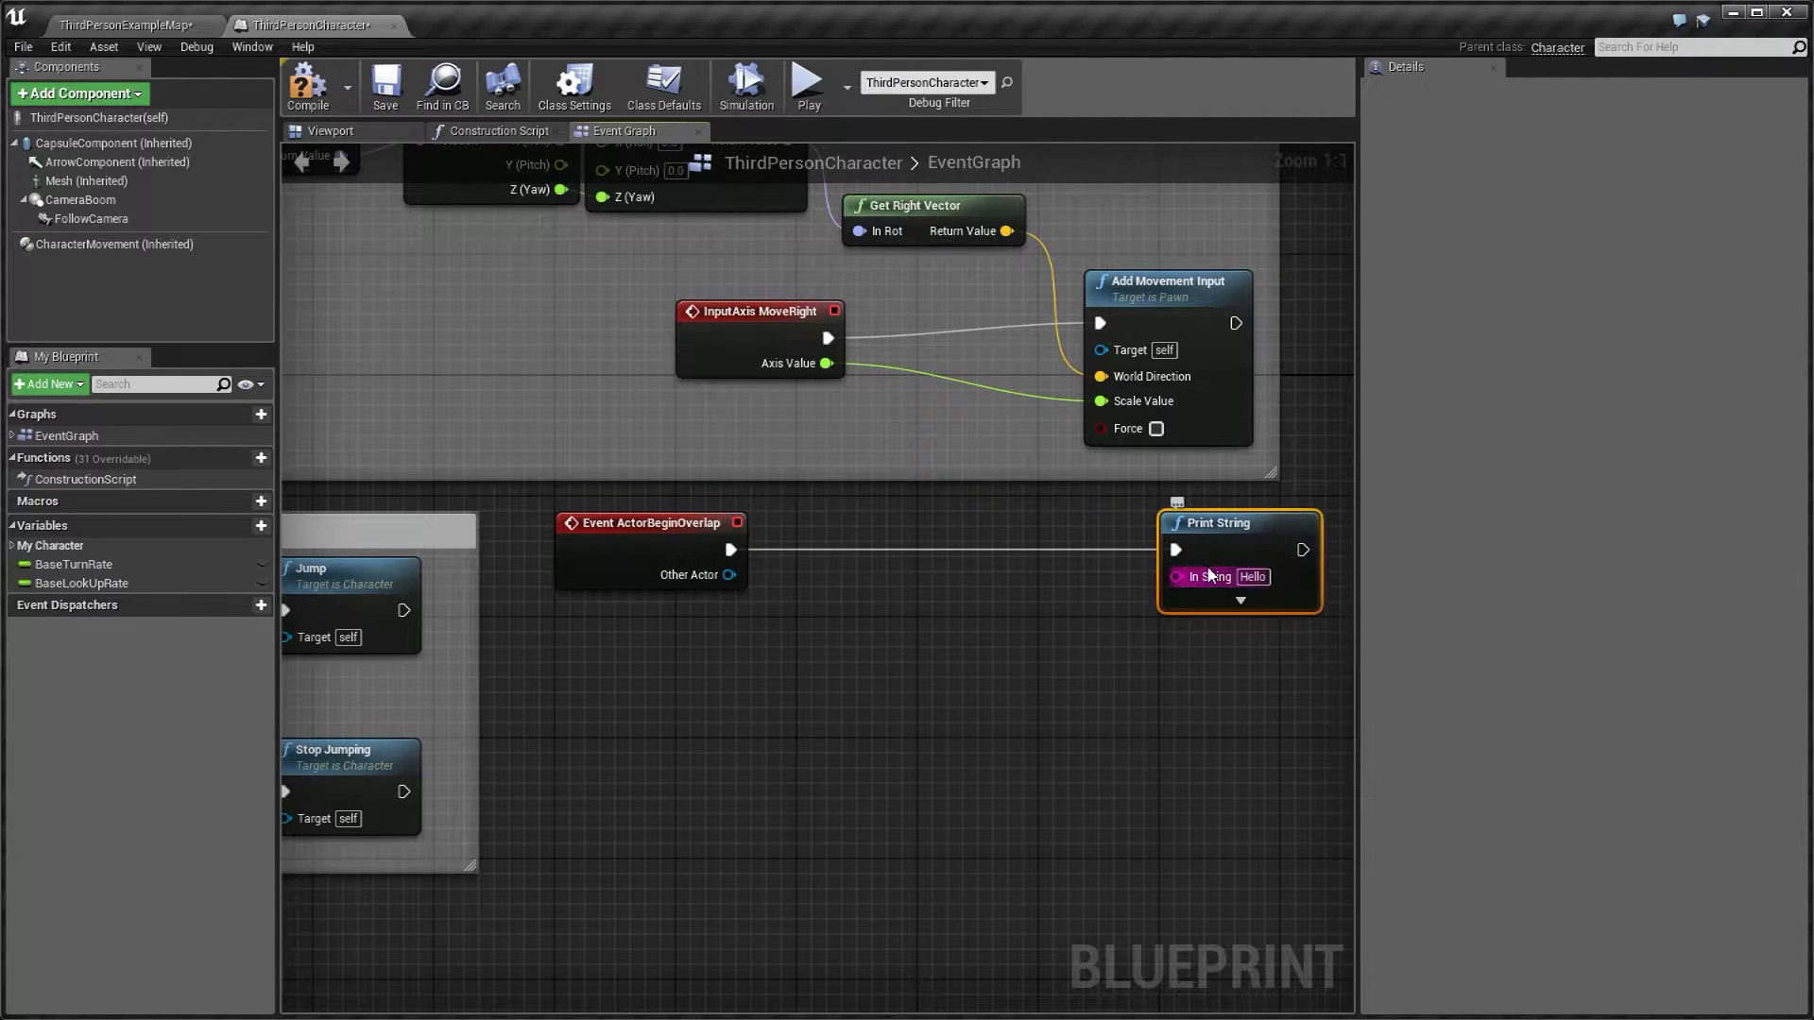
{"action": "type", "text": "Esta Pulando"}
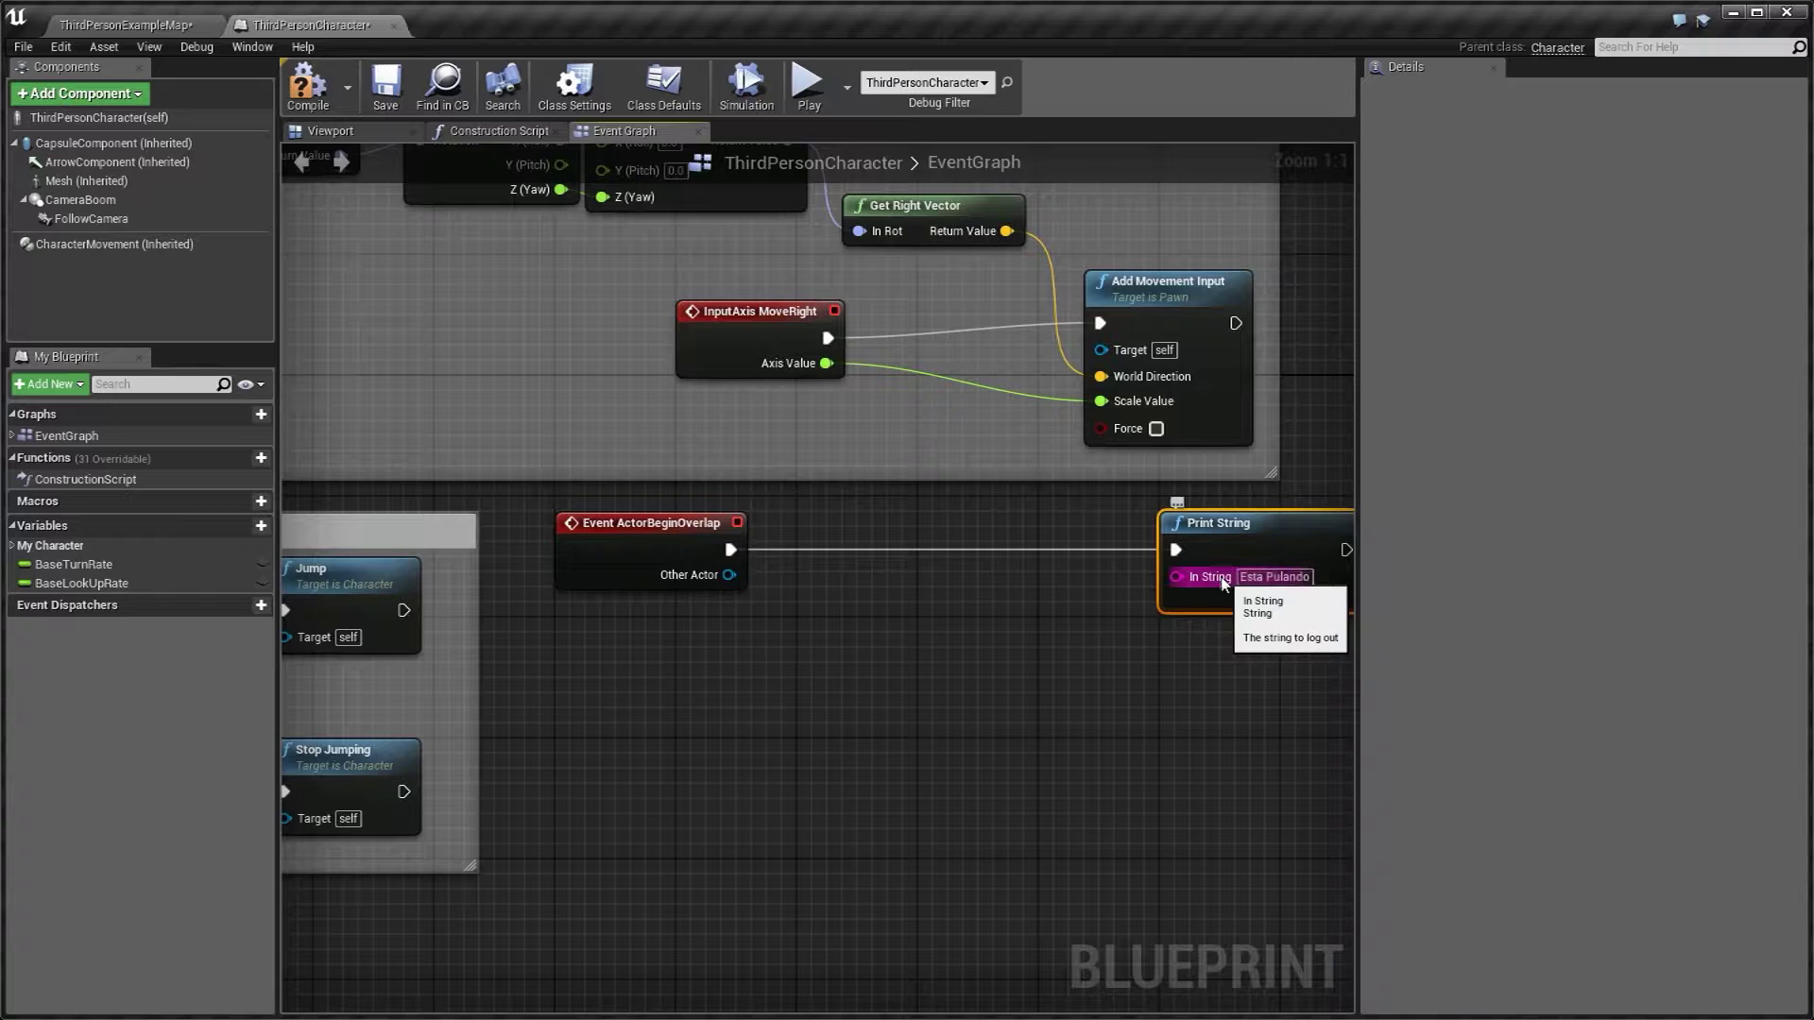
{"action": "left_click", "coordinate": [609, 283]}
Compile the ThirdPersonCharacter blueprint and go back to the level map.
{"action": "left_click", "coordinate": [331, 130]}
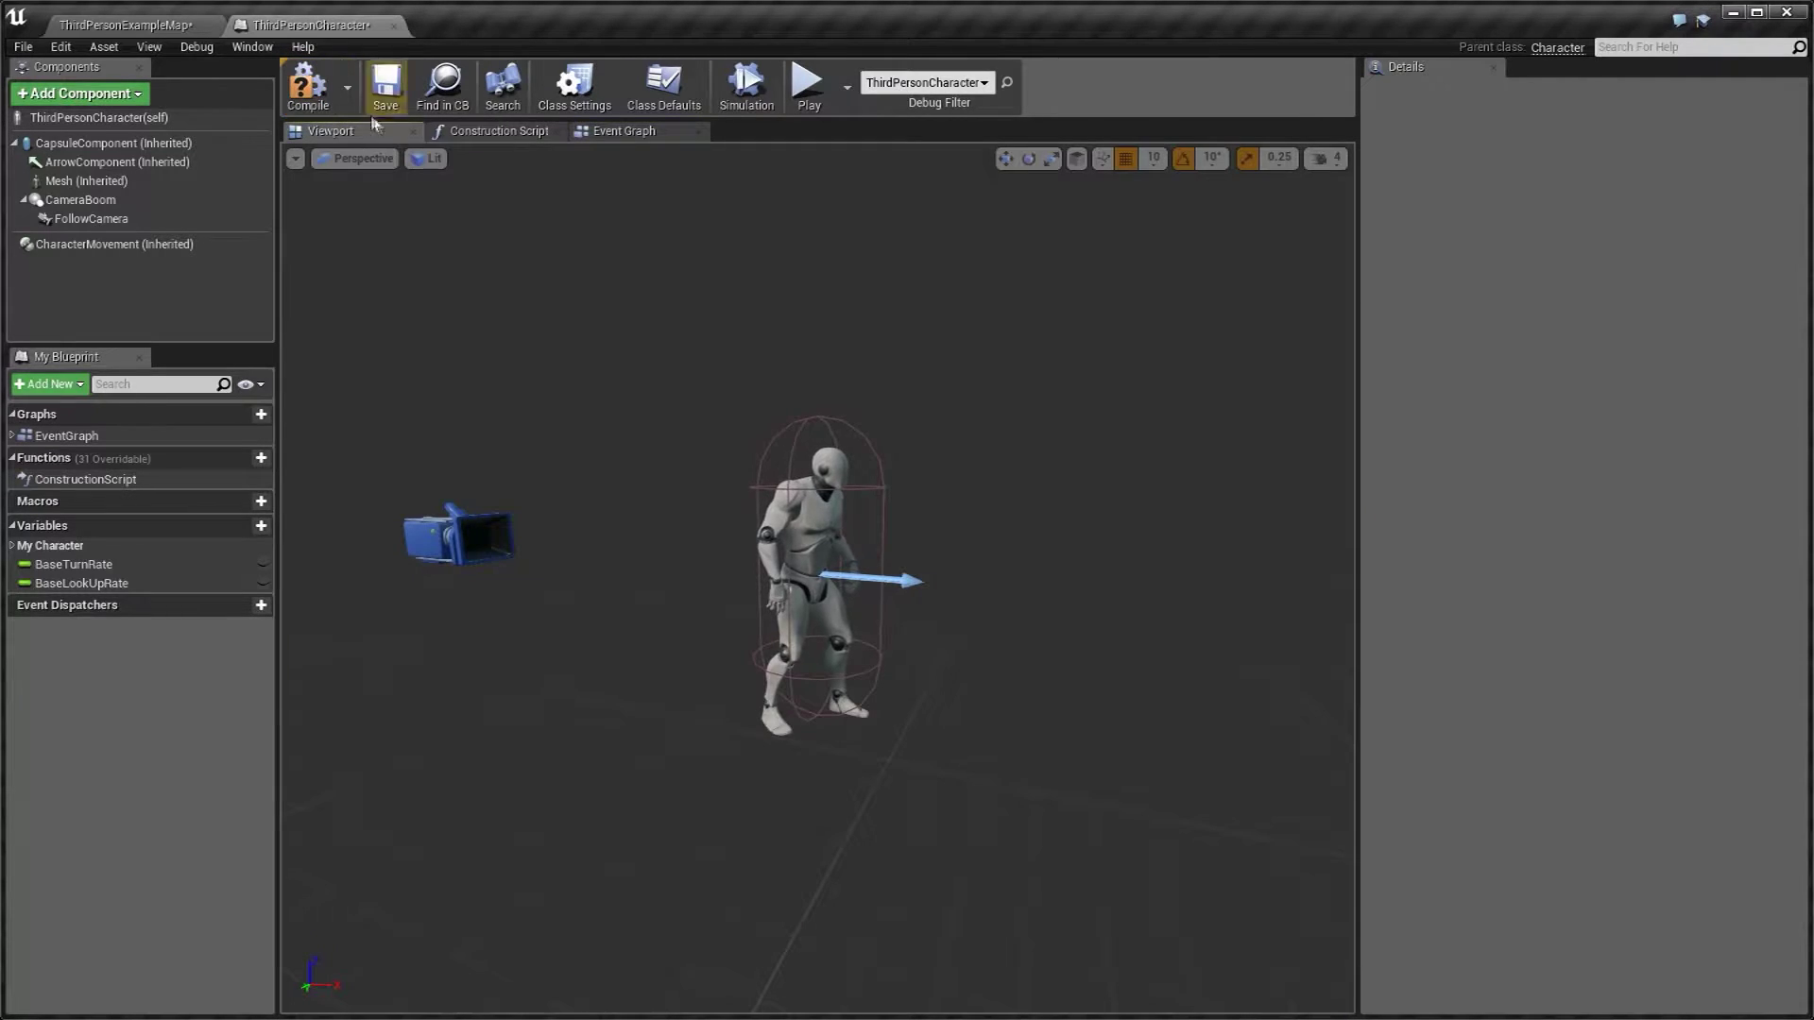
{"action": "left_click", "coordinate": [619, 131]}
{"action": "left_click", "coordinate": [308, 87]}
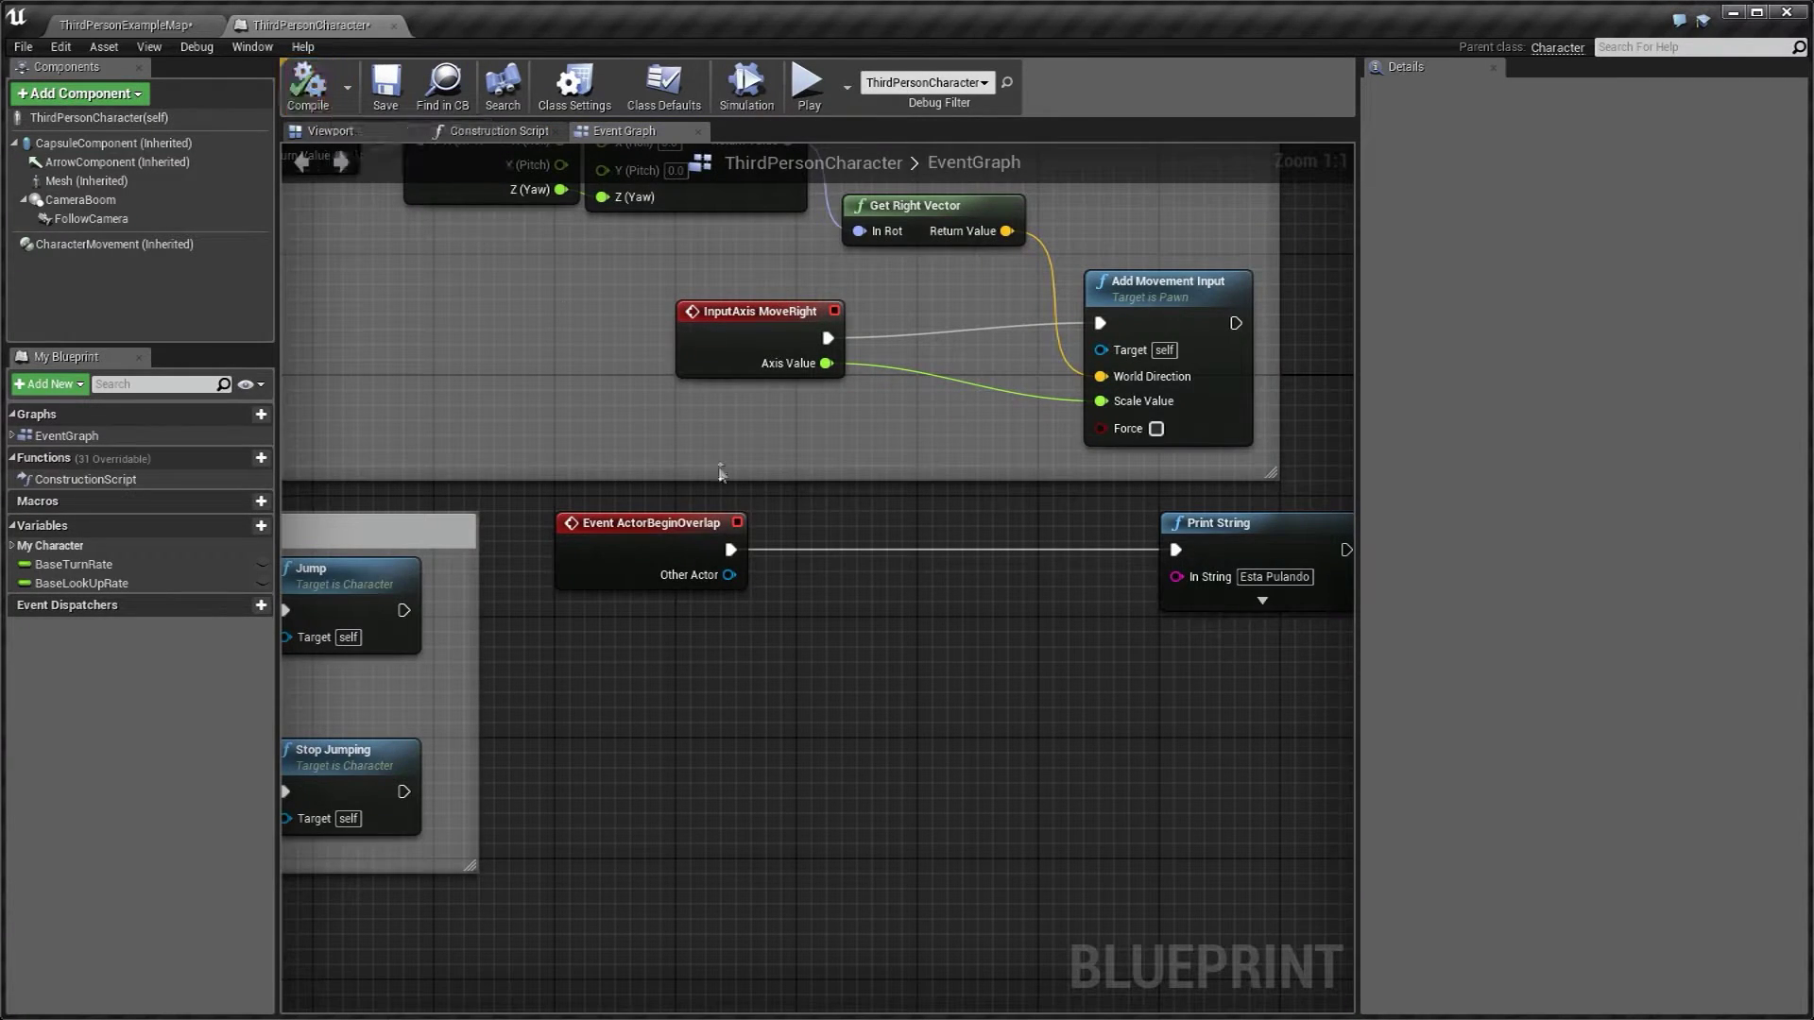
{"action": "right_click_drag", "start_coordinate": [849, 570], "coordinate": [720, 575]}
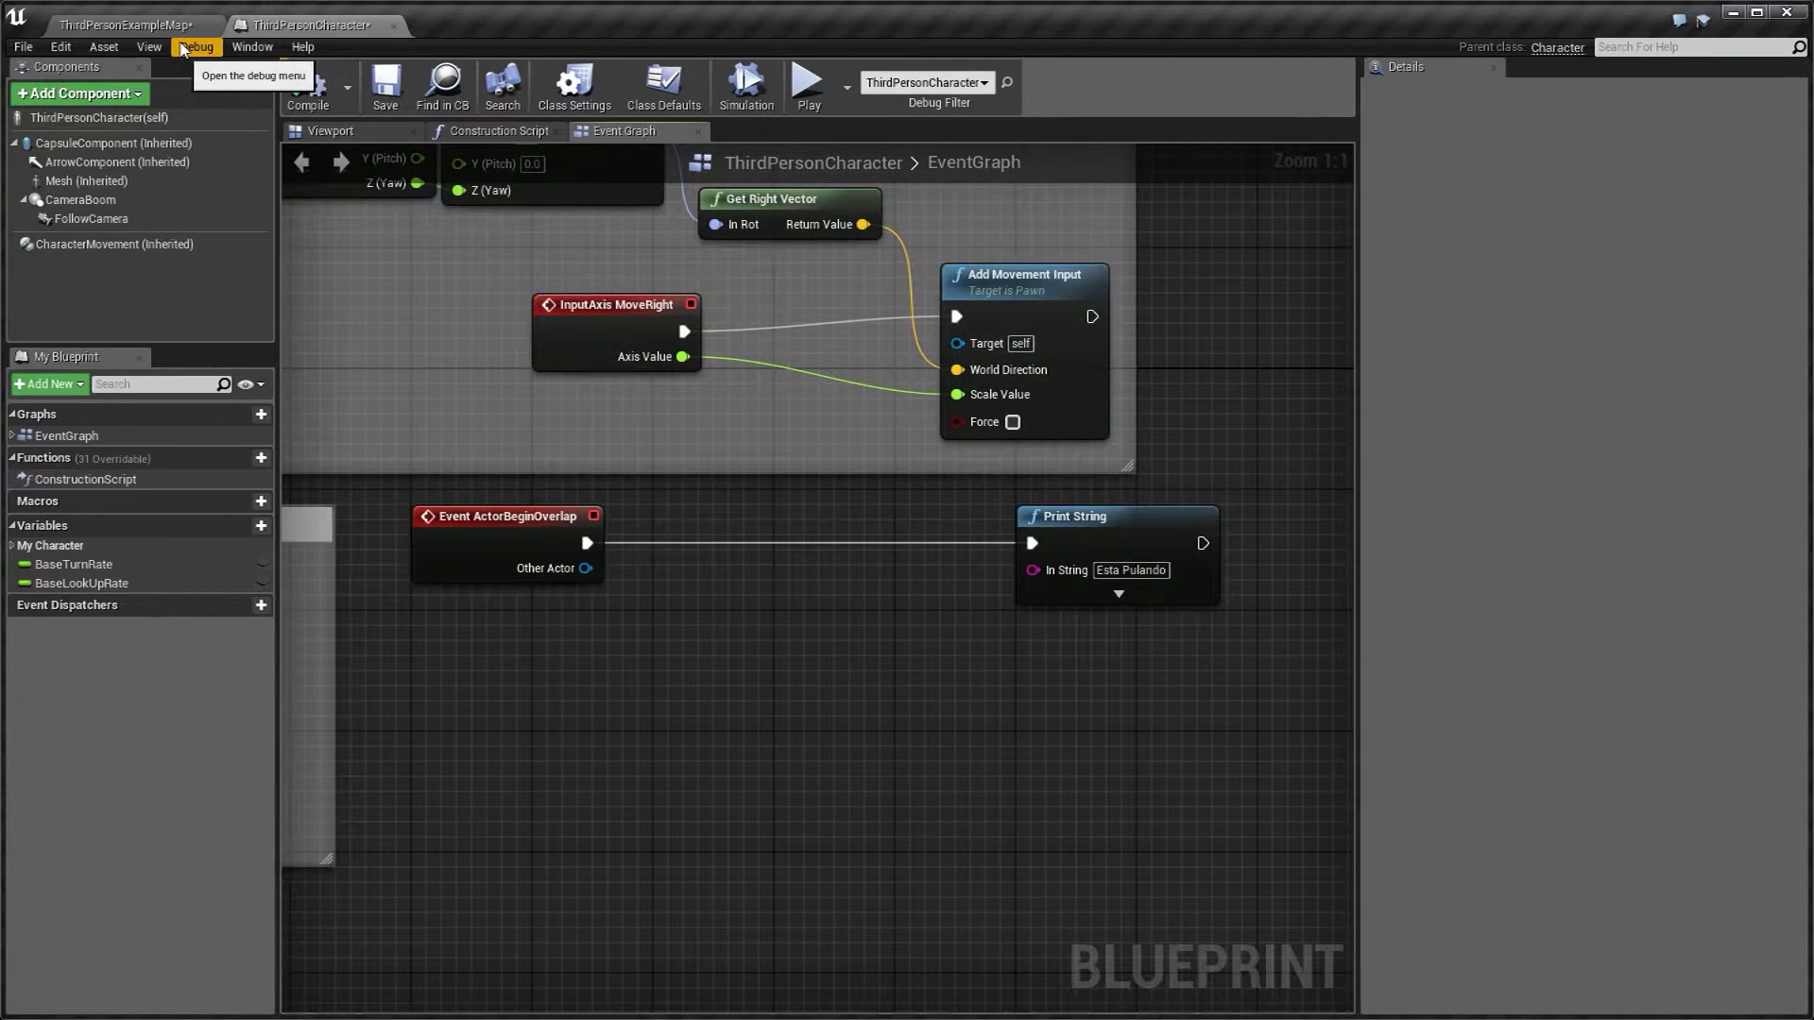
{"action": "left_click", "coordinate": [132, 24]}
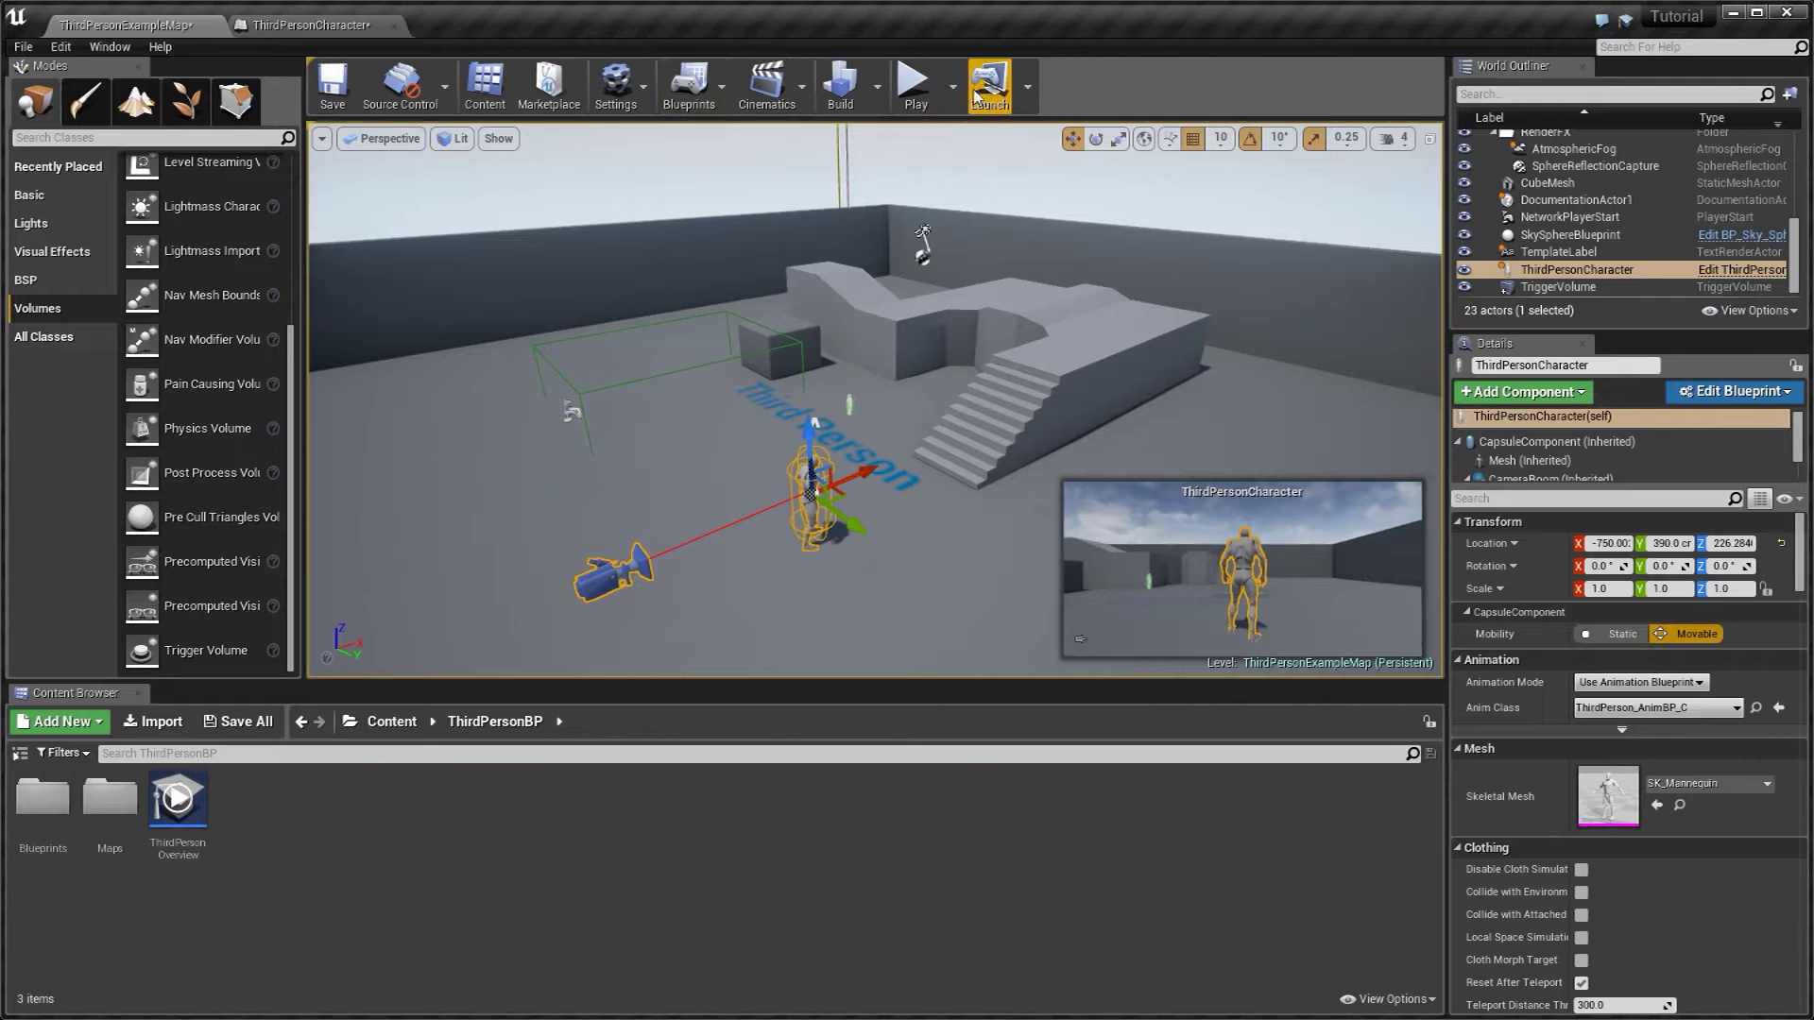
Play the level and run the character through the trigger volume.
{"action": "left_click", "coordinate": [915, 111]}
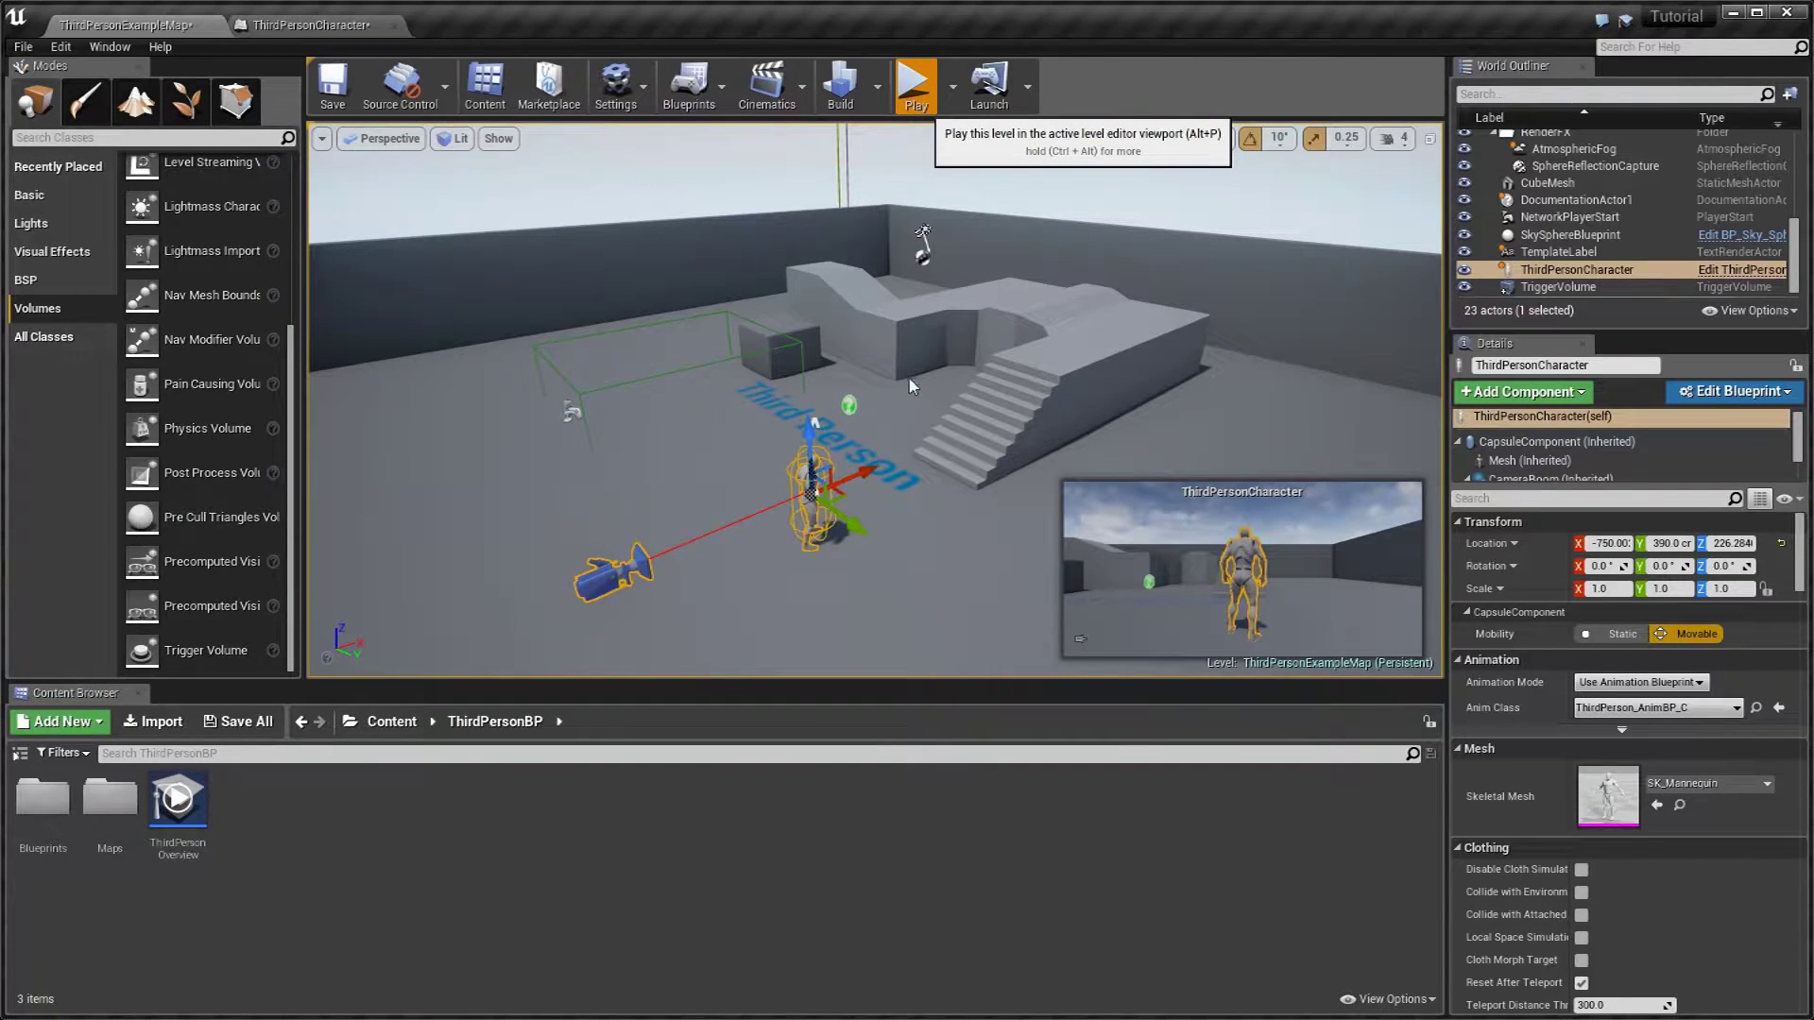
{"action": "key", "text": "w"}
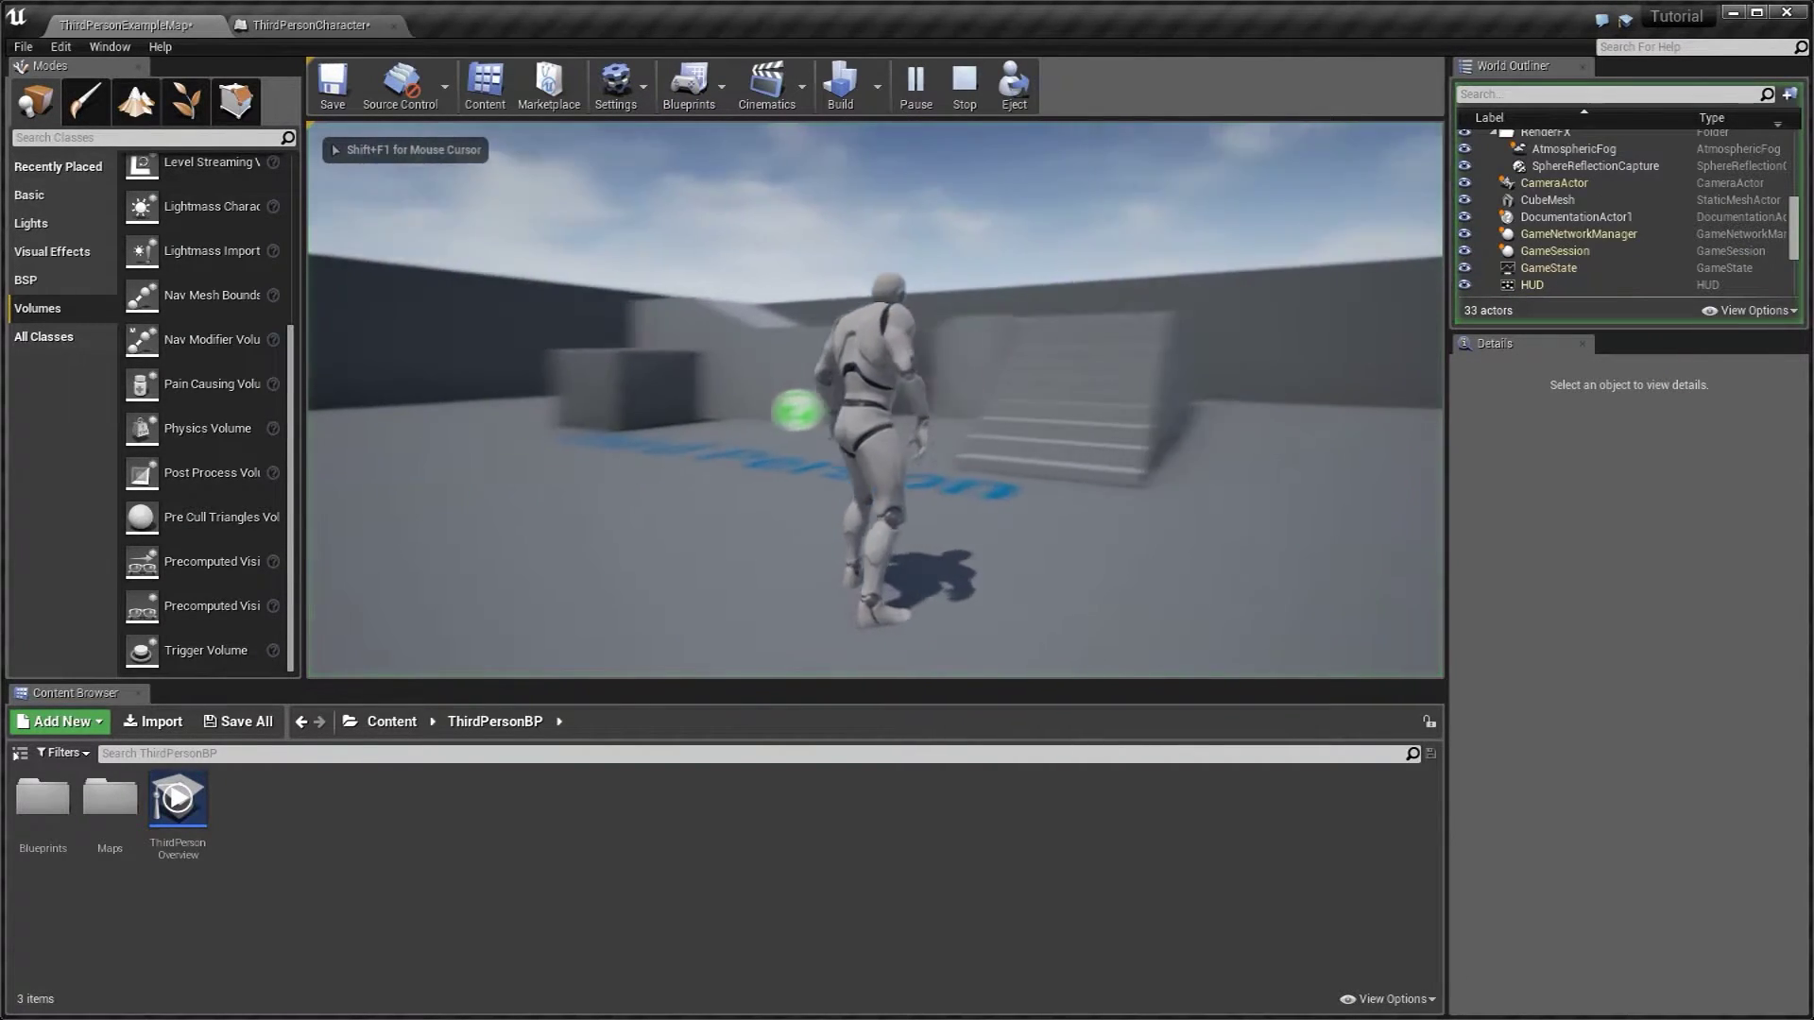
{"action": "key", "text": "space"}
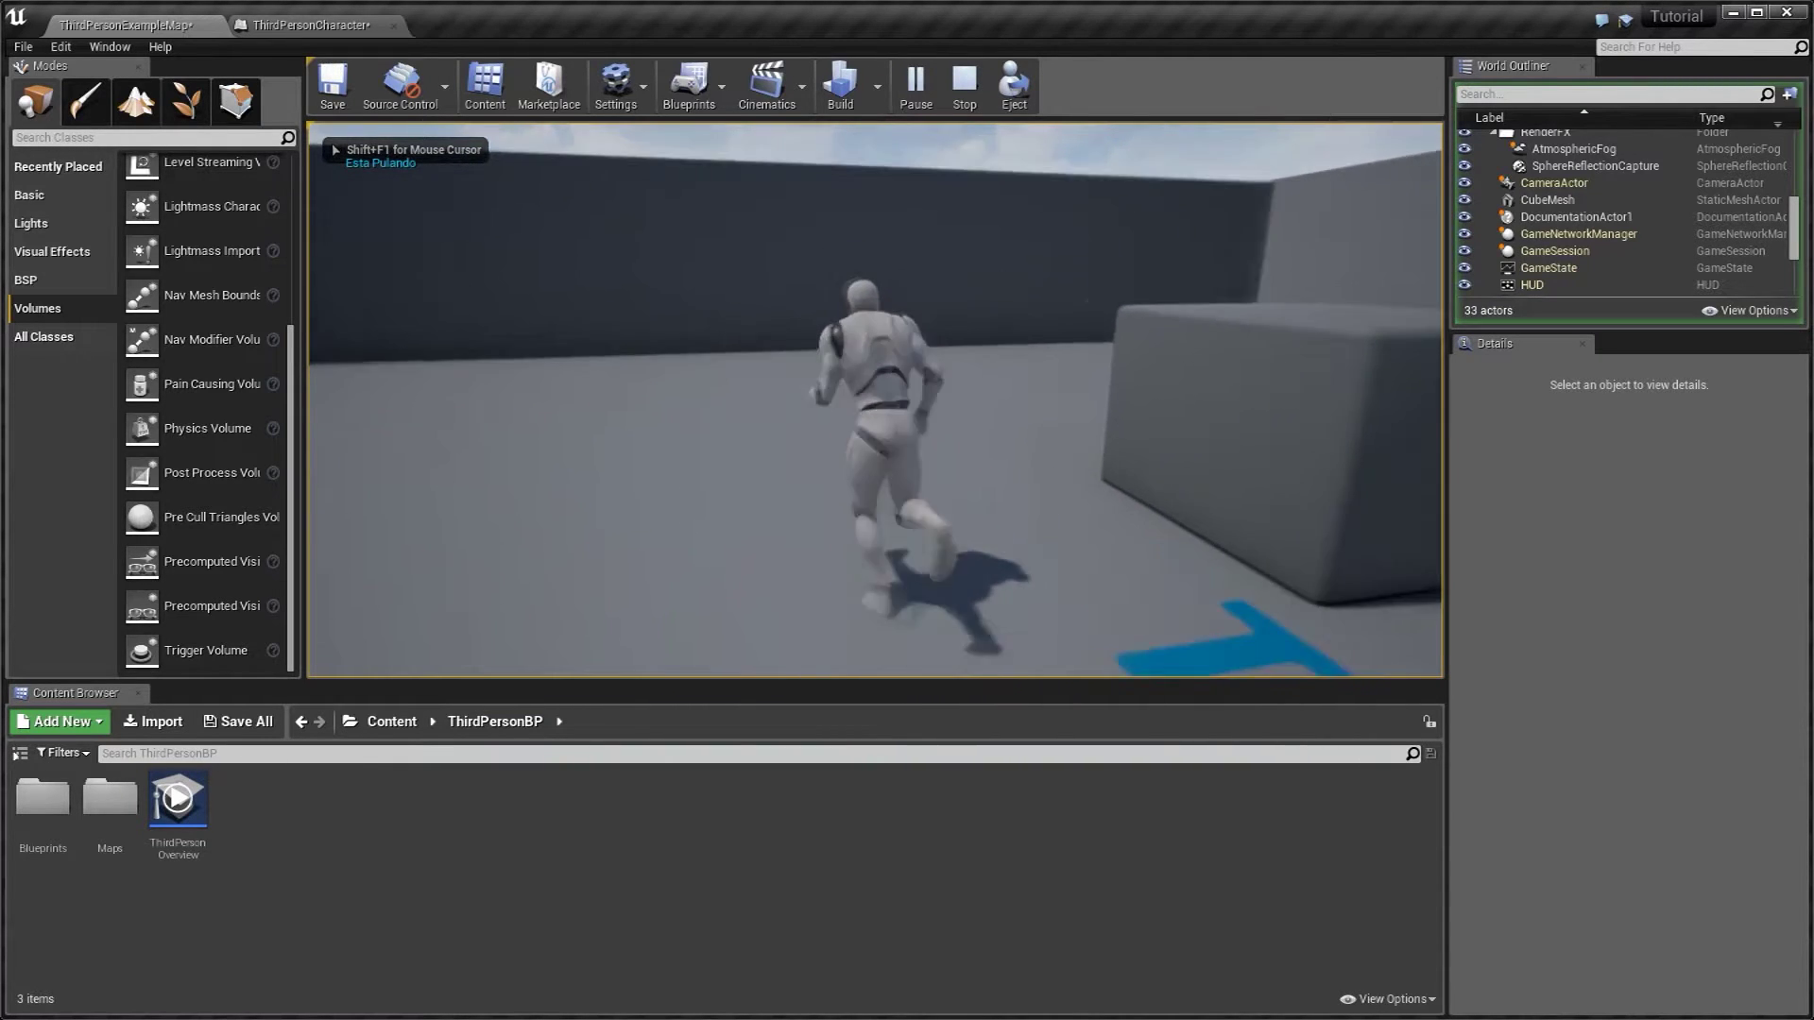
{"action": "key", "text": "s"}
{"action": "key", "text": "w"}
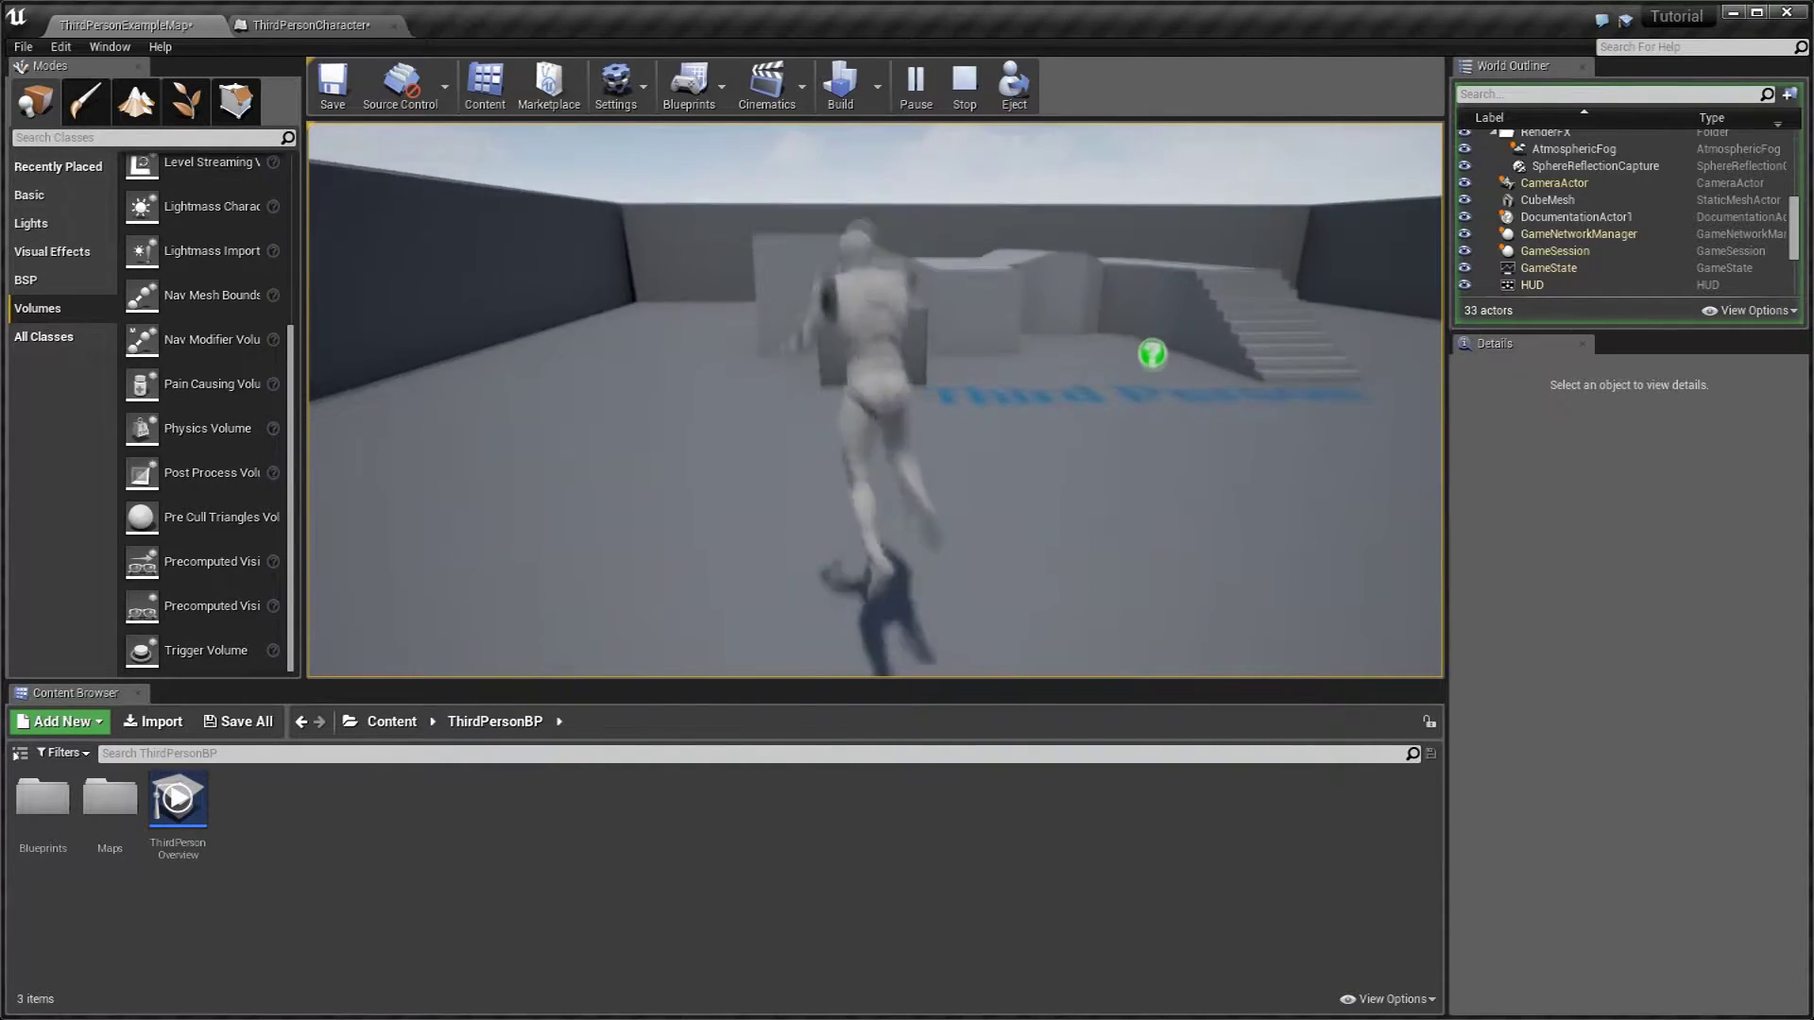
{"action": "key", "text": "s"}
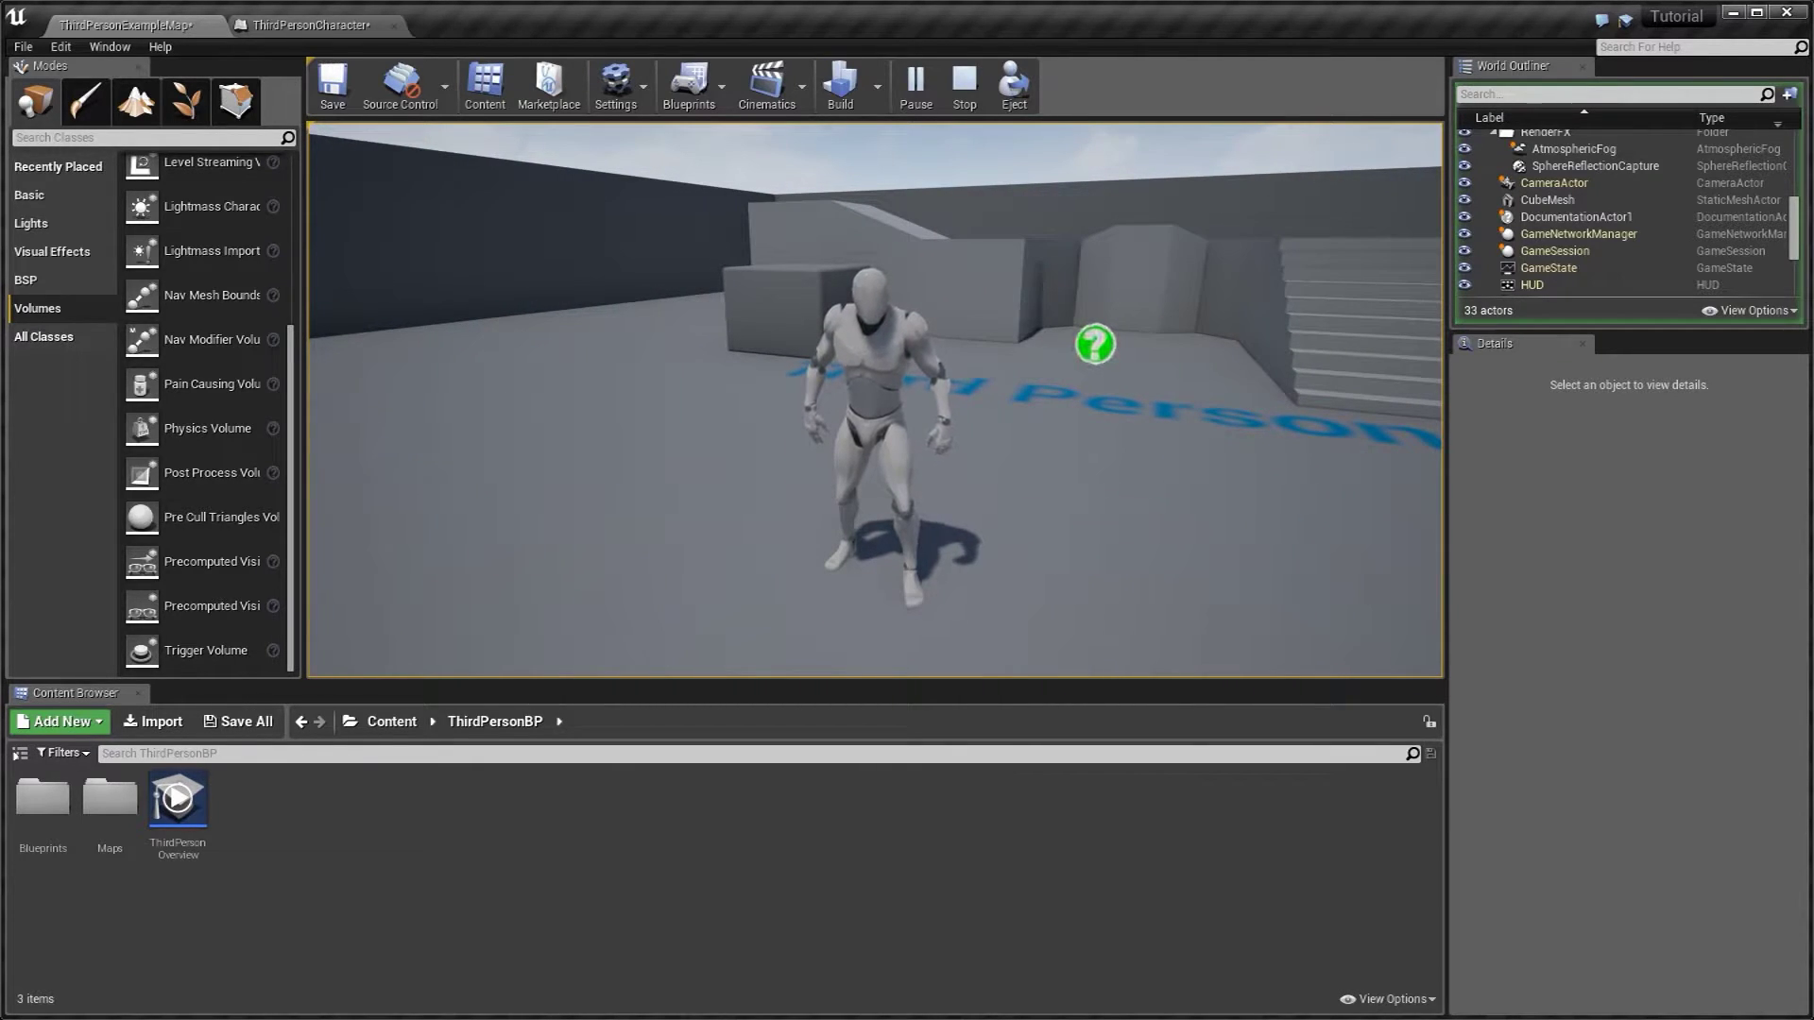
Stop the play-test and reopen the ThirdPersonCharacter event graph at the overlap event.
{"action": "key", "text": "Escape"}
{"action": "left_click", "coordinate": [312, 25]}
{"action": "mouse_move", "coordinate": [885, 516]}
{"action": "right_mouse_down"}
{"action": "mouse_move", "coordinate": [826, 535]}
{"action": "mouse_move", "coordinate": [844, 530]}
{"action": "right_mouse_up"}
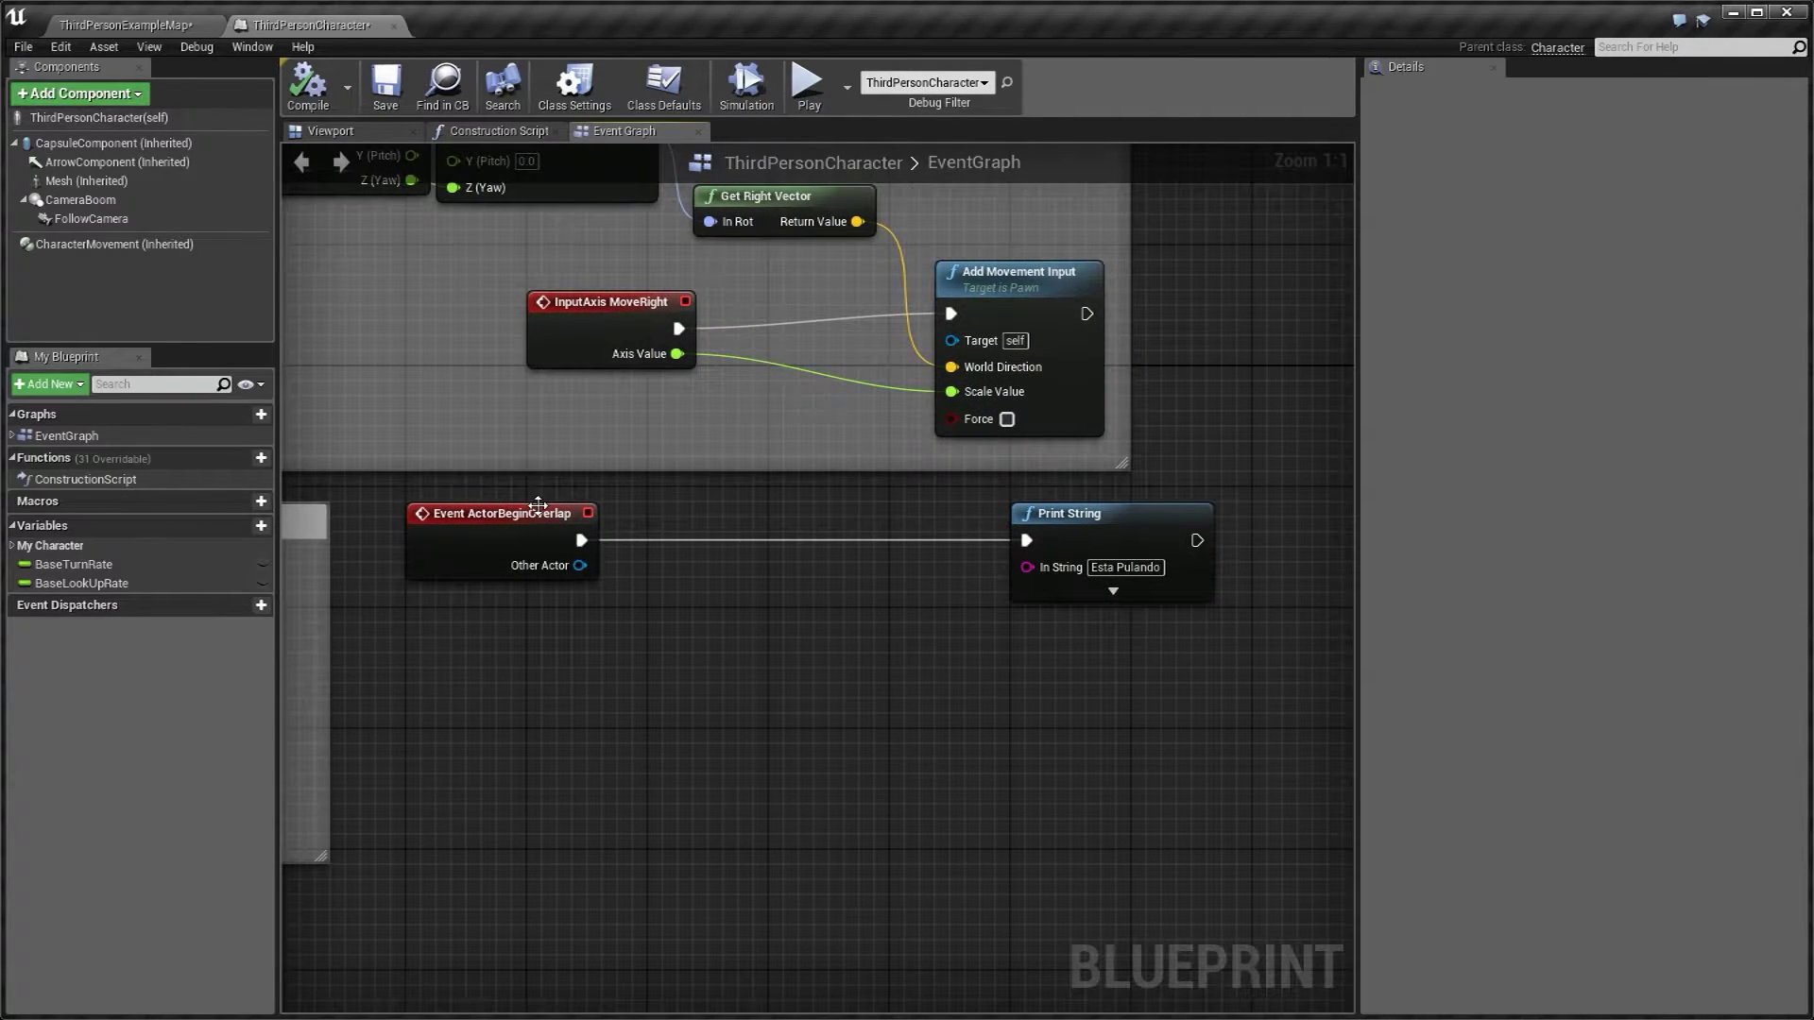
Move the Print String node about 128 px right of the ActorBeginOverlap event.
{"action": "left_click_drag", "start_coordinate": [926, 494], "coordinate": [1280, 633]}
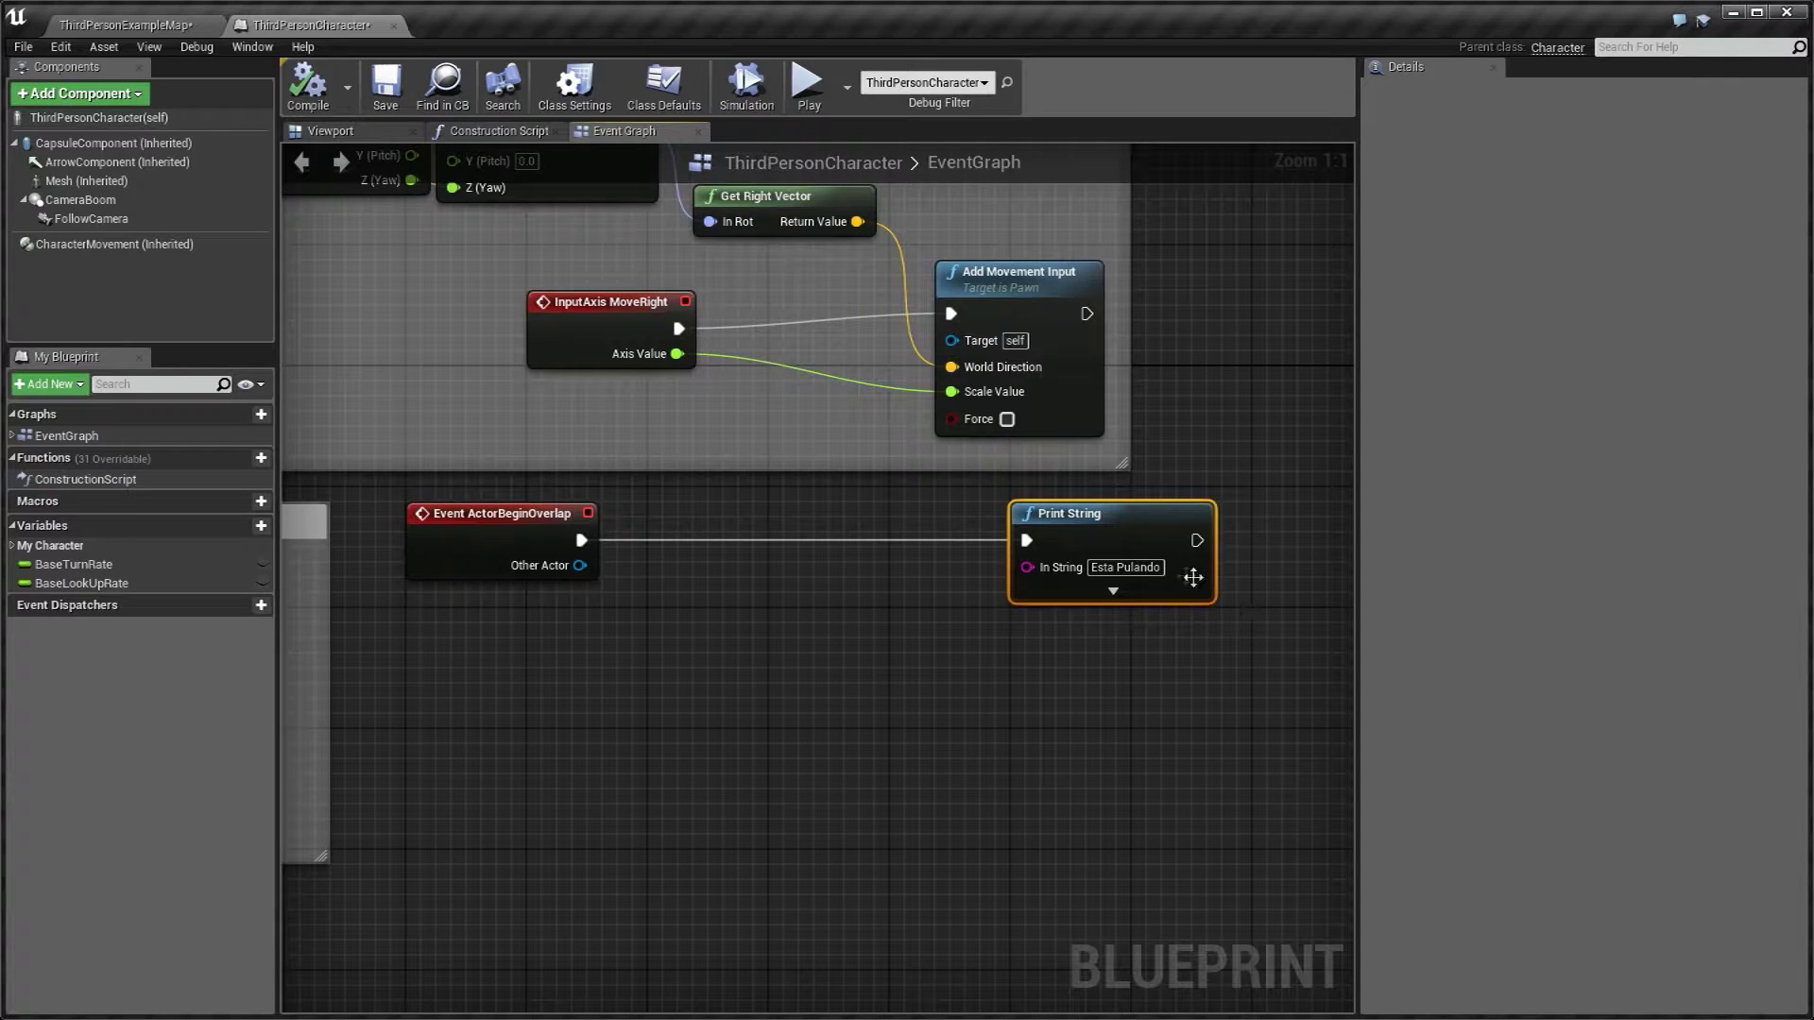
{"action": "left_click_drag", "start_coordinate": [1197, 578], "coordinate": [1319, 578]}
{"action": "left_click", "coordinate": [1056, 664]}
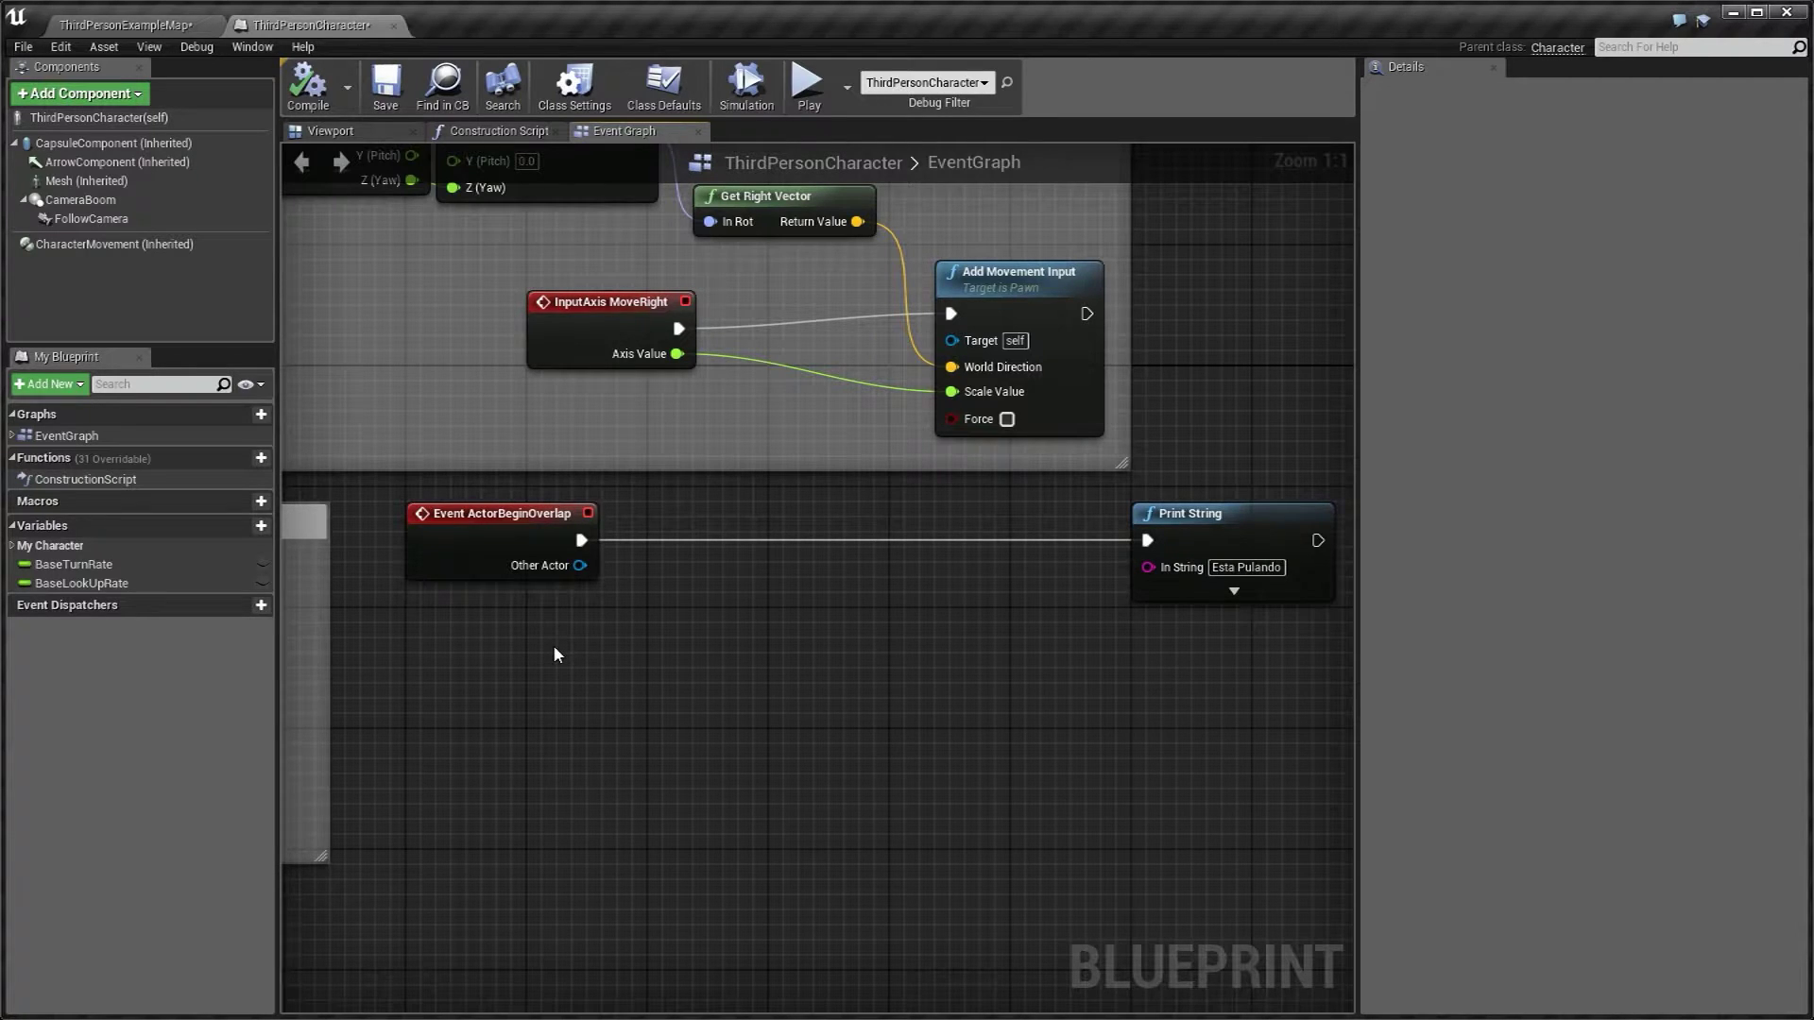
{"action": "right_click", "coordinate": [555, 653]}
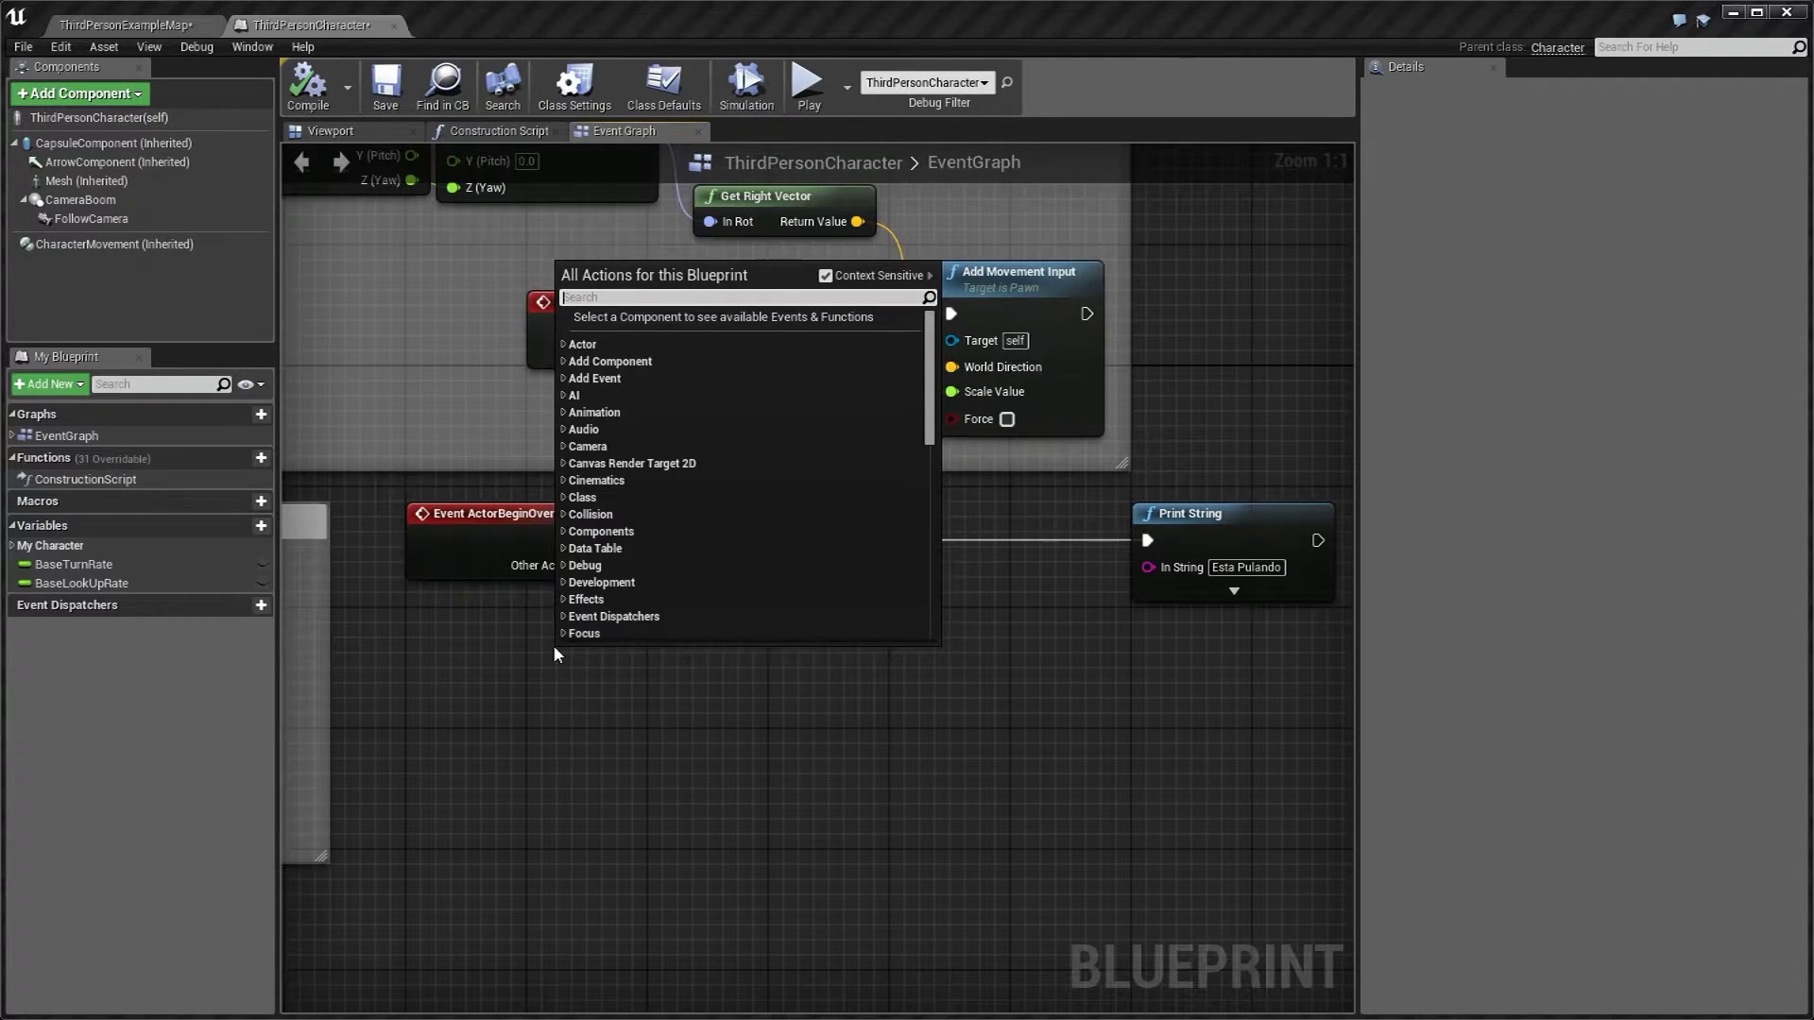
Place a Can Jump node below the overlap event, then return to ThirdPersonExampleMap.
{"action": "type", "text": "jump"}
{"action": "scroll", "coordinate": [700, 488], "scroll_direction": "down", "scroll_amount": 2}
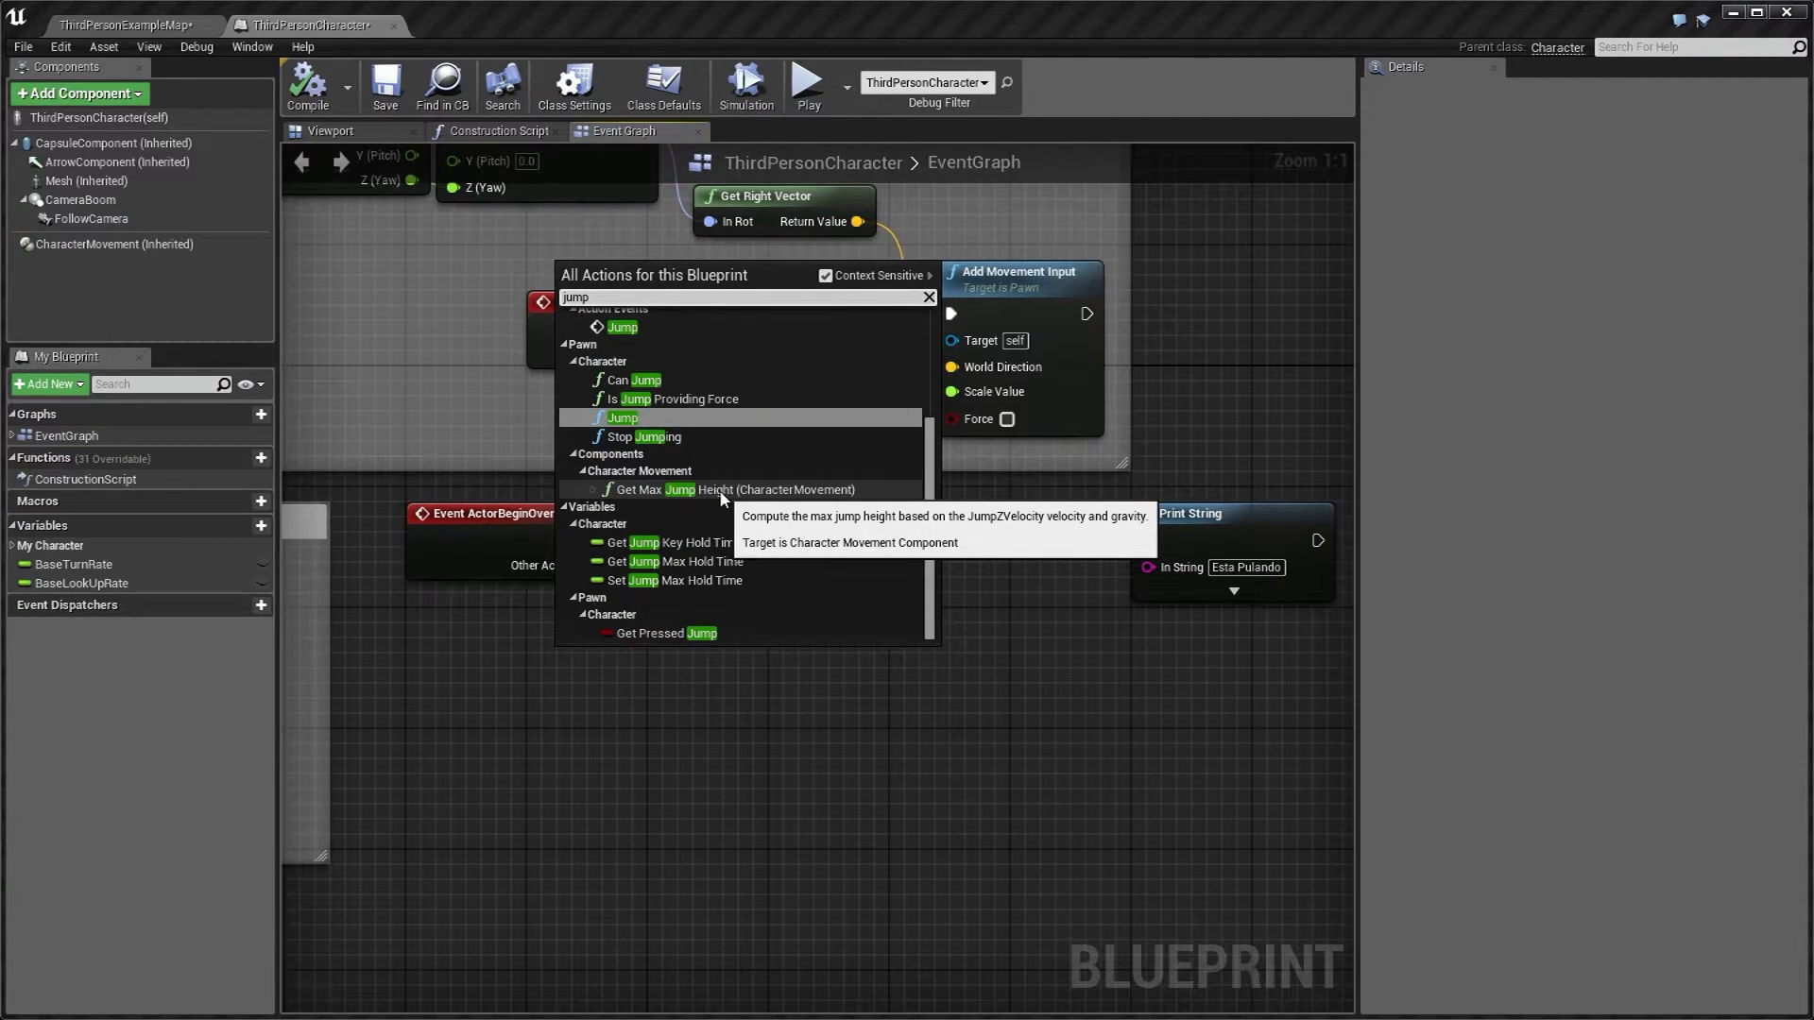
{"action": "scroll", "coordinate": [720, 495], "scroll_direction": "up", "scroll_amount": 5}
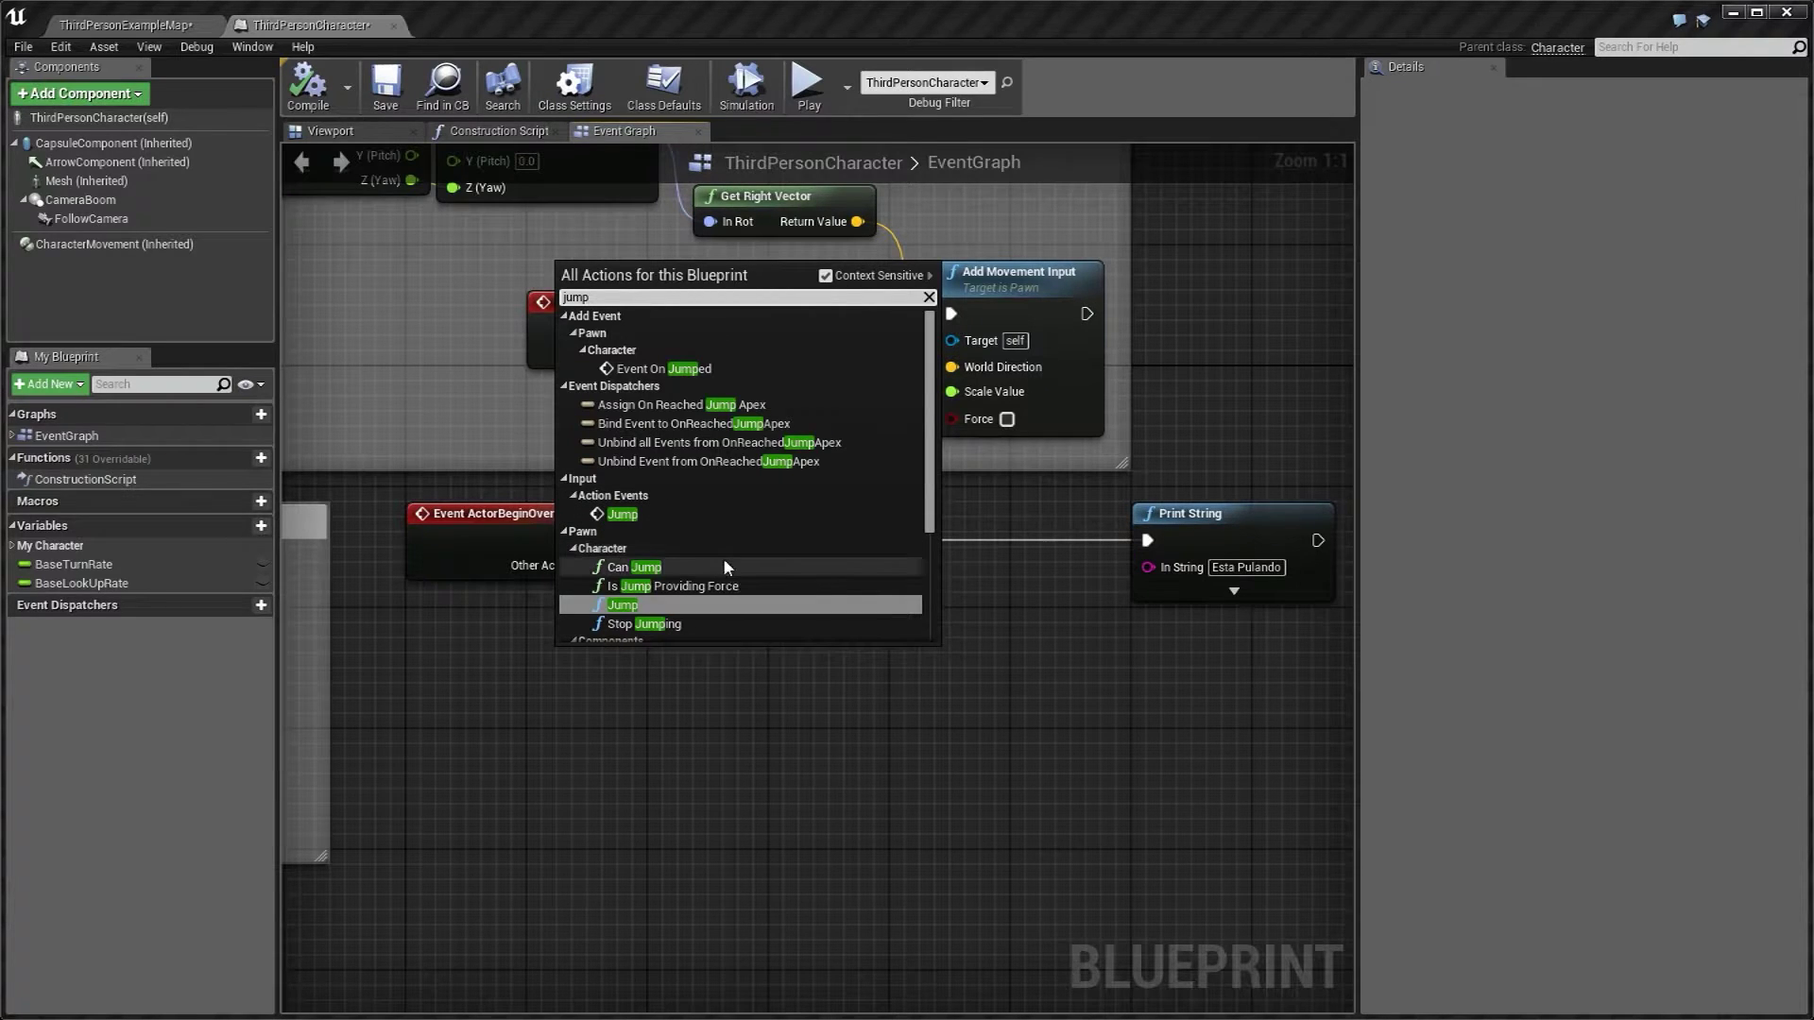
{"action": "left_click", "coordinate": [677, 568]}
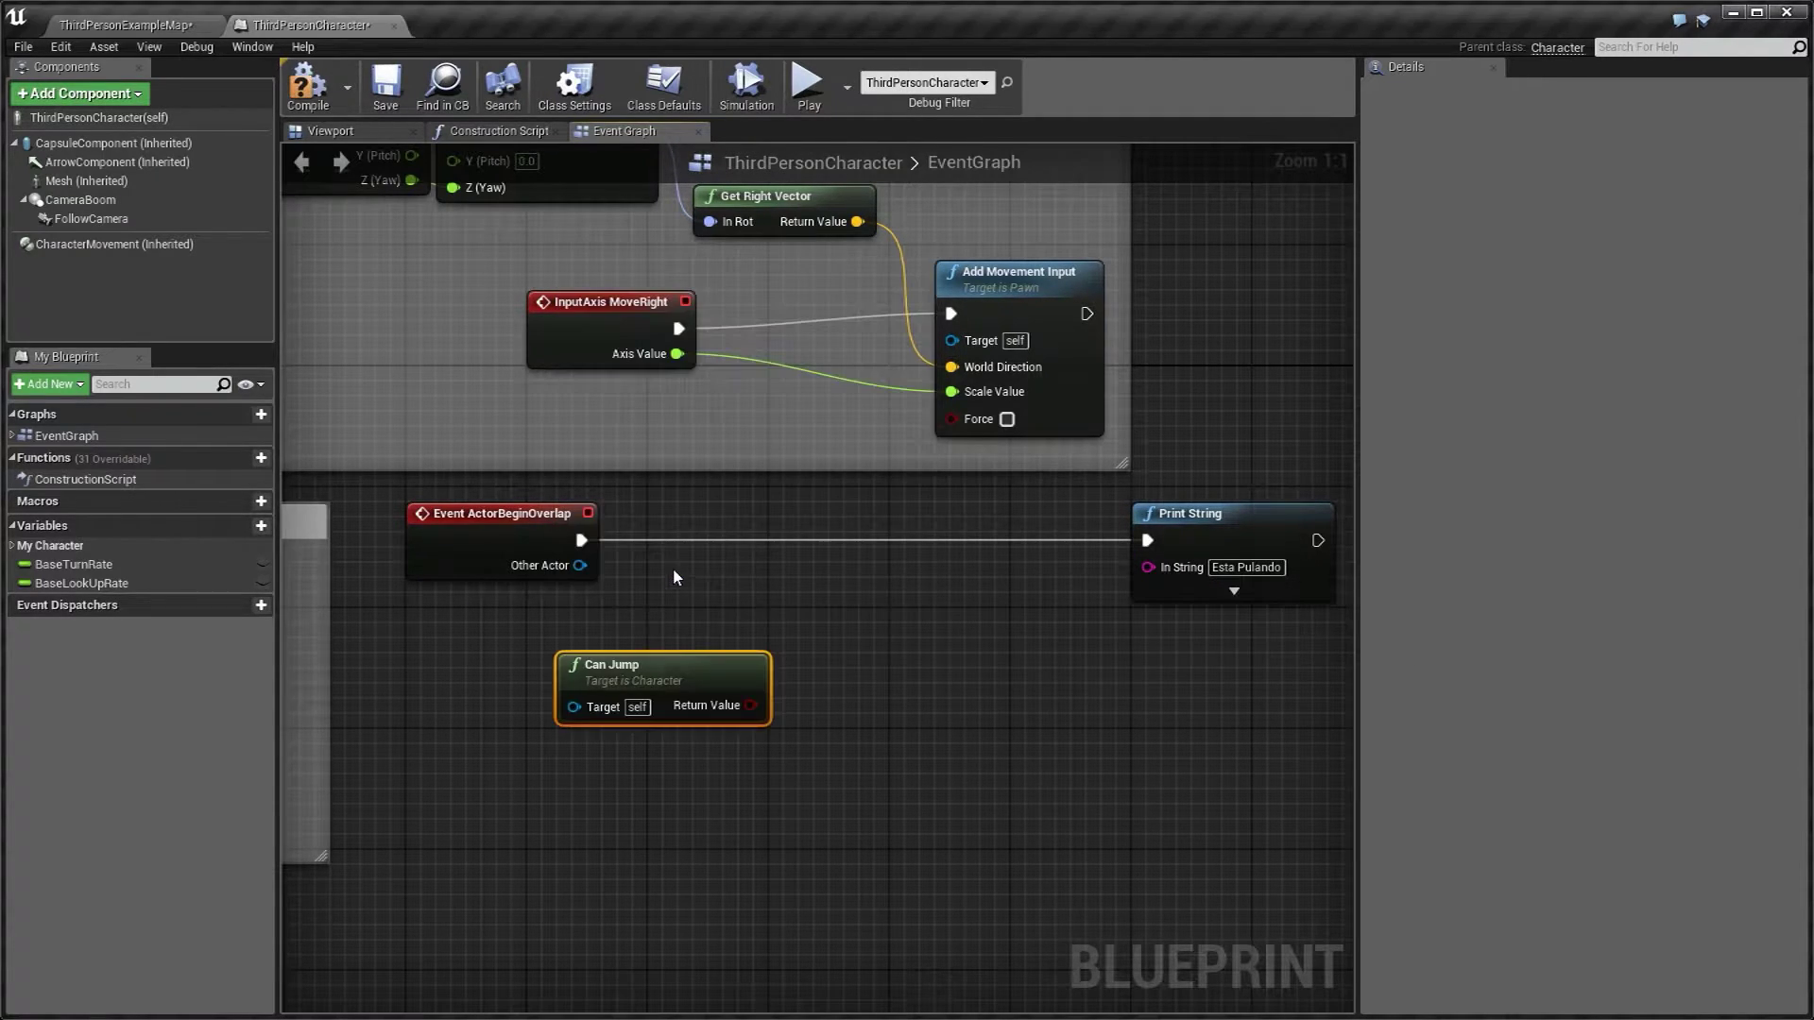
{"action": "left_click_drag", "start_coordinate": [685, 662], "coordinate": [609, 631]}
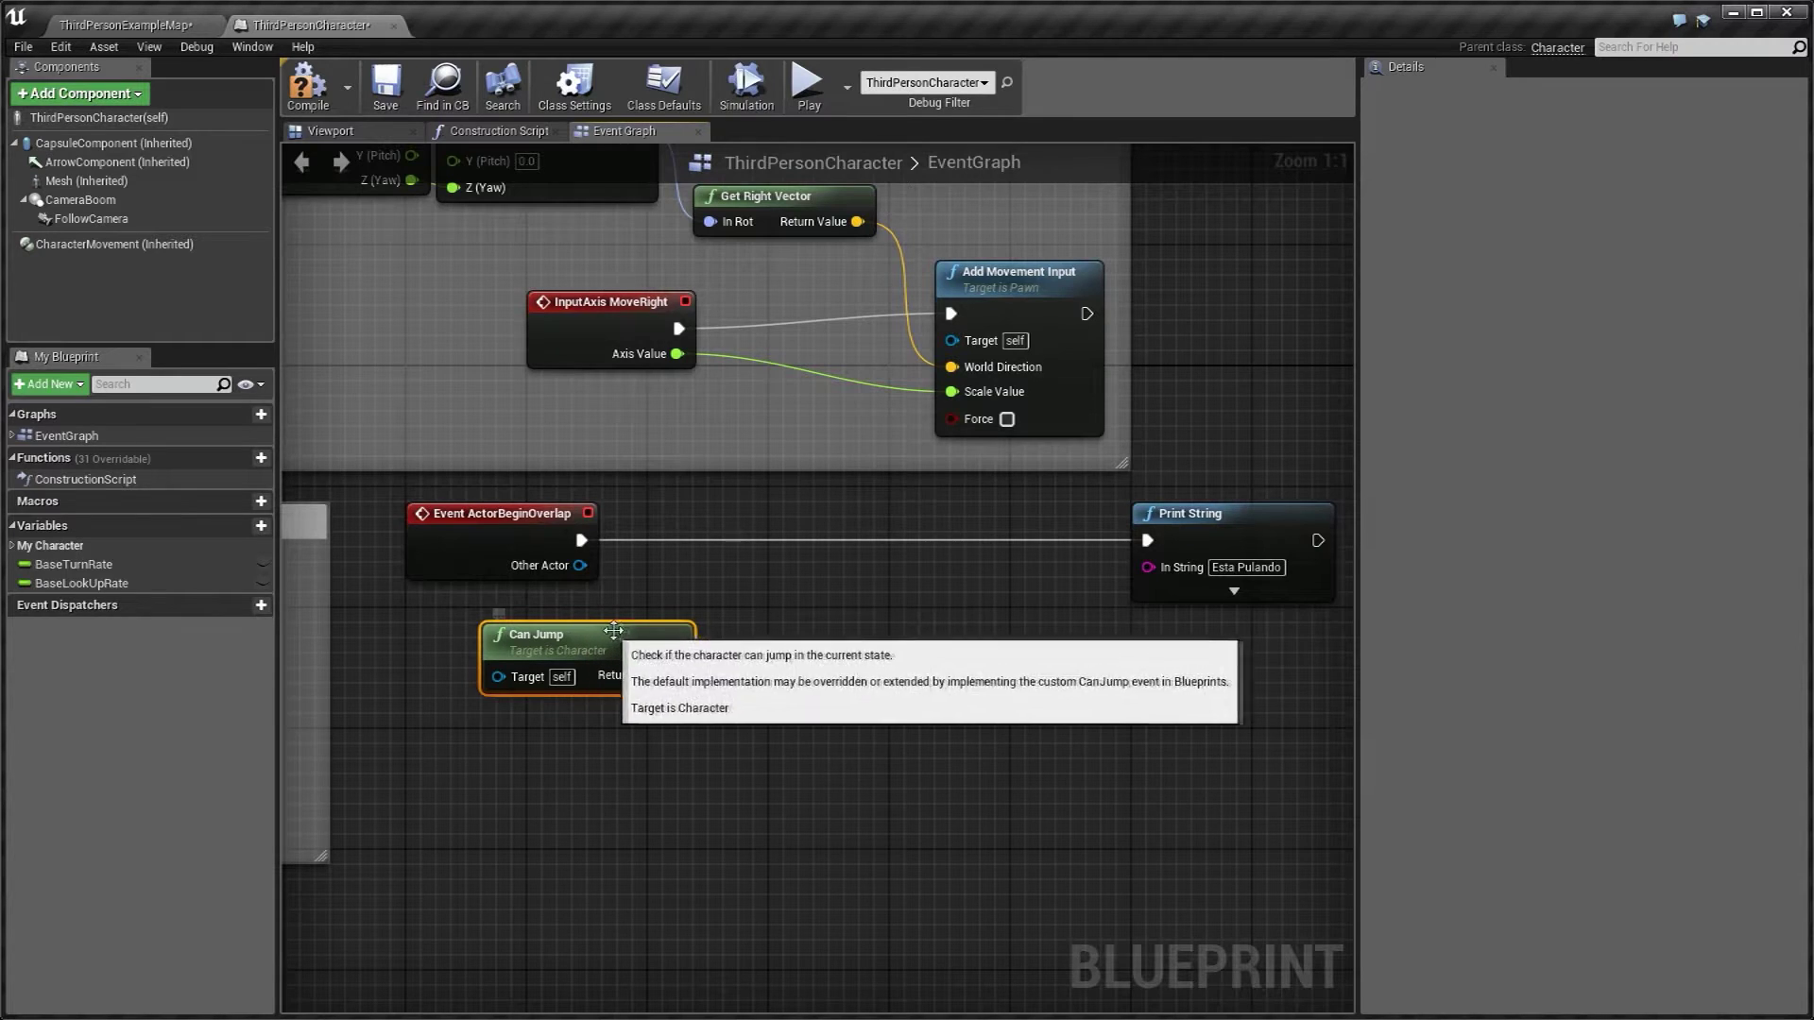
{"action": "left_click", "coordinate": [177, 36]}
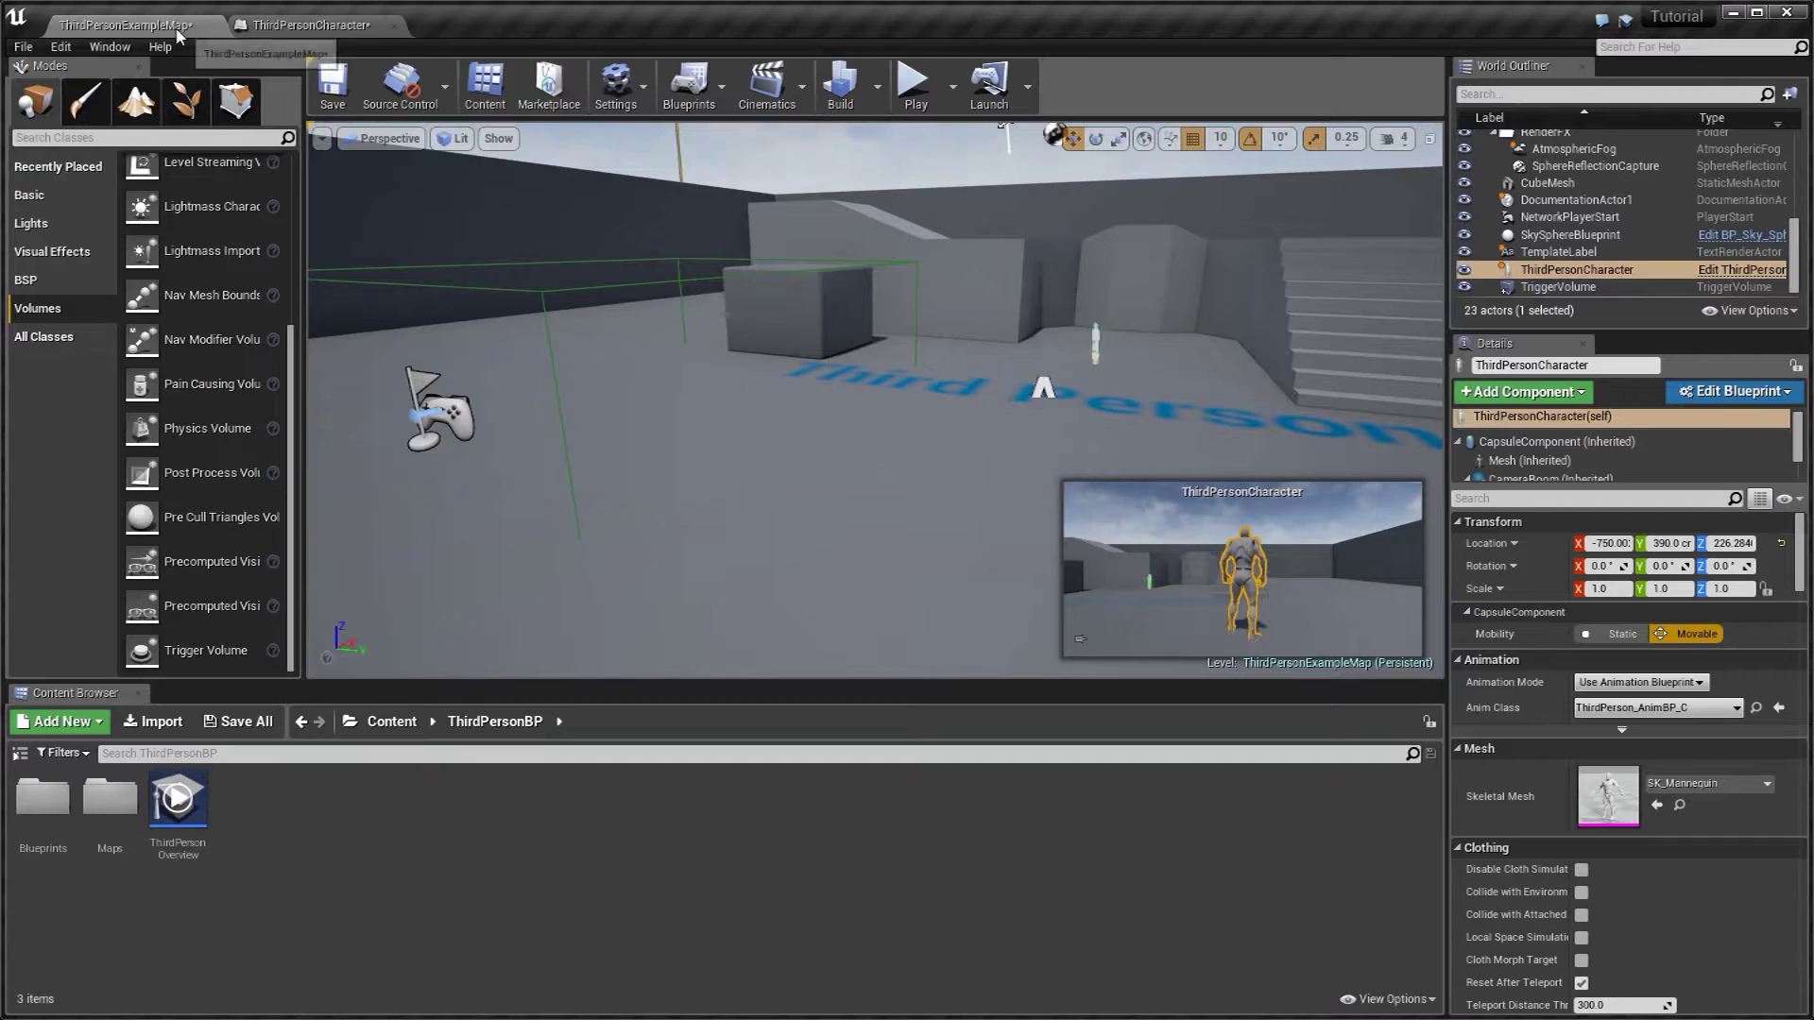
{"action": "left_click", "coordinate": [931, 94]}
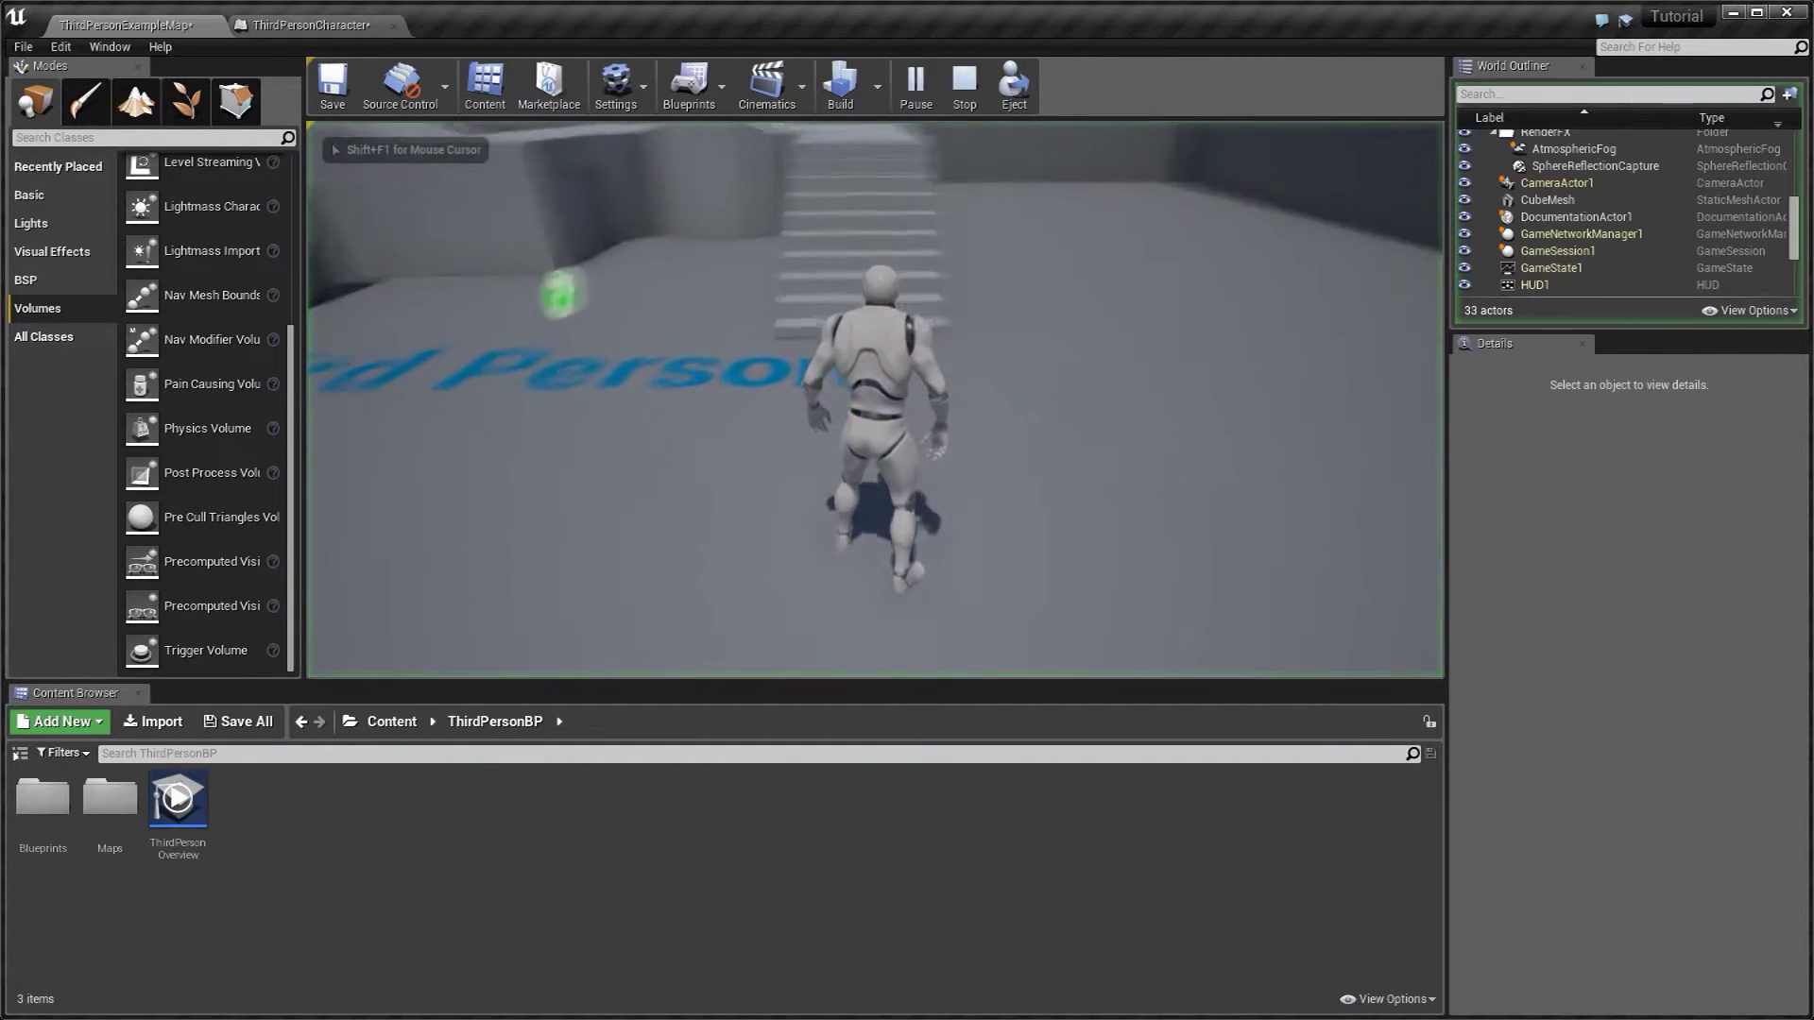
{"action": "key", "text": "w"}
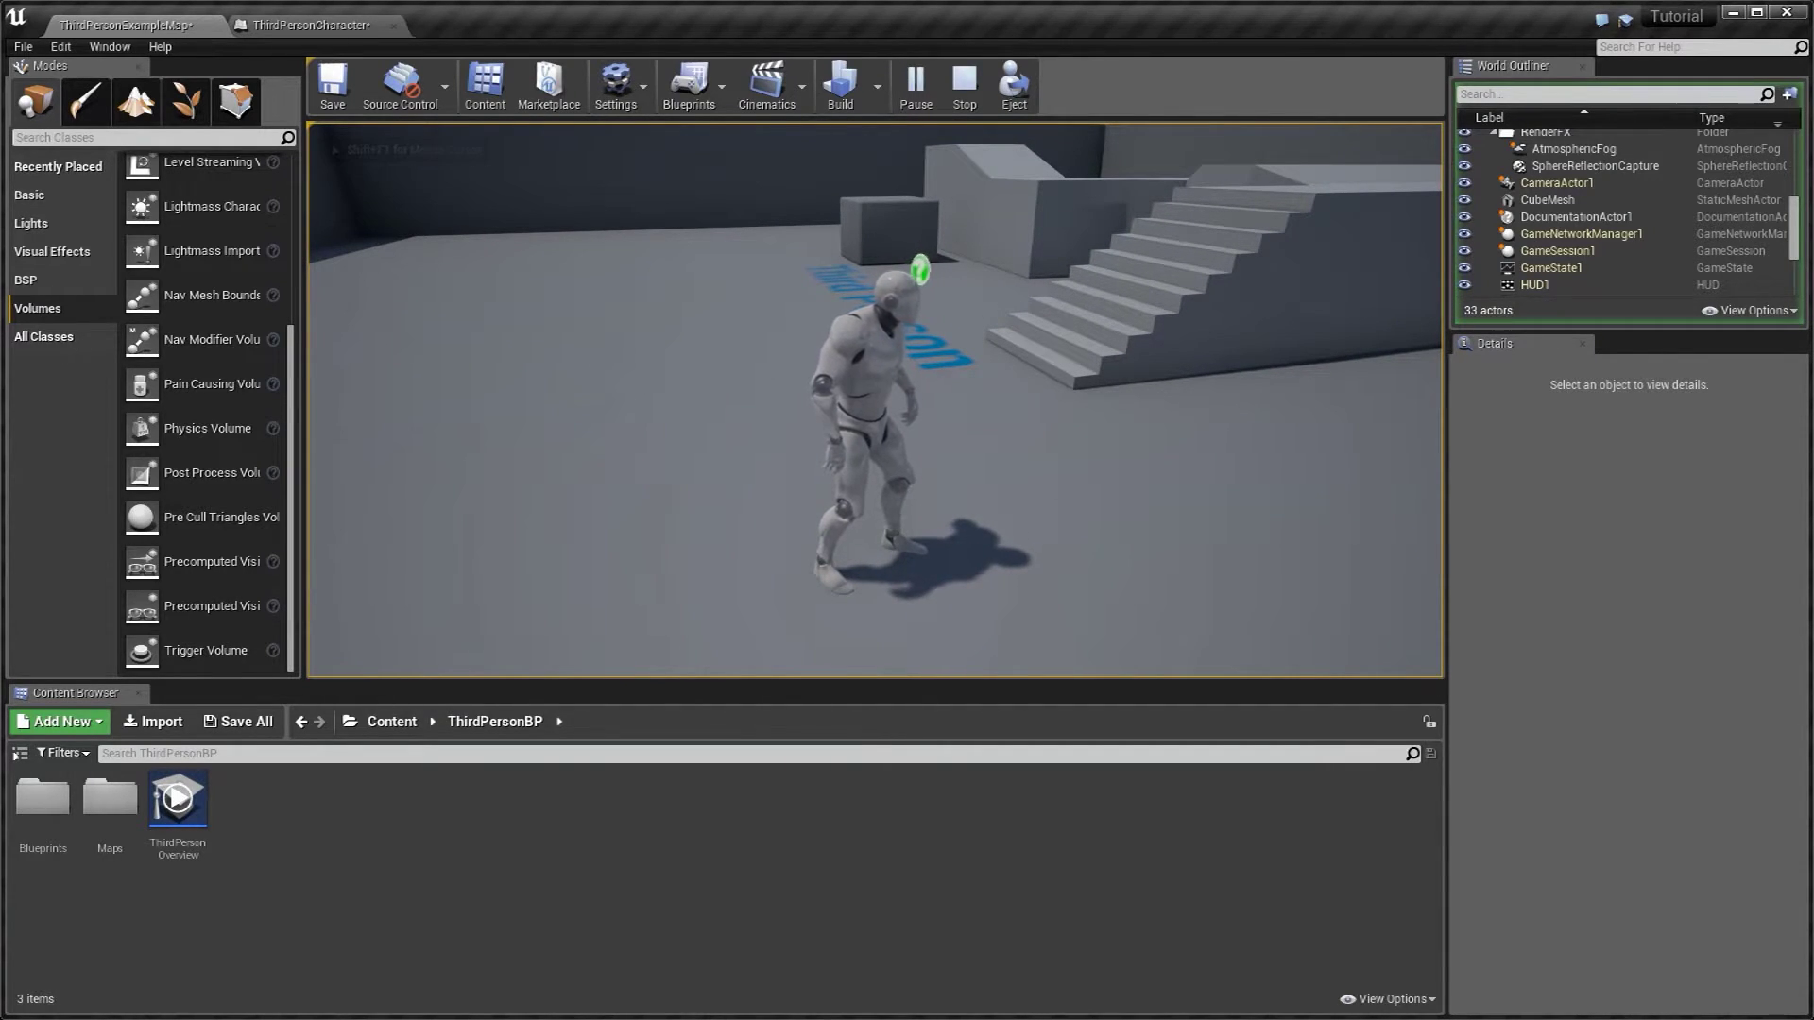
{"action": "key", "text": "s"}
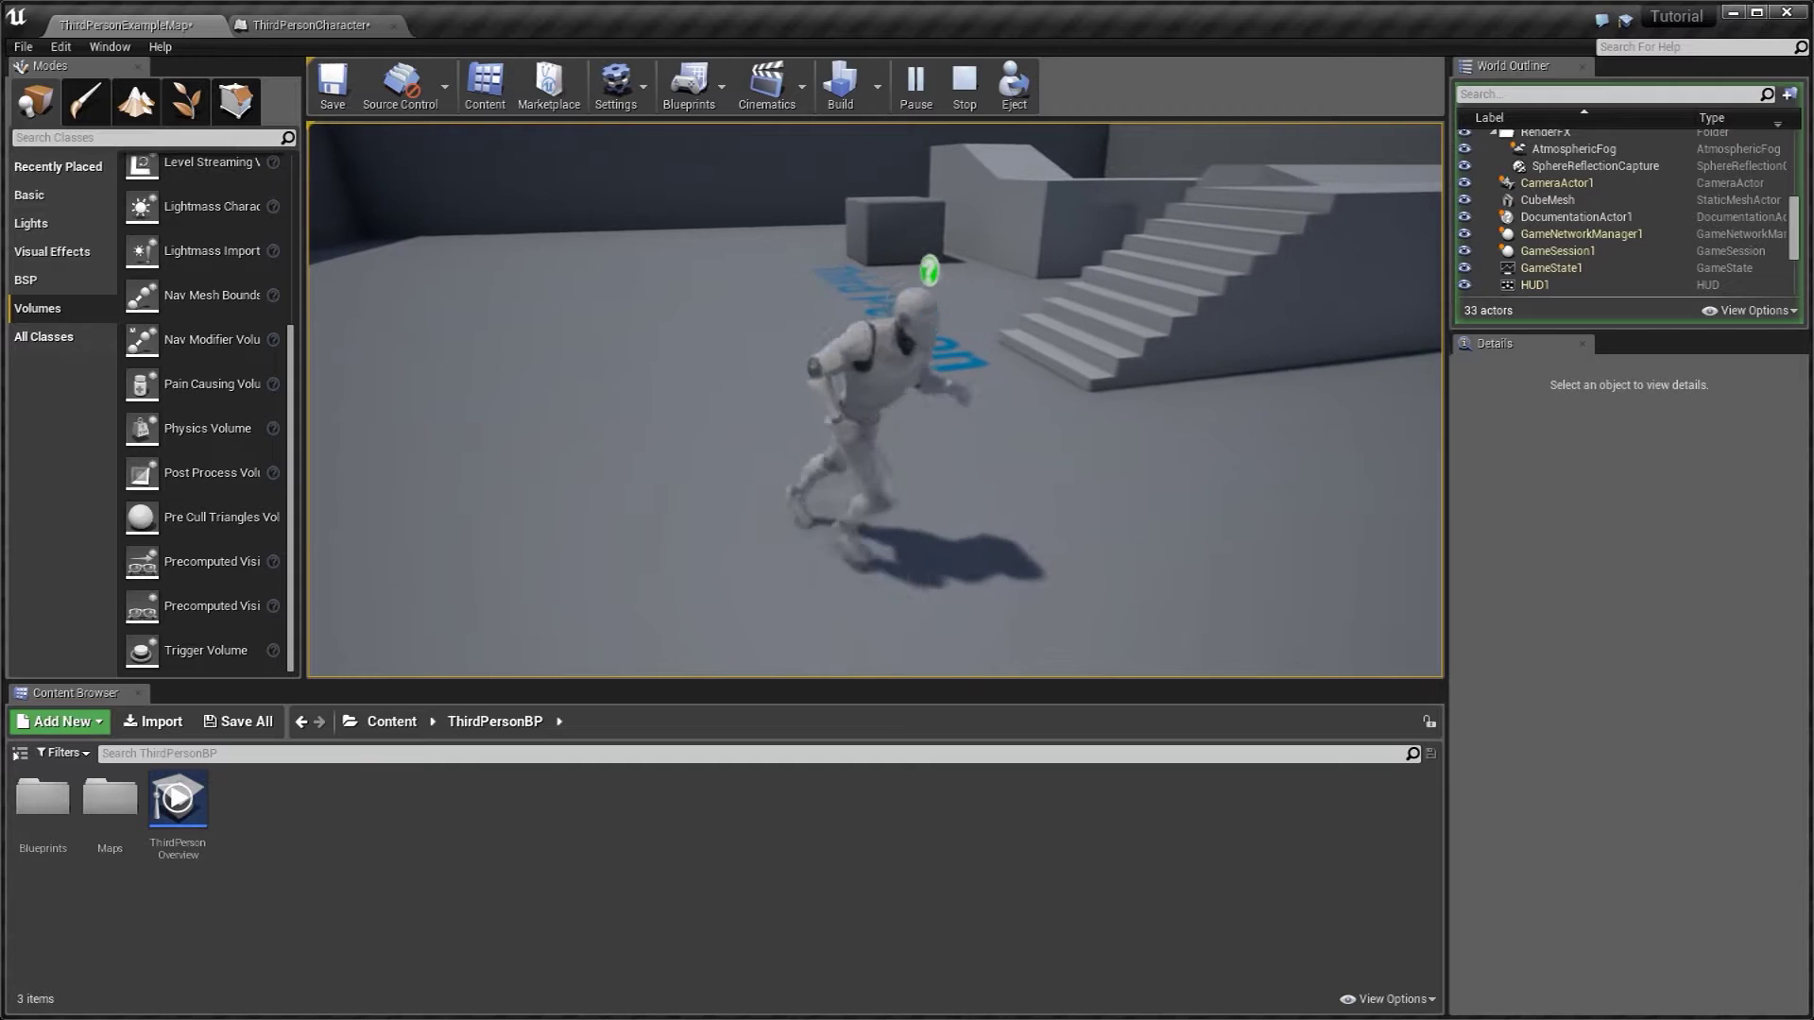
{"action": "key", "text": "space"}
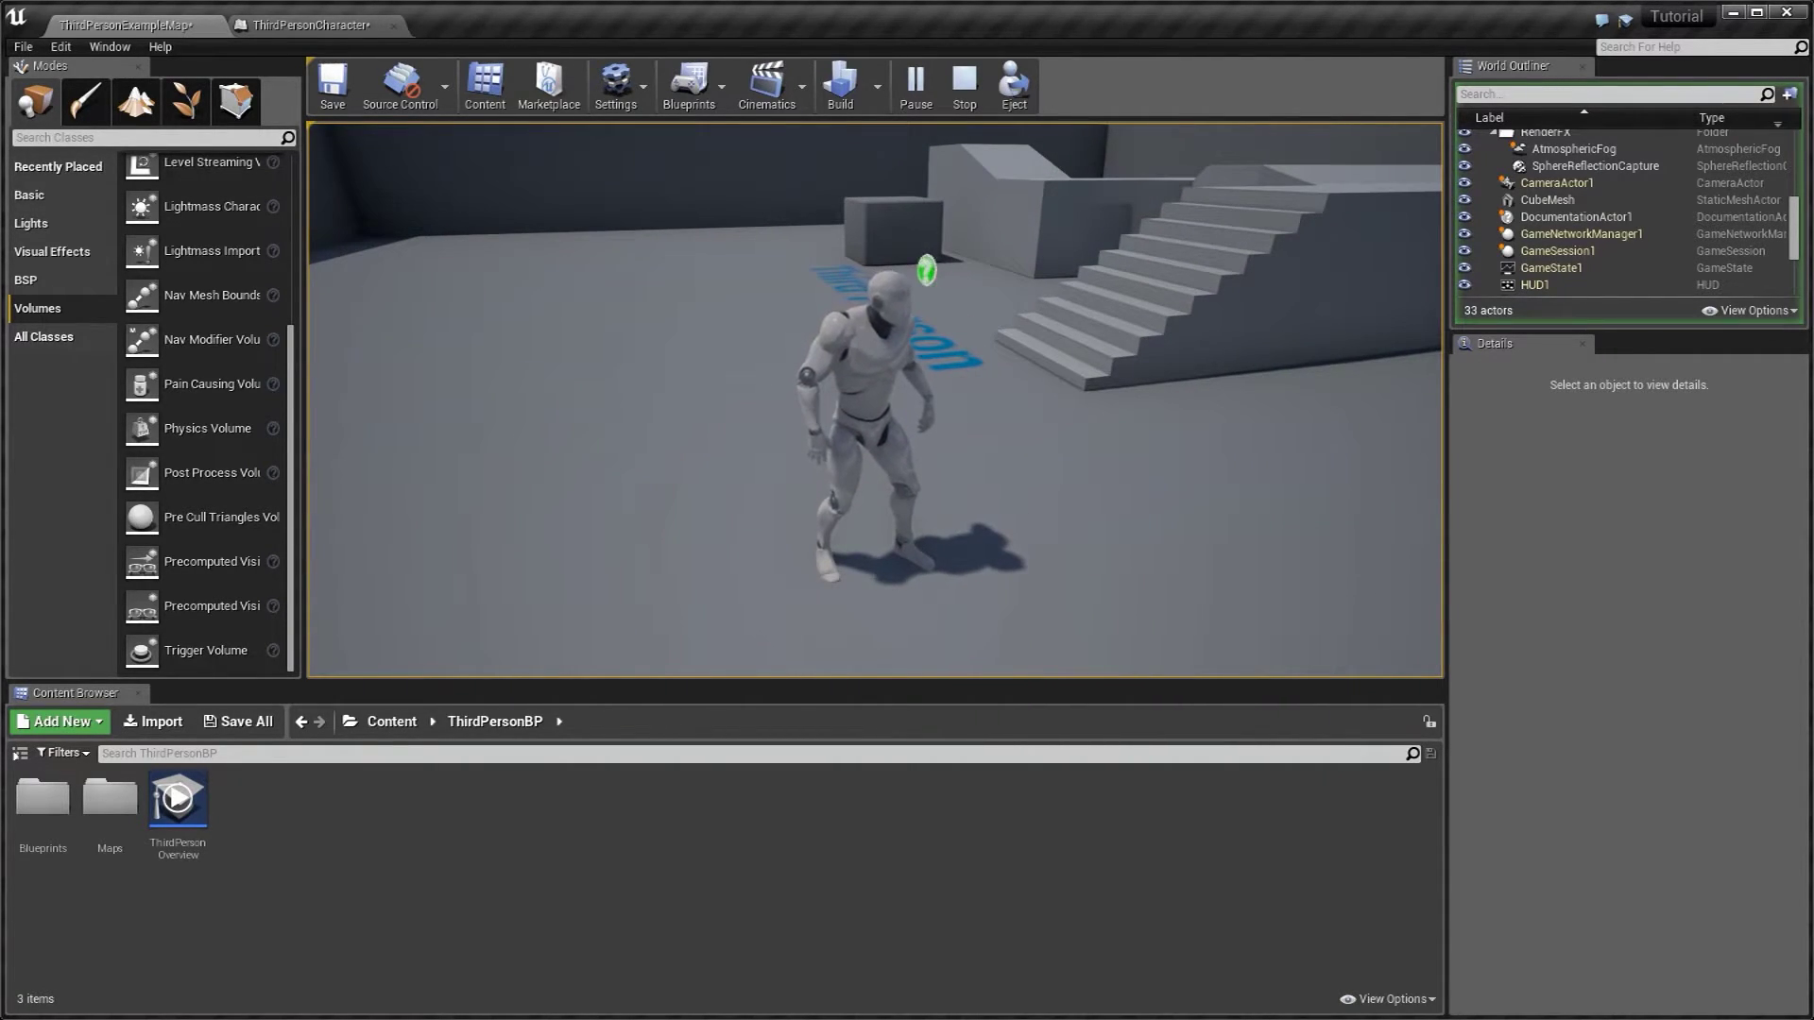
{"action": "key", "text": "space"}
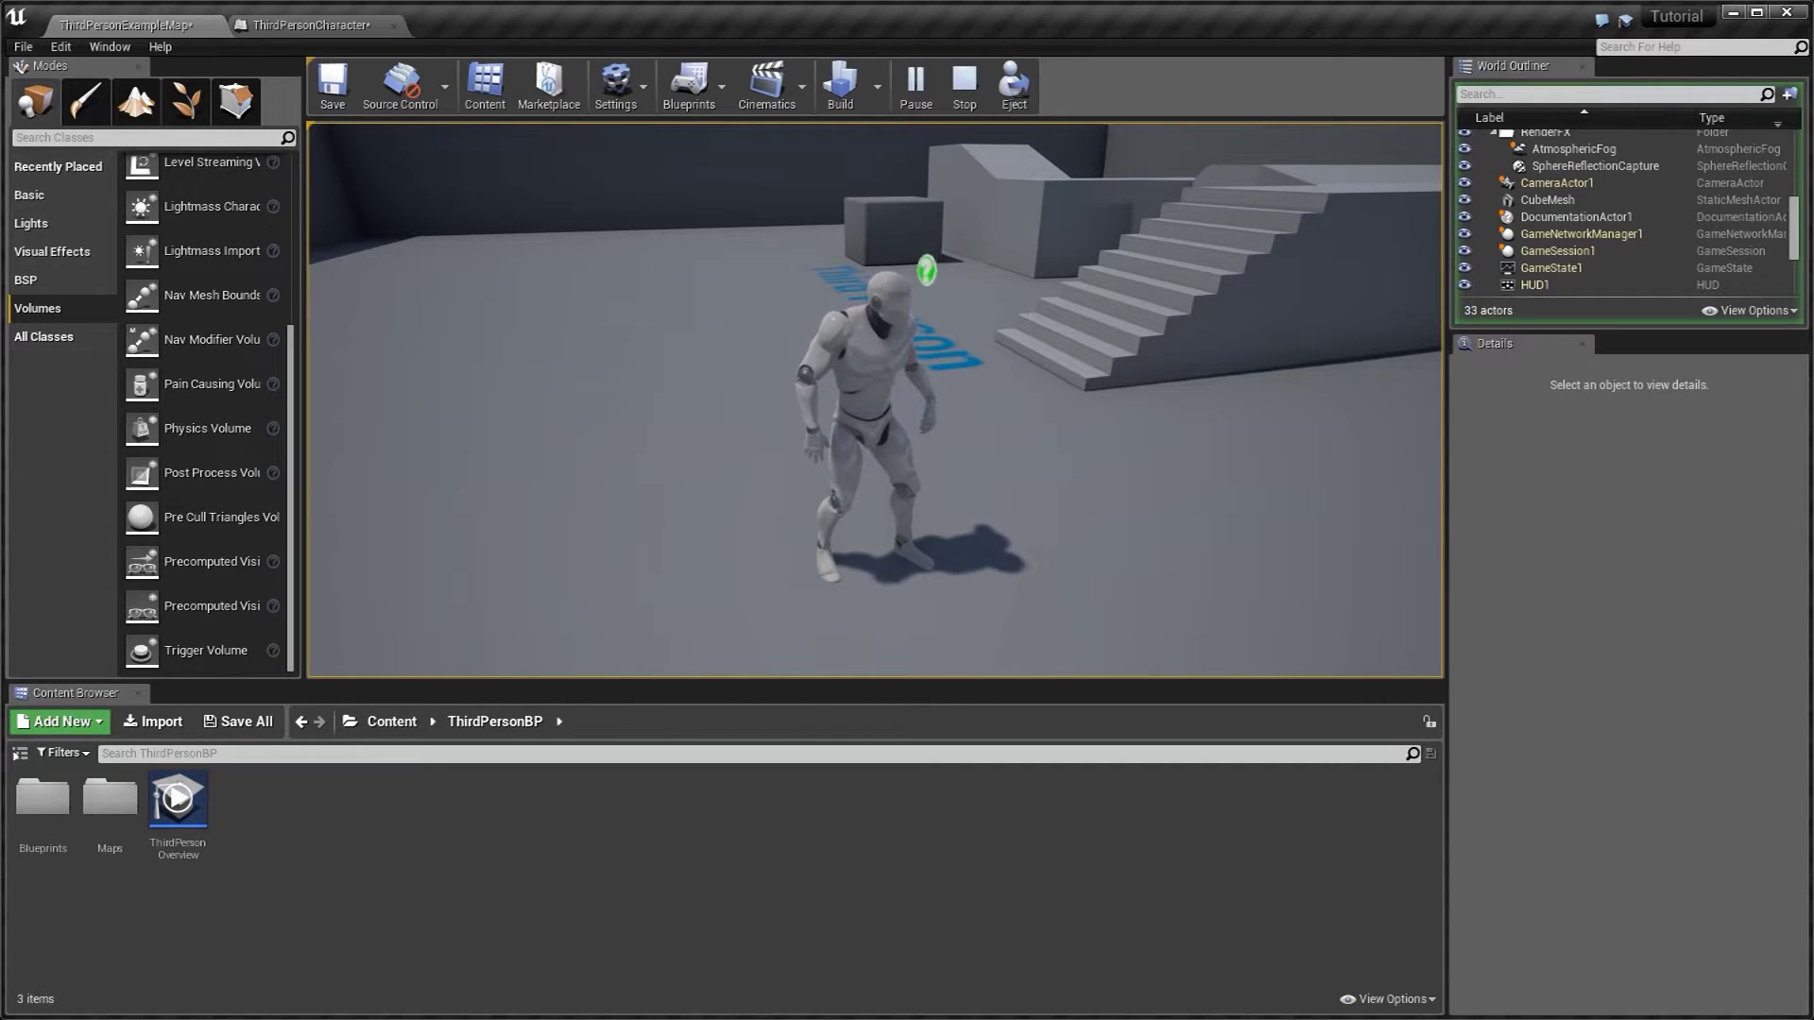
{"action": "key", "text": "Escape"}
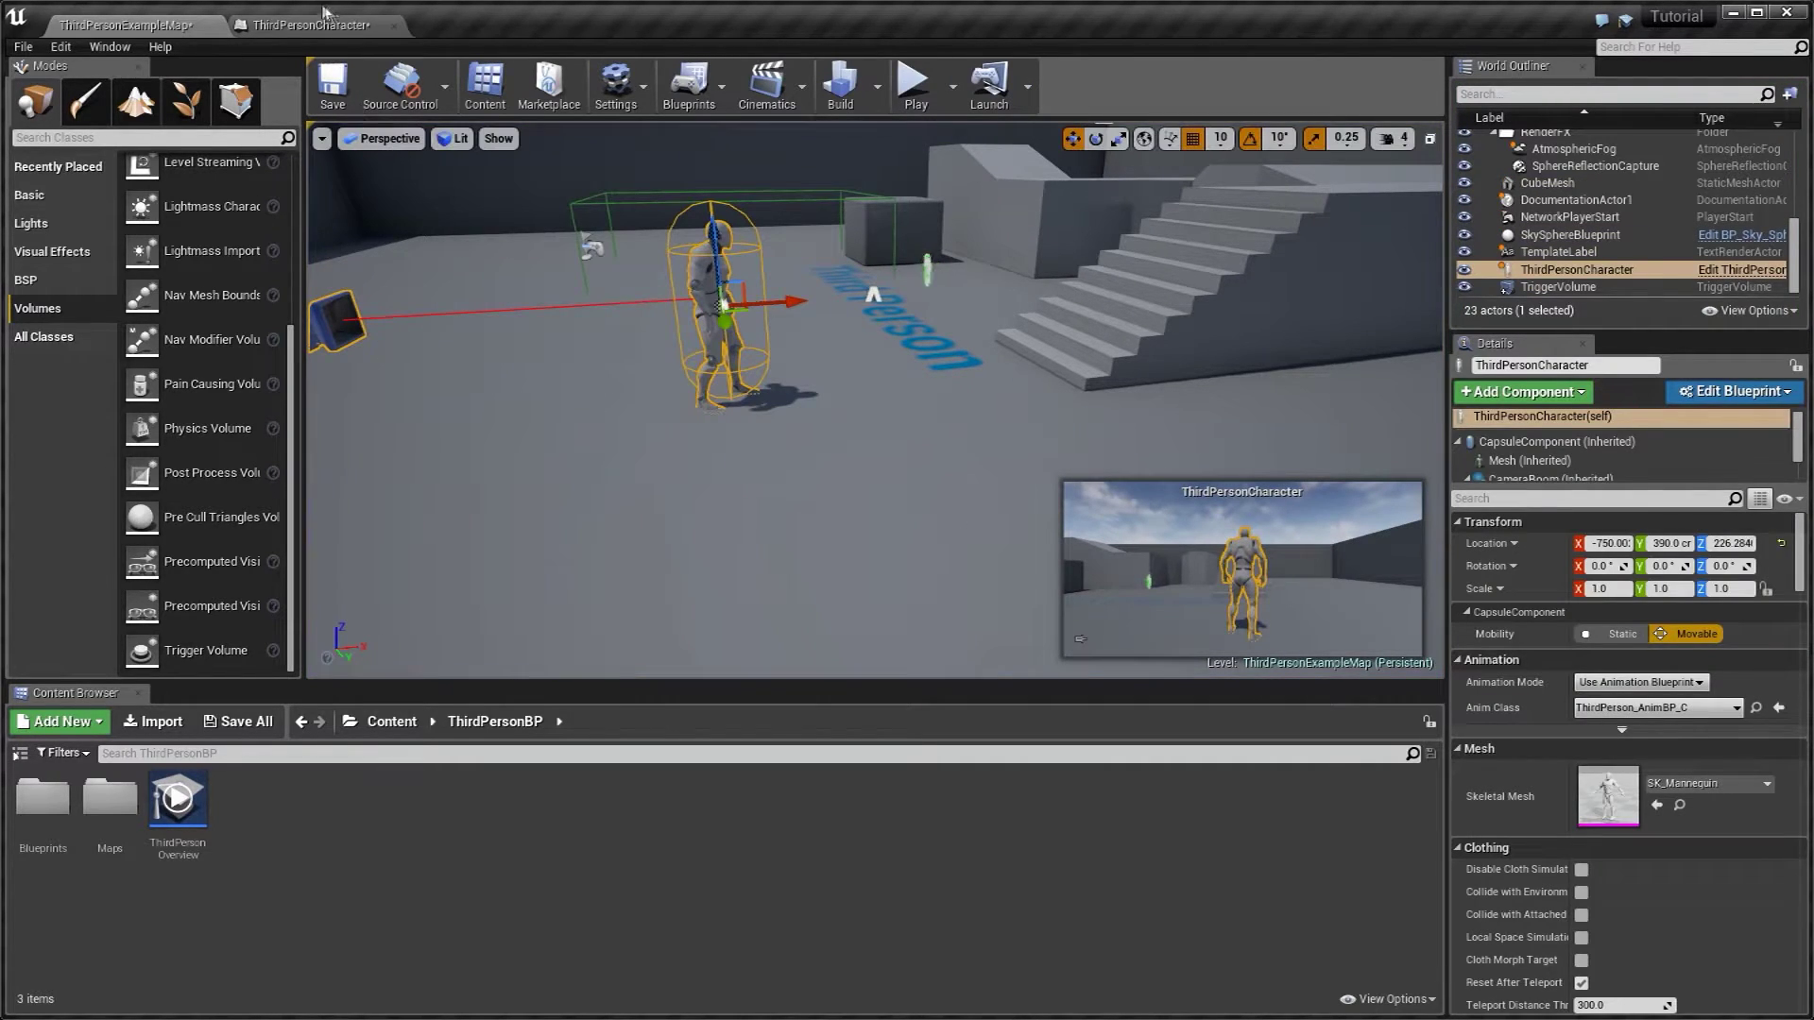
{"action": "left_click", "coordinate": [312, 25]}
Insert a Branch node between the overlap event and Print String.
{"action": "left_click", "coordinate": [610, 648]}
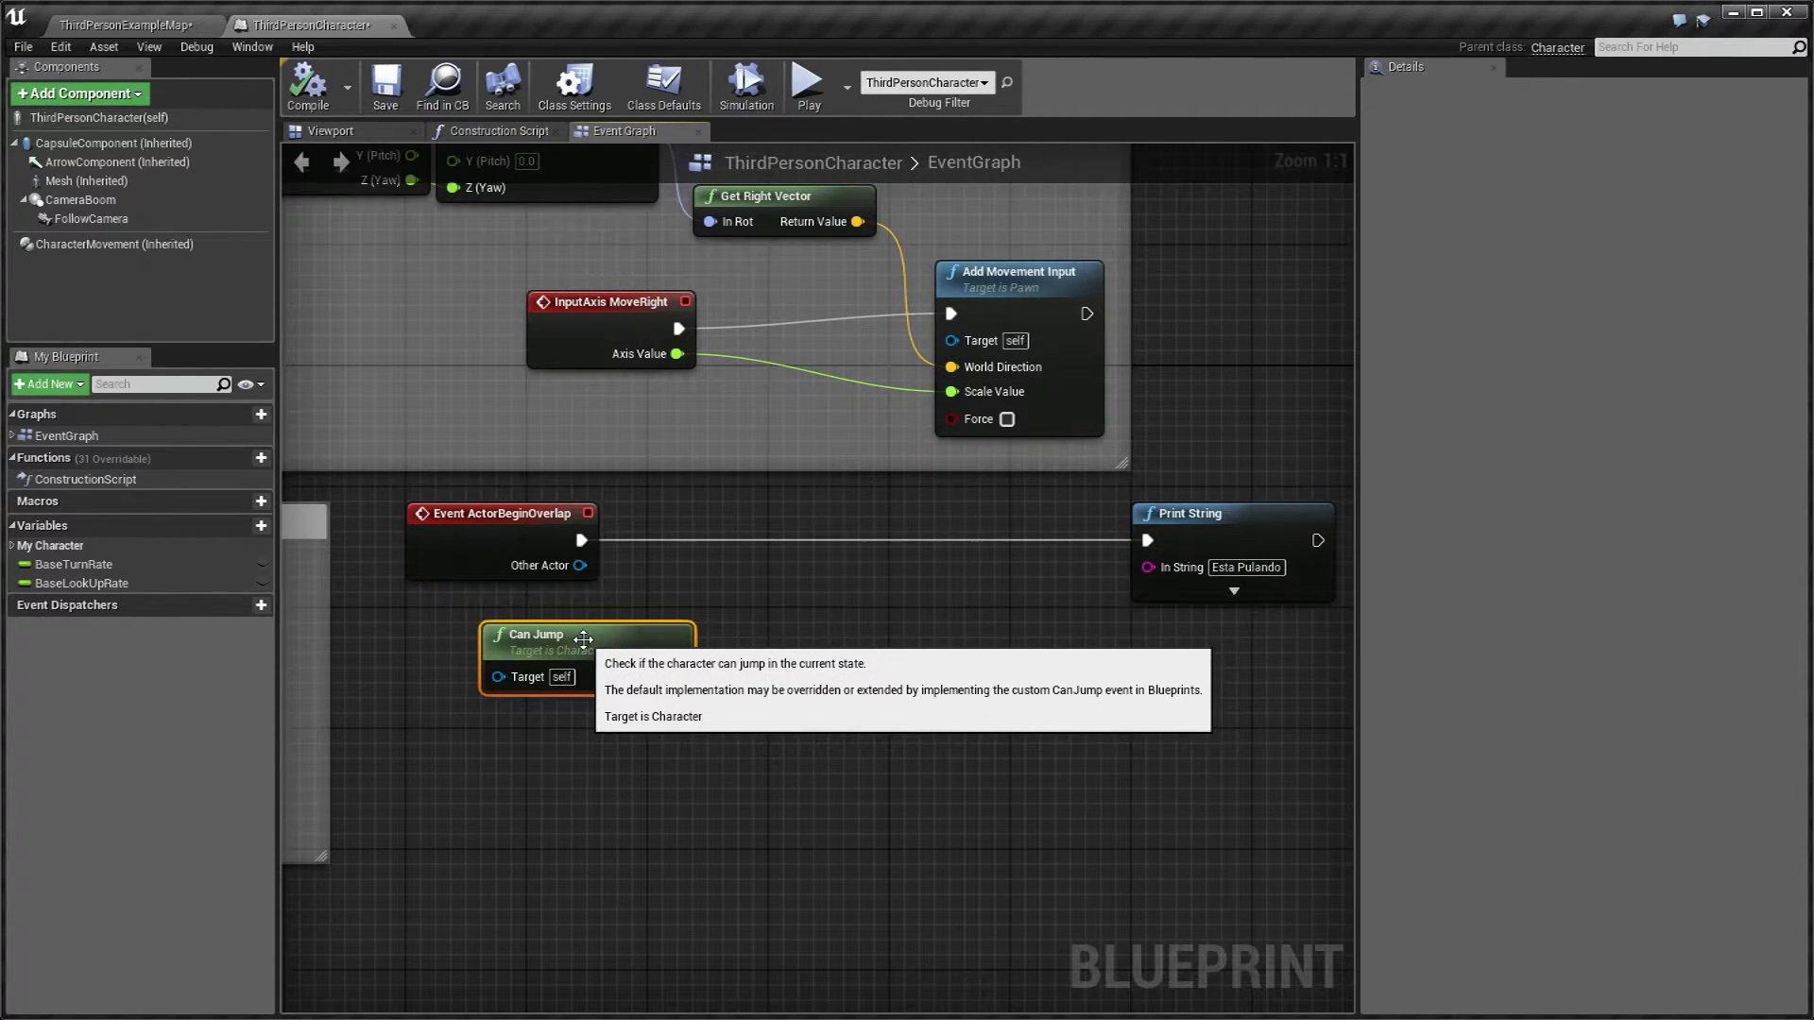
{"action": "left_click", "coordinate": [632, 614]}
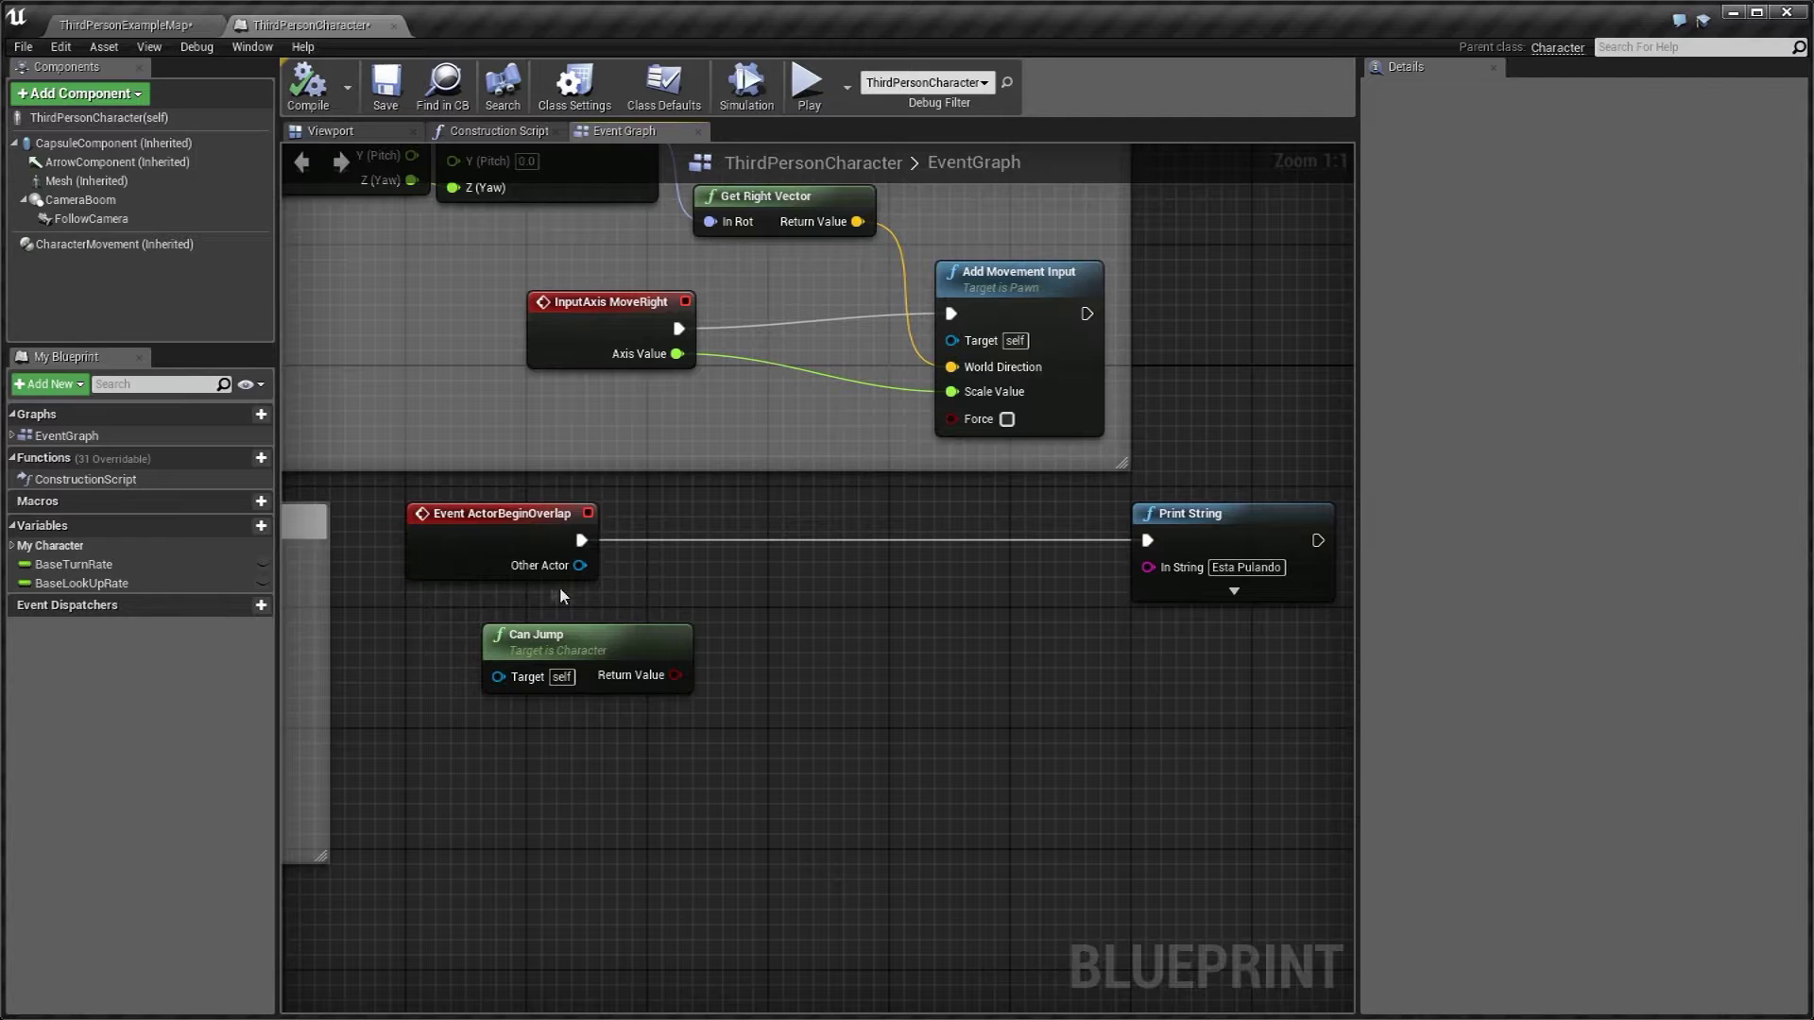
{"action": "left_click_drag", "start_coordinate": [628, 638], "coordinate": [548, 622]}
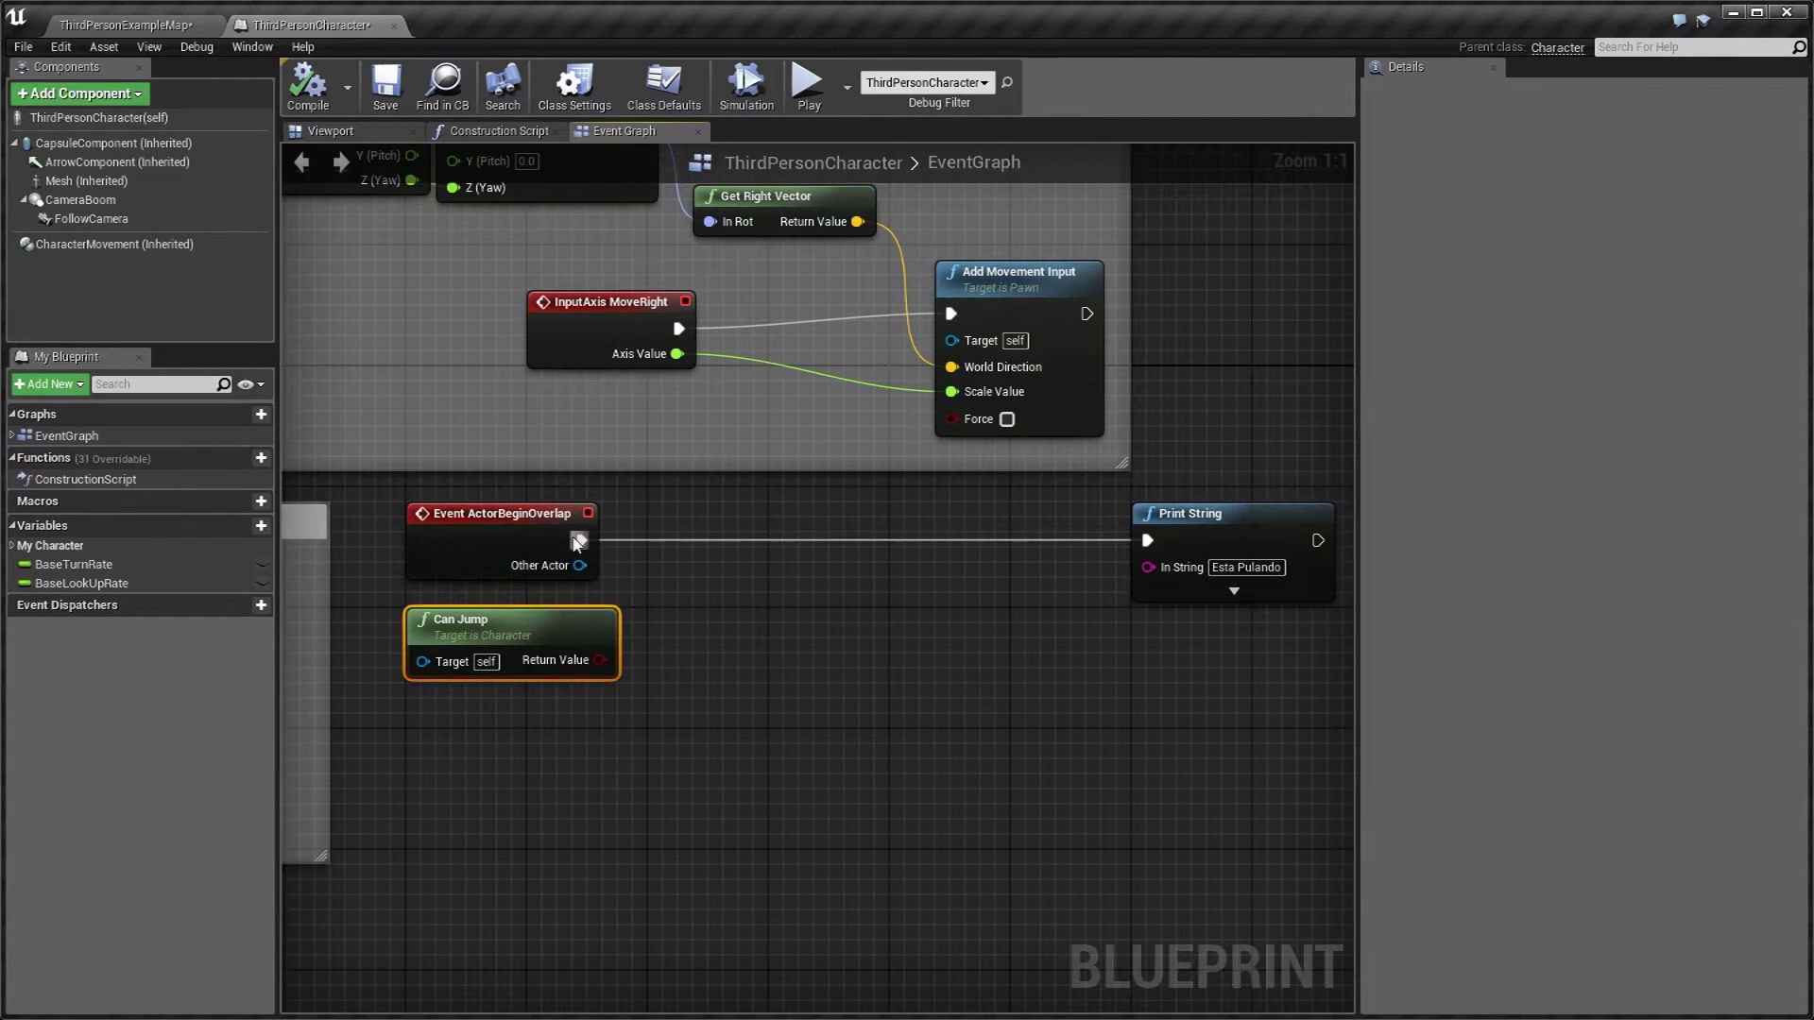
{"action": "left_click_drag", "start_coordinate": [581, 540], "coordinate": [756, 699]}
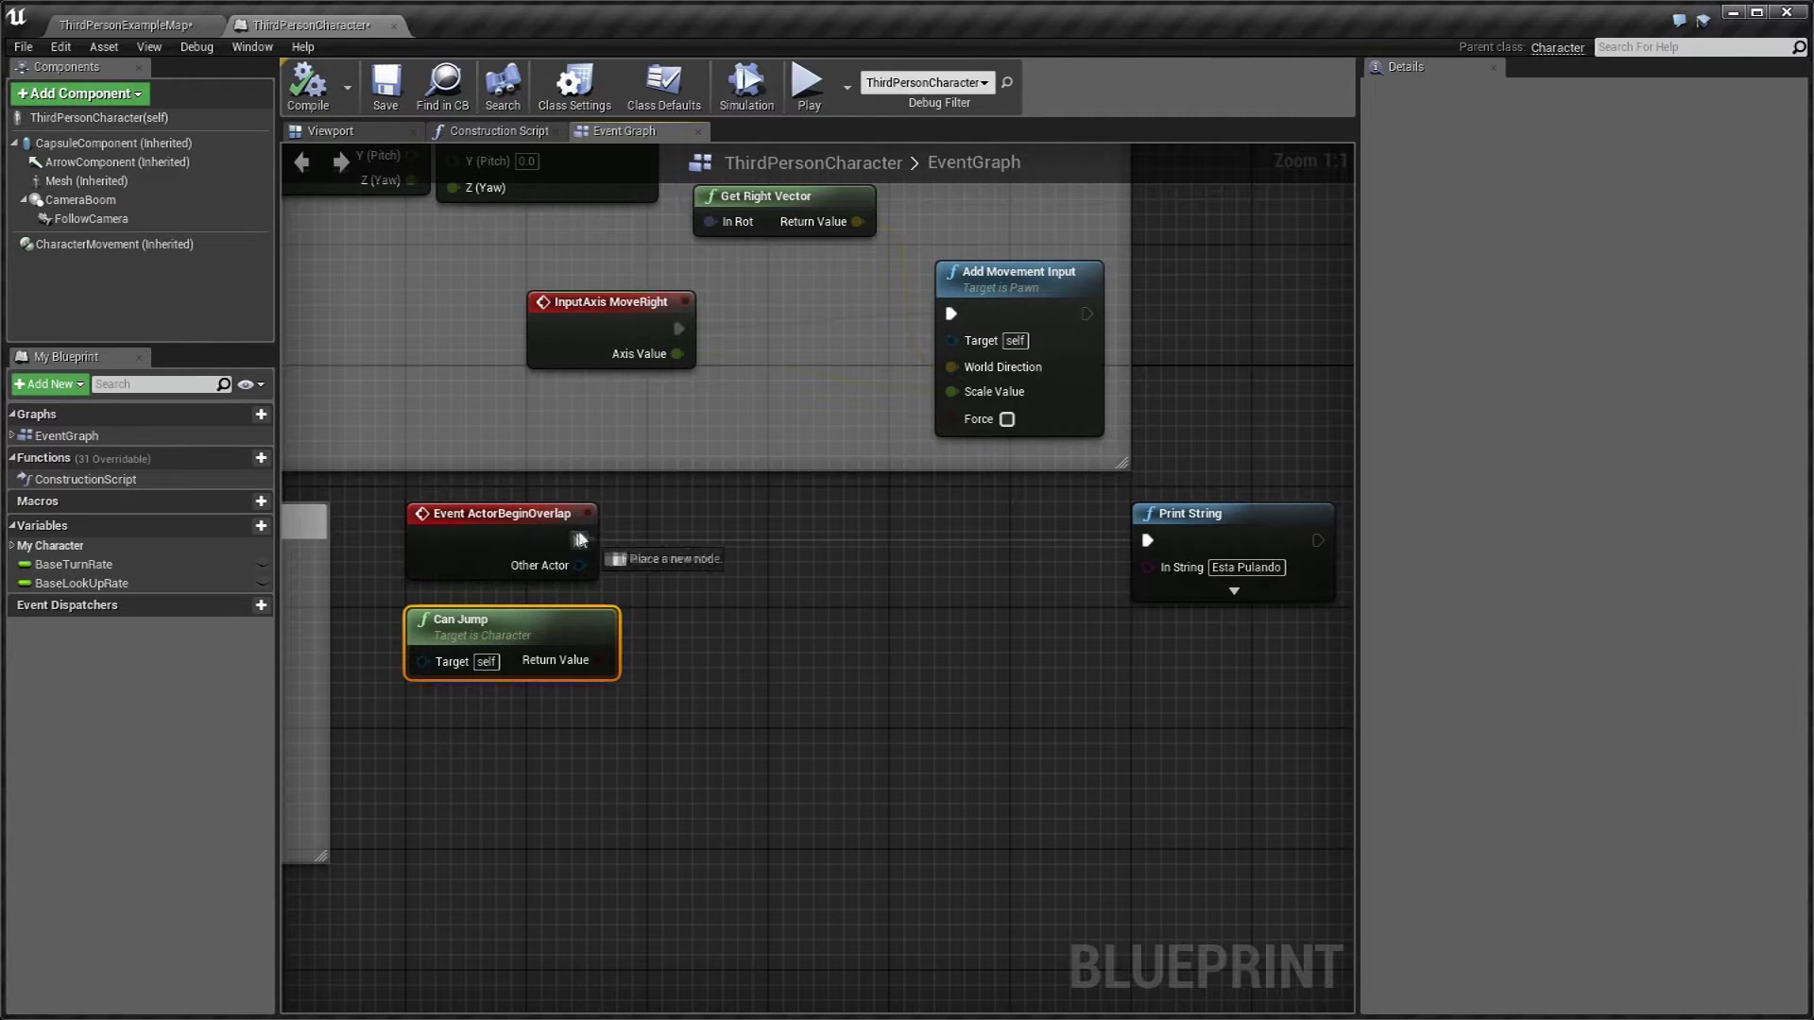
{"action": "left_click_drag", "start_coordinate": [756, 699], "coordinate": [860, 544]}
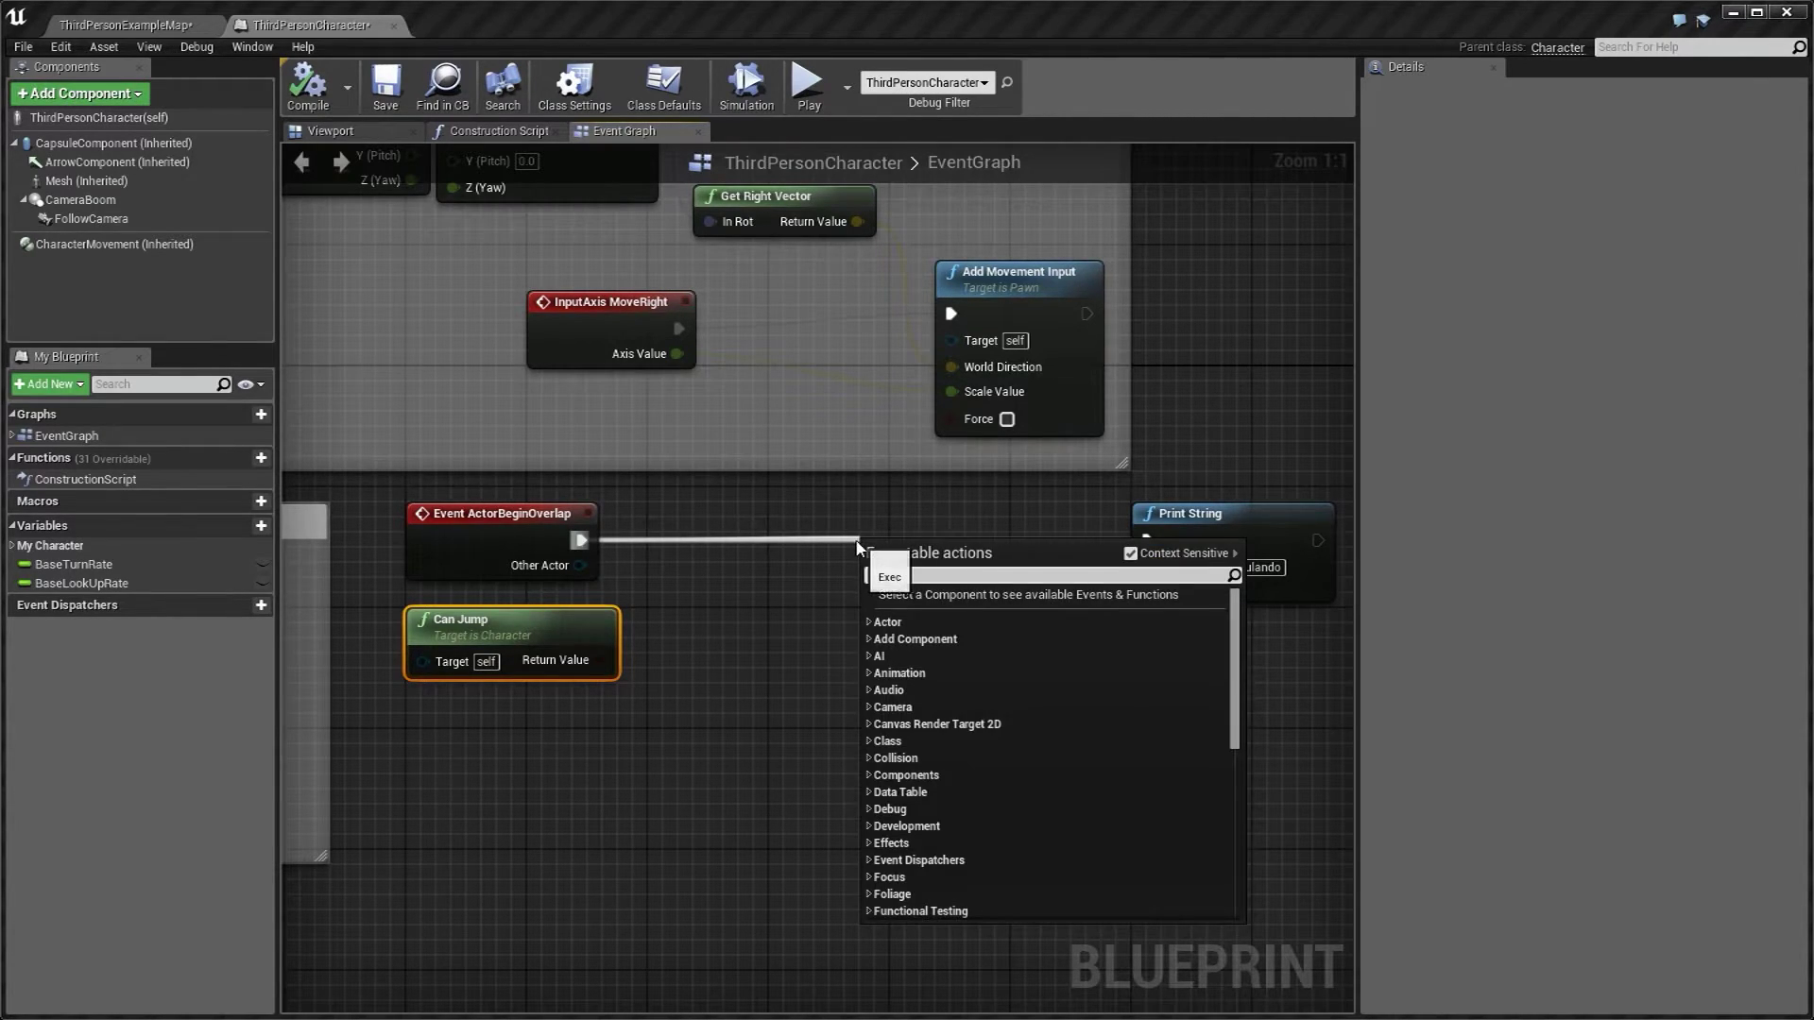
{"action": "type", "text": "branc"}
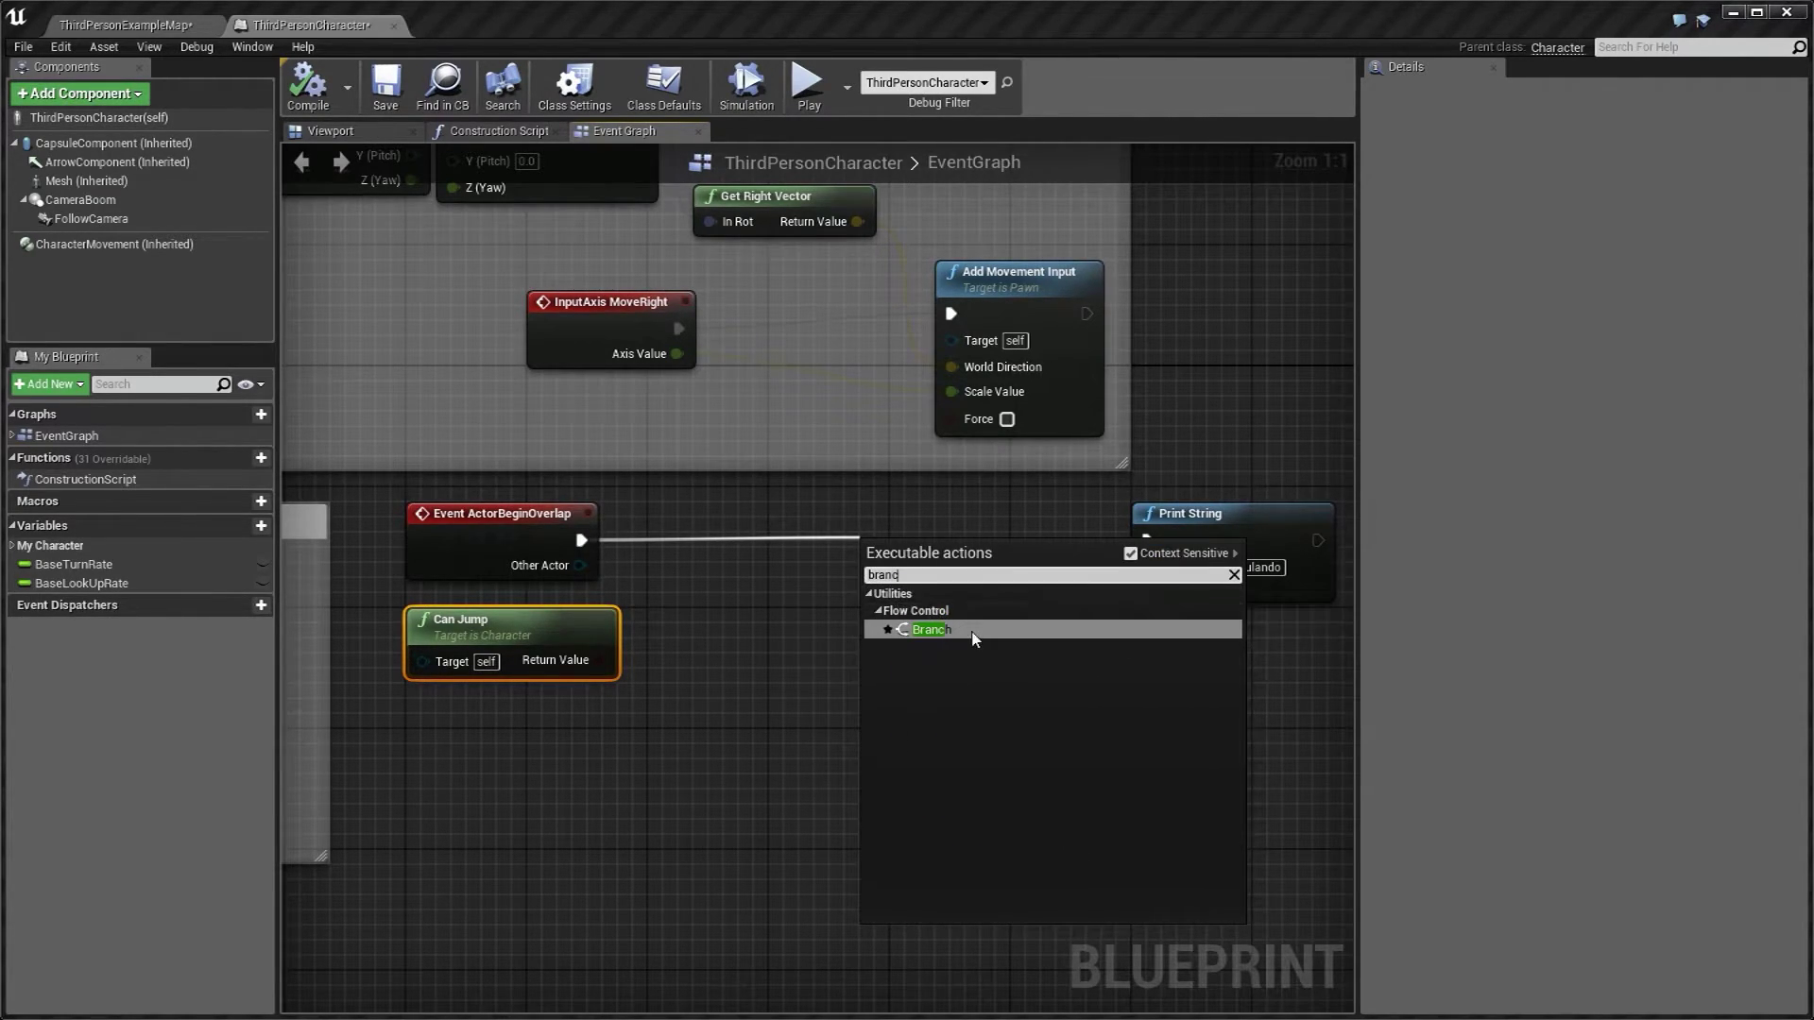
{"action": "key", "text": "Return"}
{"action": "left_click_drag", "start_coordinate": [934, 539], "coordinate": [933, 512]}
Compile, then feed Can Jump's result into the Branch Condition.
{"action": "left_click", "coordinate": [917, 691]}
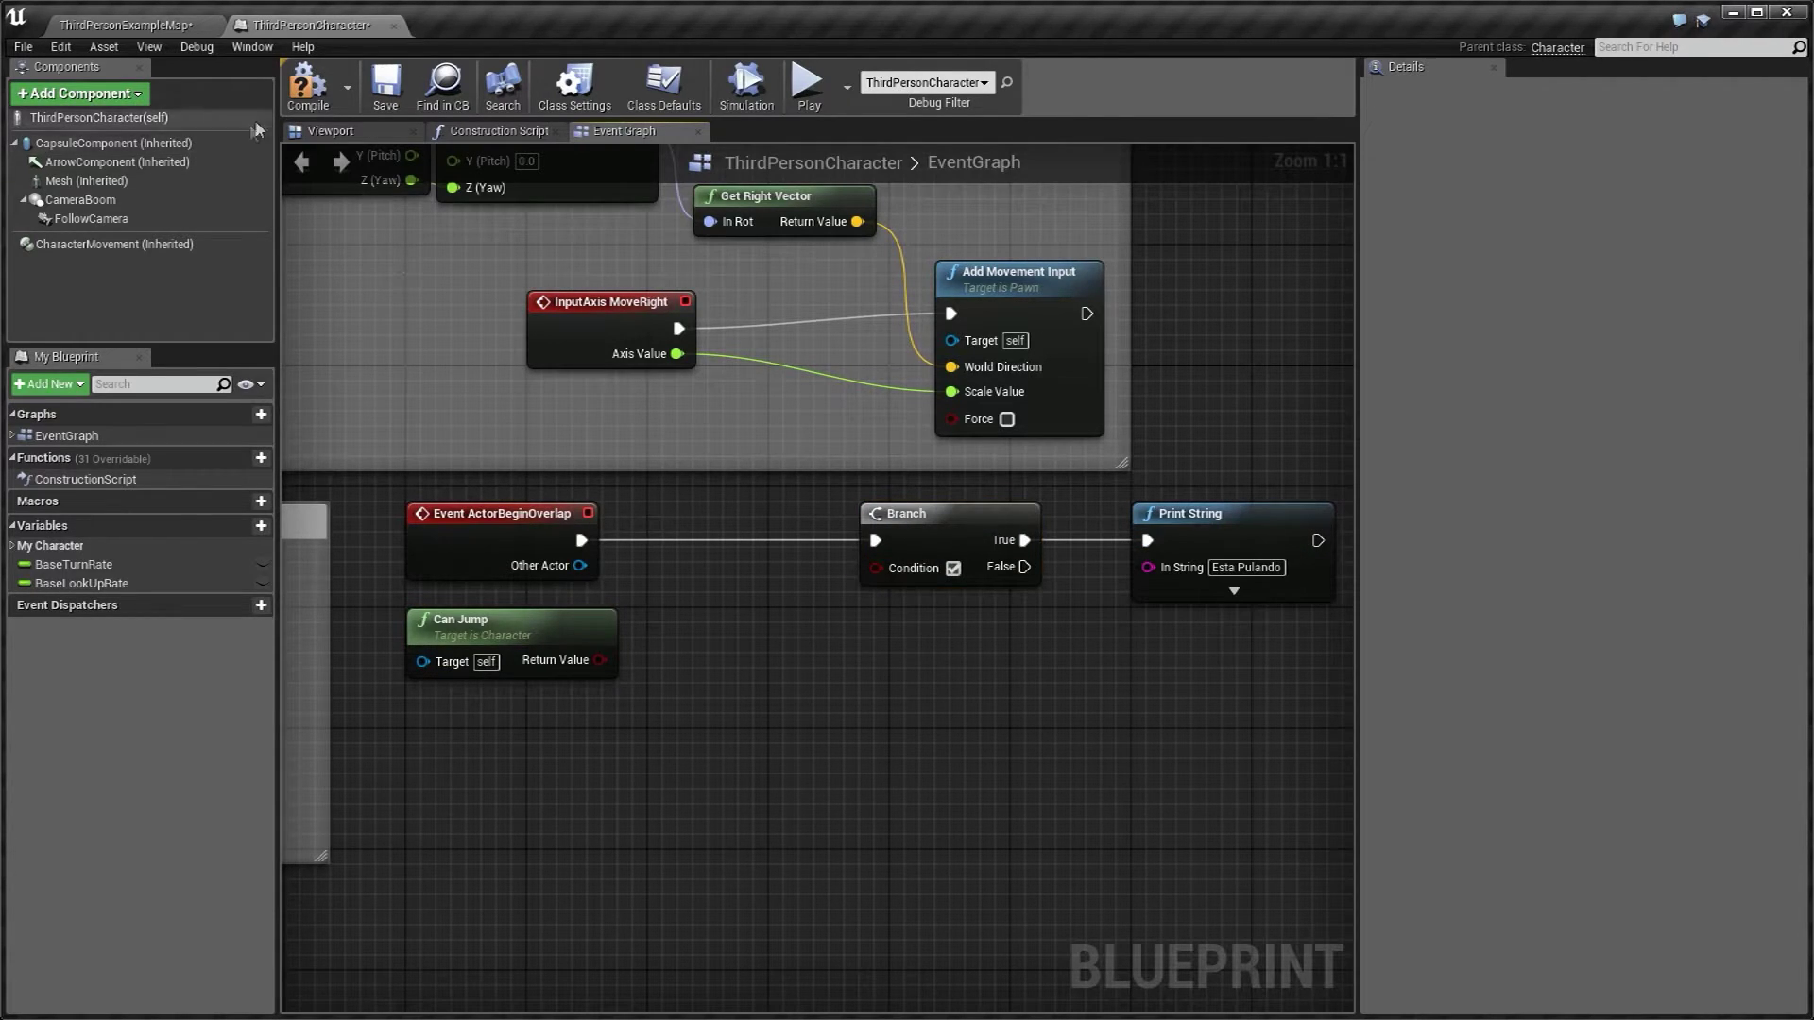
{"action": "left_click", "coordinate": [308, 85]}
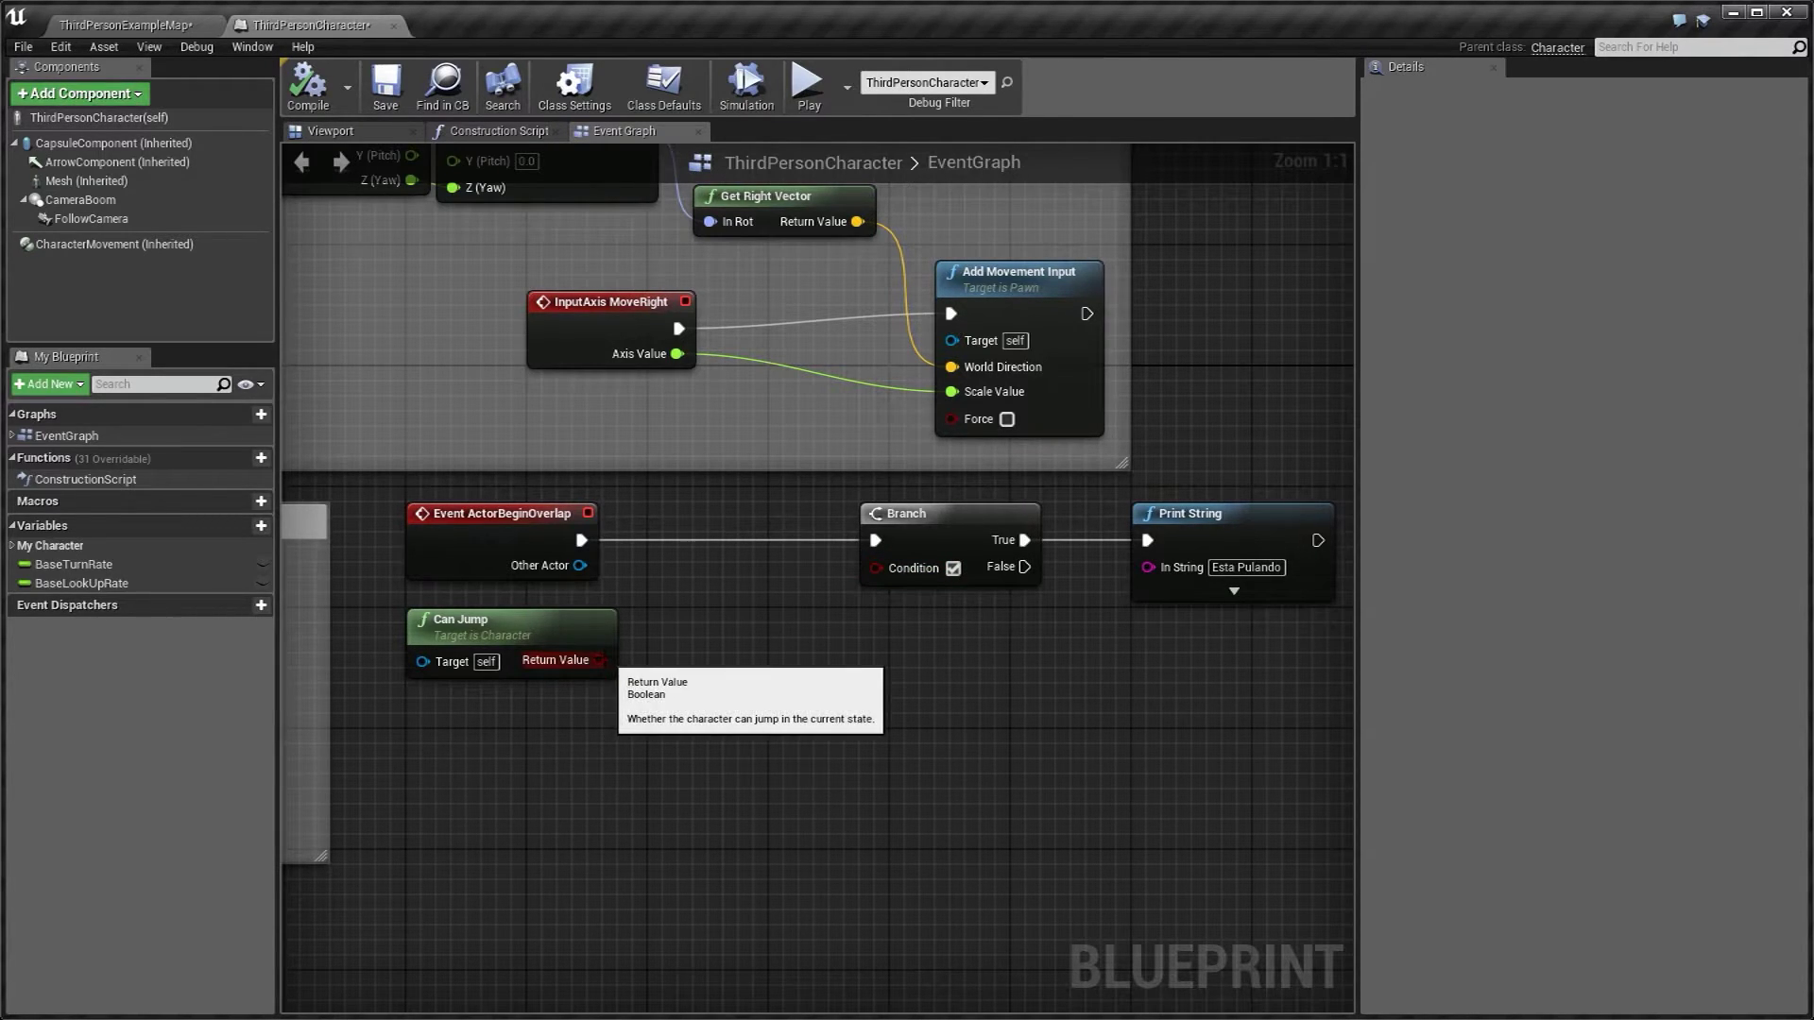
{"action": "left_click_drag", "start_coordinate": [601, 659], "coordinate": [876, 566]}
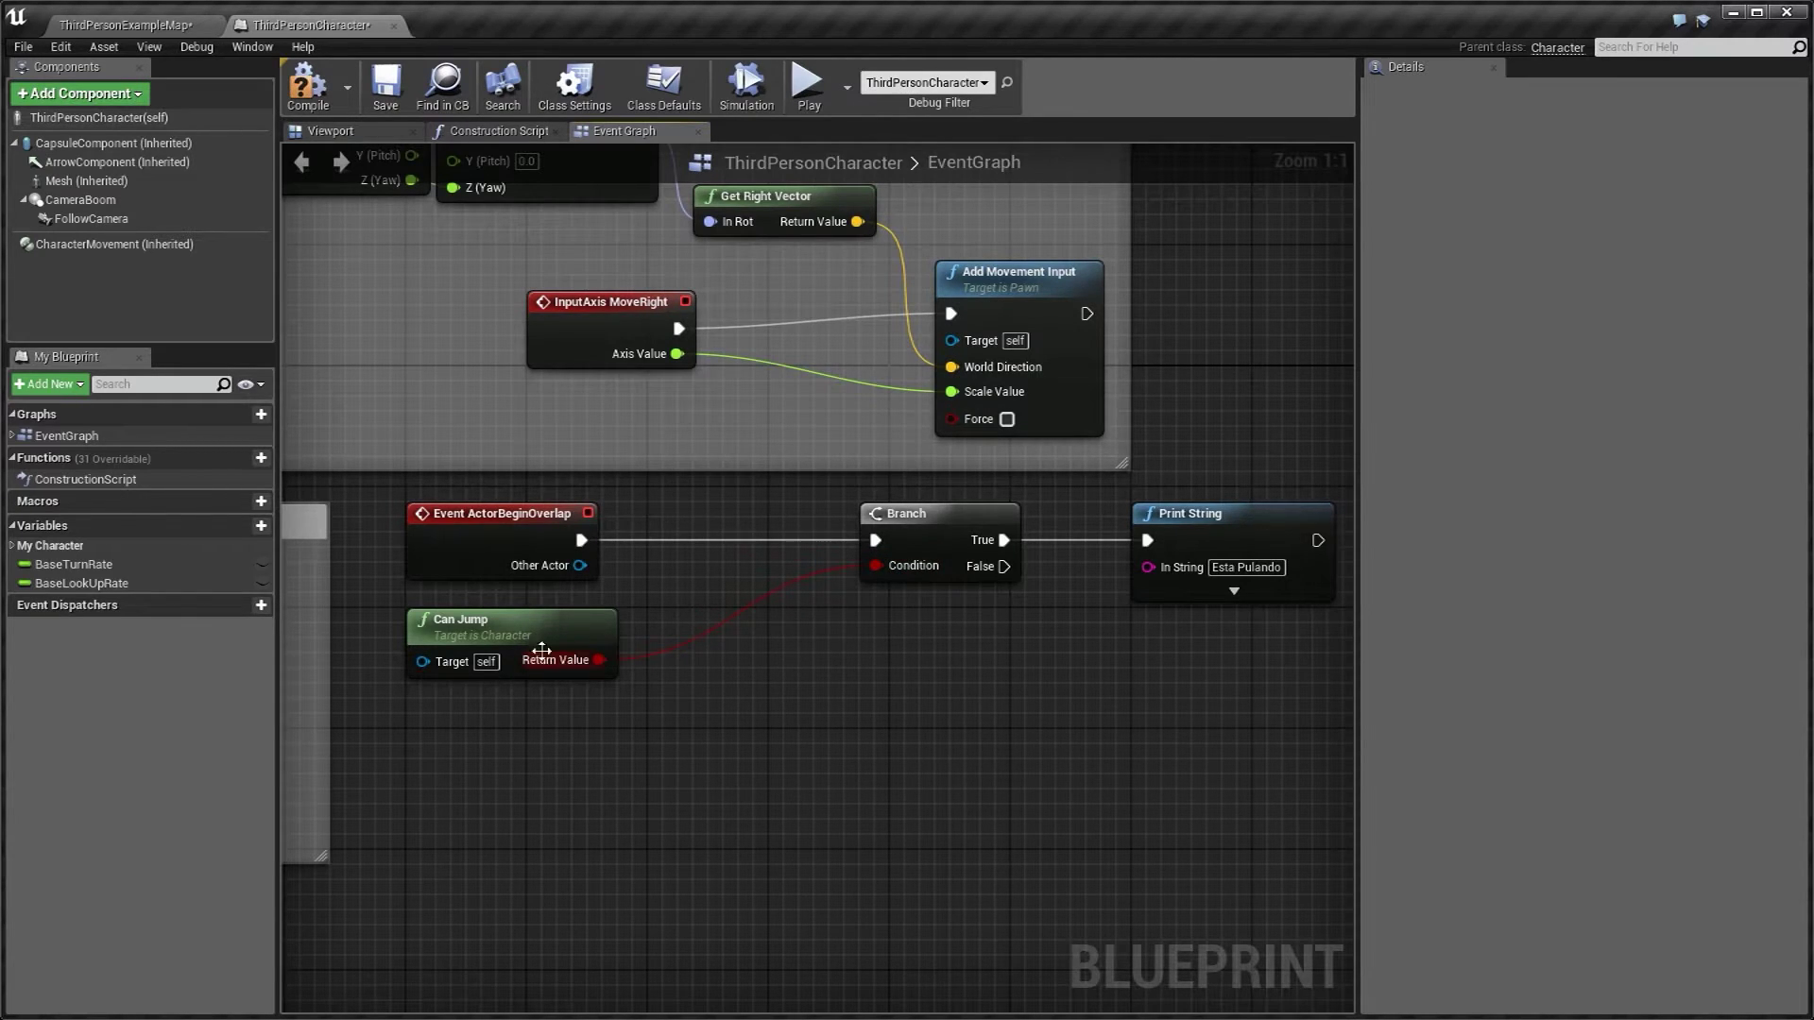
{"action": "left_click_drag", "start_coordinate": [552, 651], "coordinate": [765, 607]}
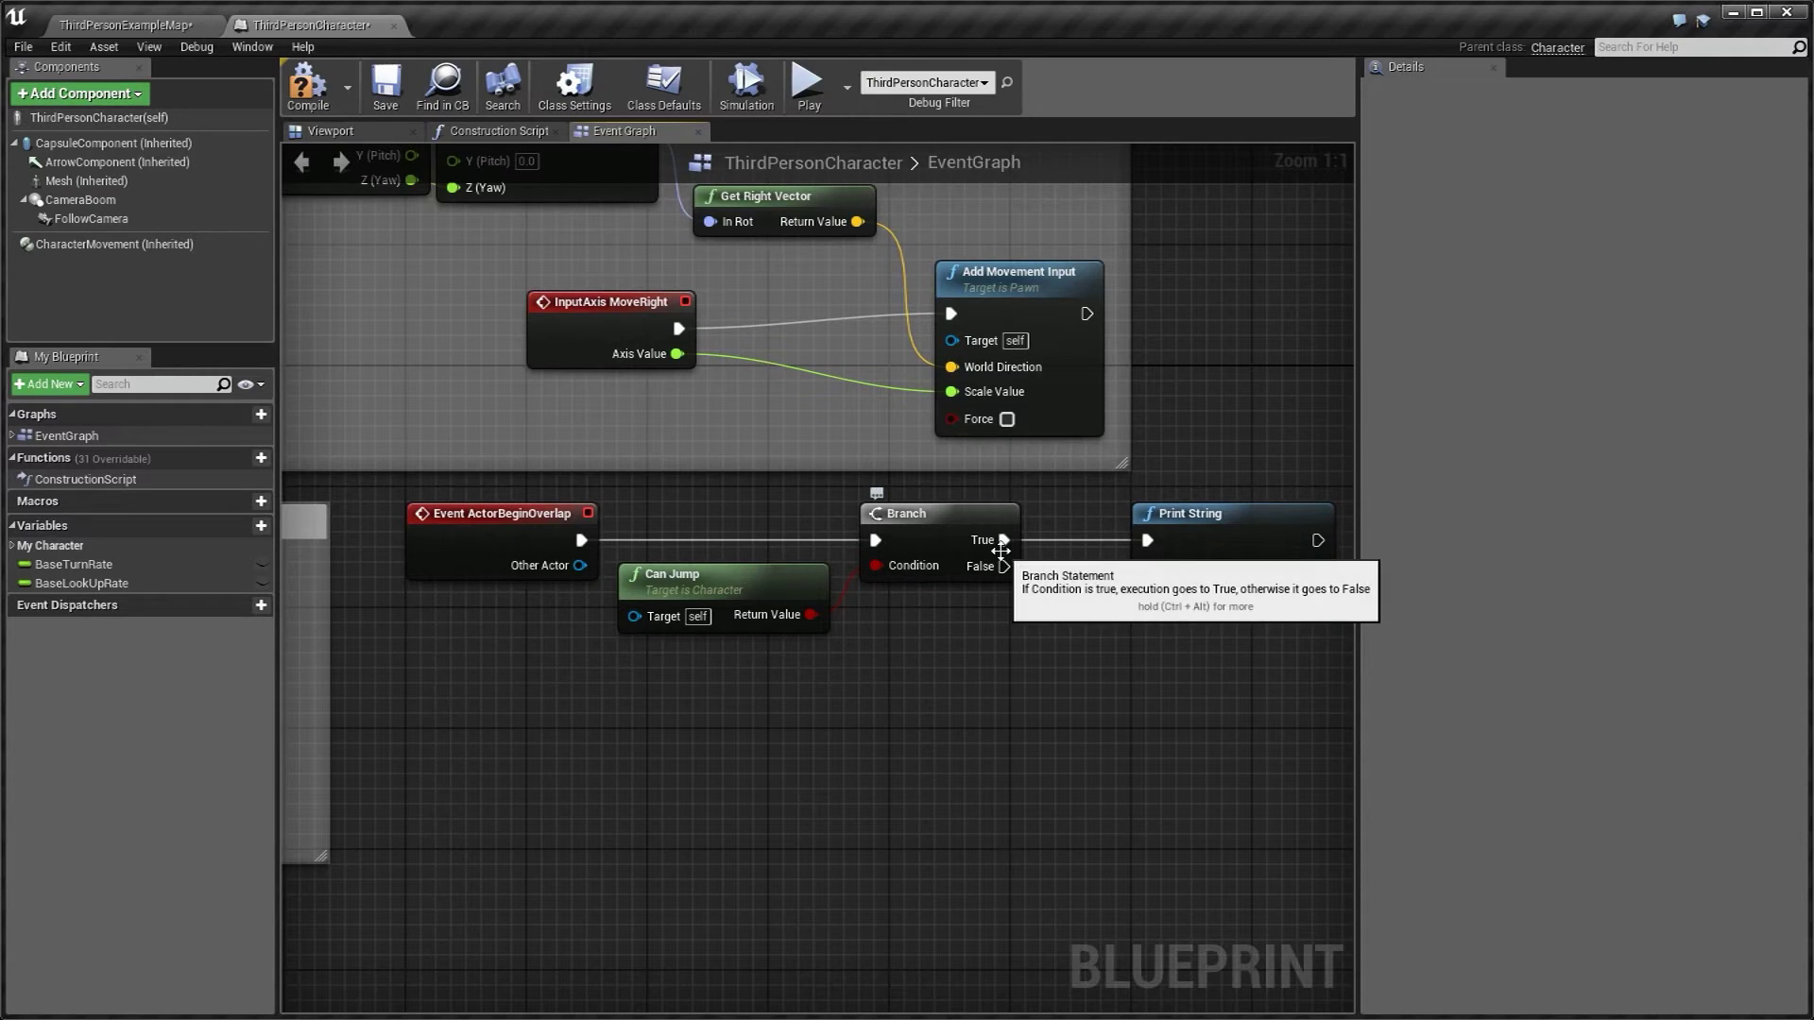
Move Print String from the Branch's True to its False output, compile, and return to the map.
{"action": "left_click", "coordinate": [1003, 540], "text": "alt"}
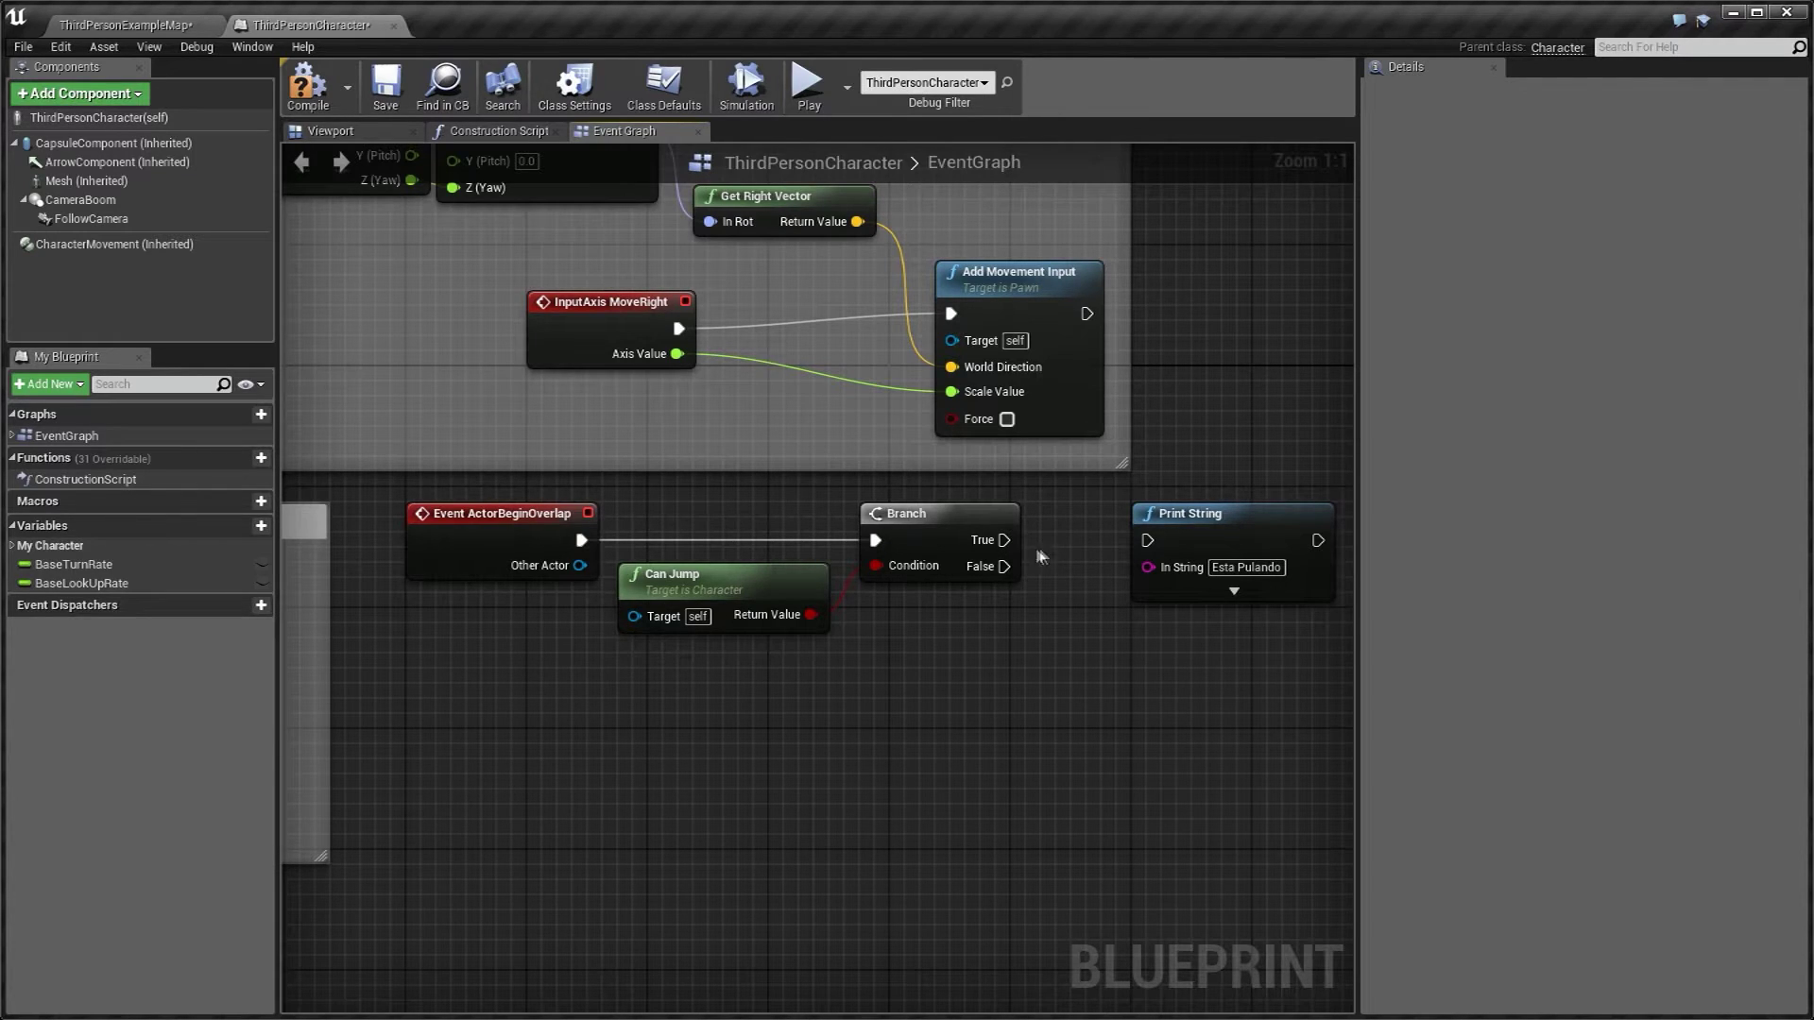
{"action": "left_click_drag", "start_coordinate": [1002, 569], "coordinate": [1147, 541]}
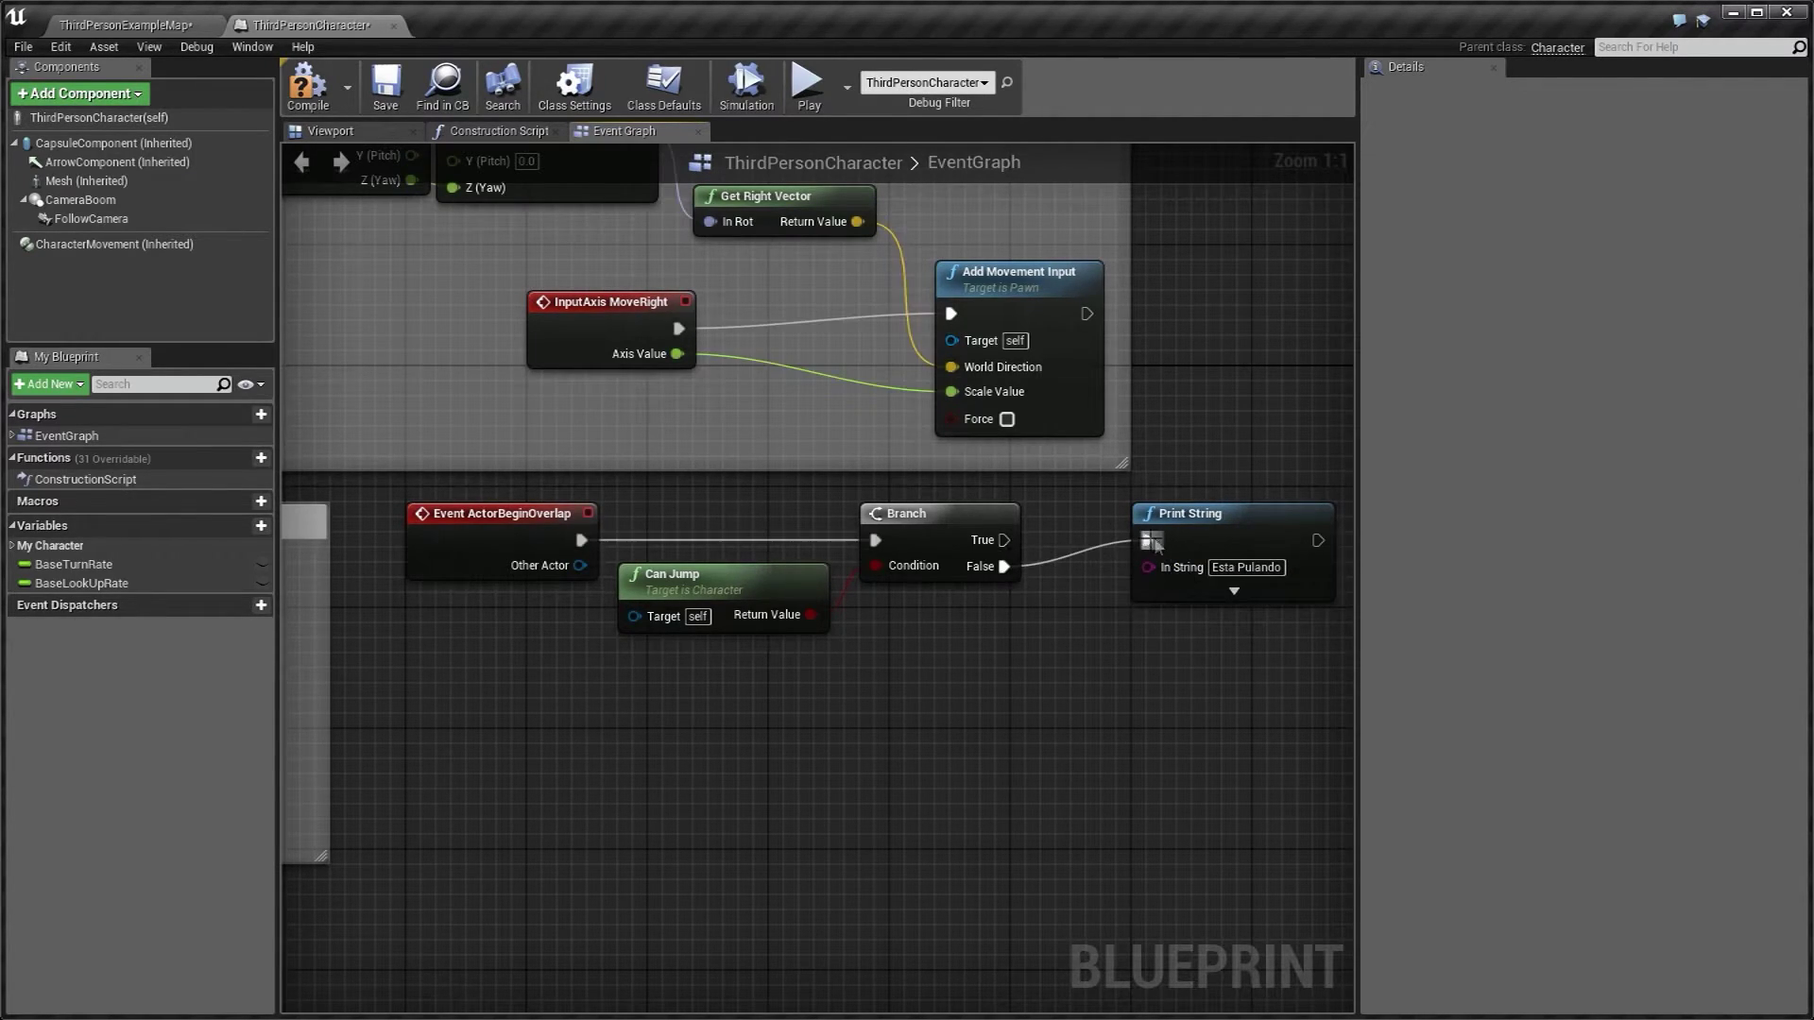
{"action": "left_click", "coordinate": [304, 89]}
{"action": "left_click", "coordinate": [132, 24]}
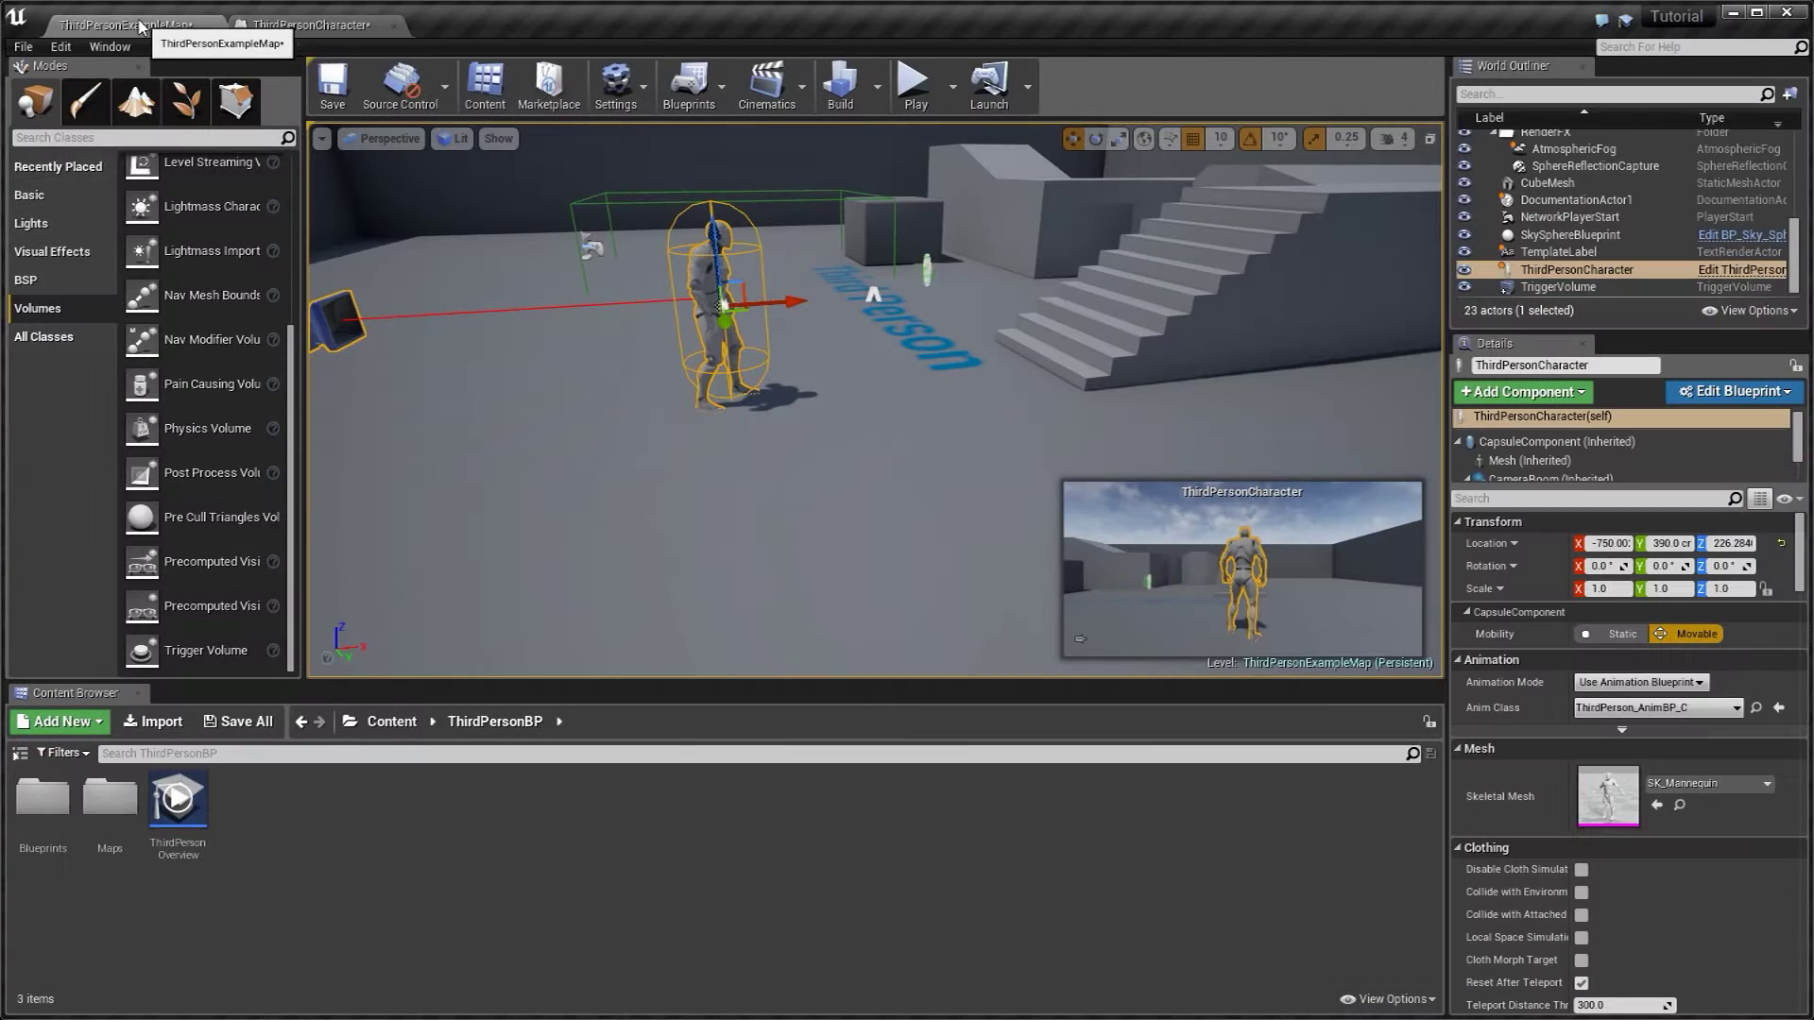
Play-test and jump to show 'Esta Pulando', then reopen the character's Event Graph.
{"action": "left_click", "coordinate": [914, 87]}
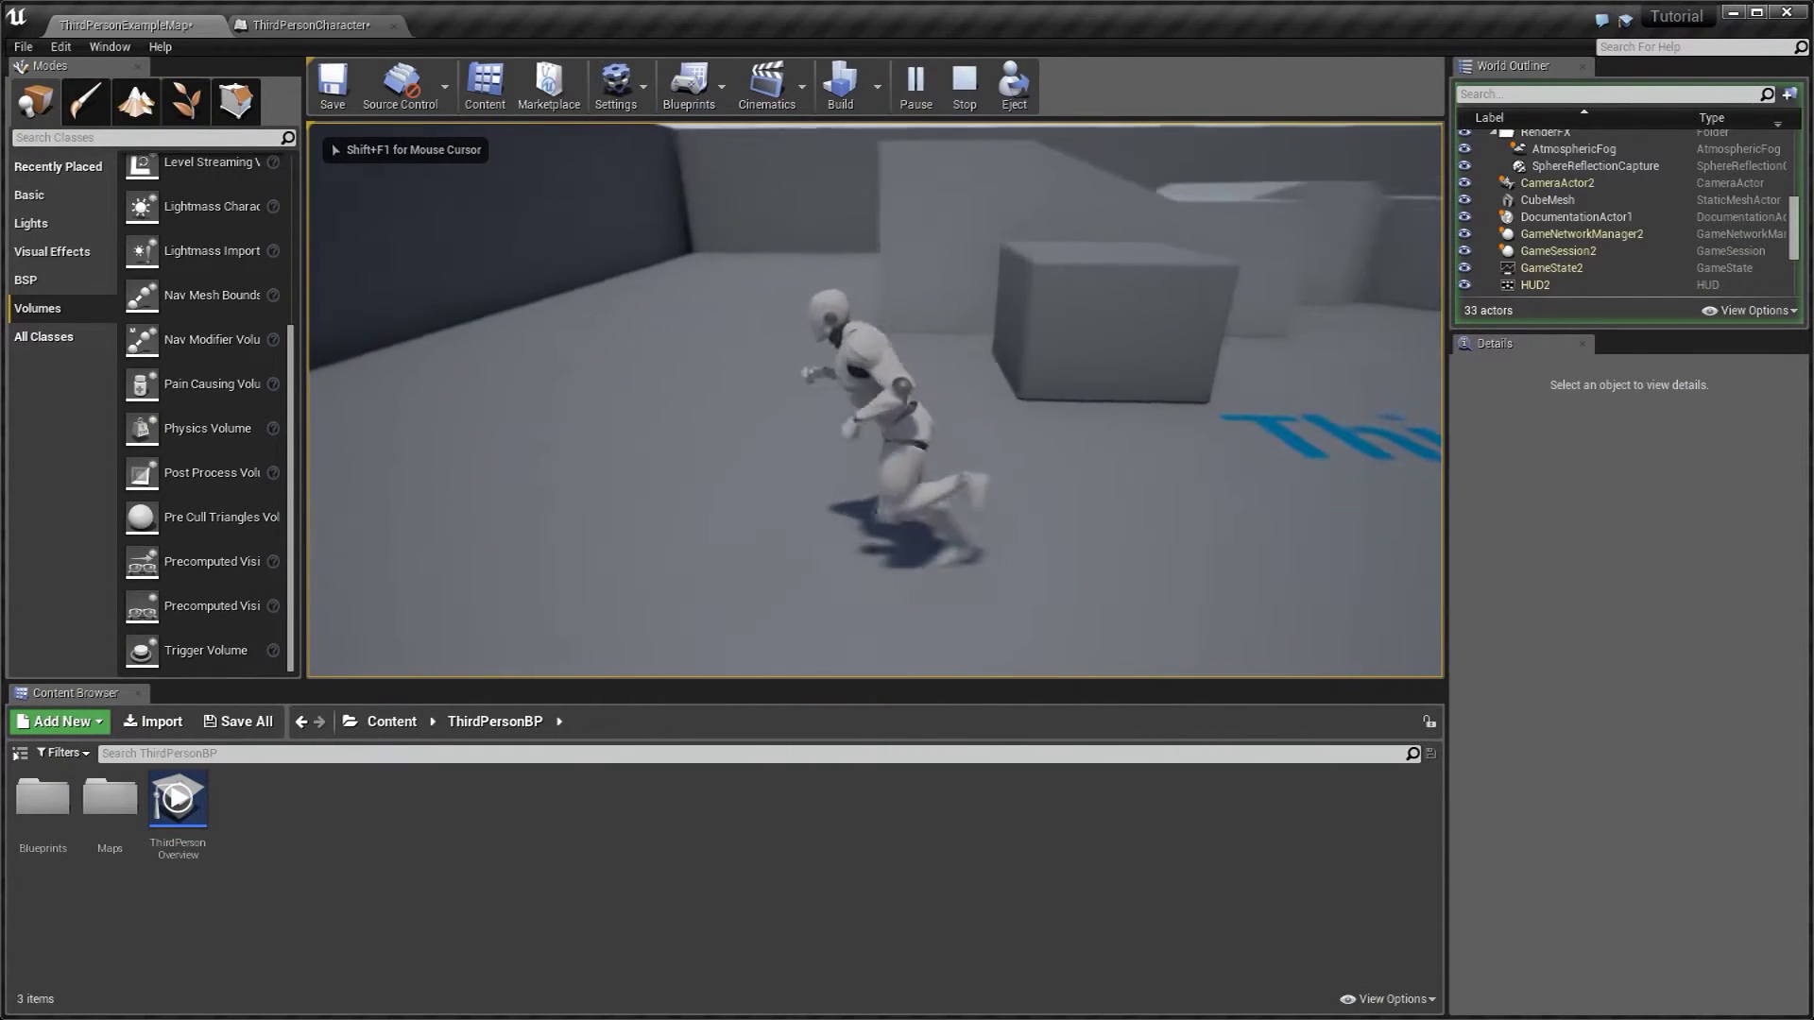
{"action": "key", "text": "space"}
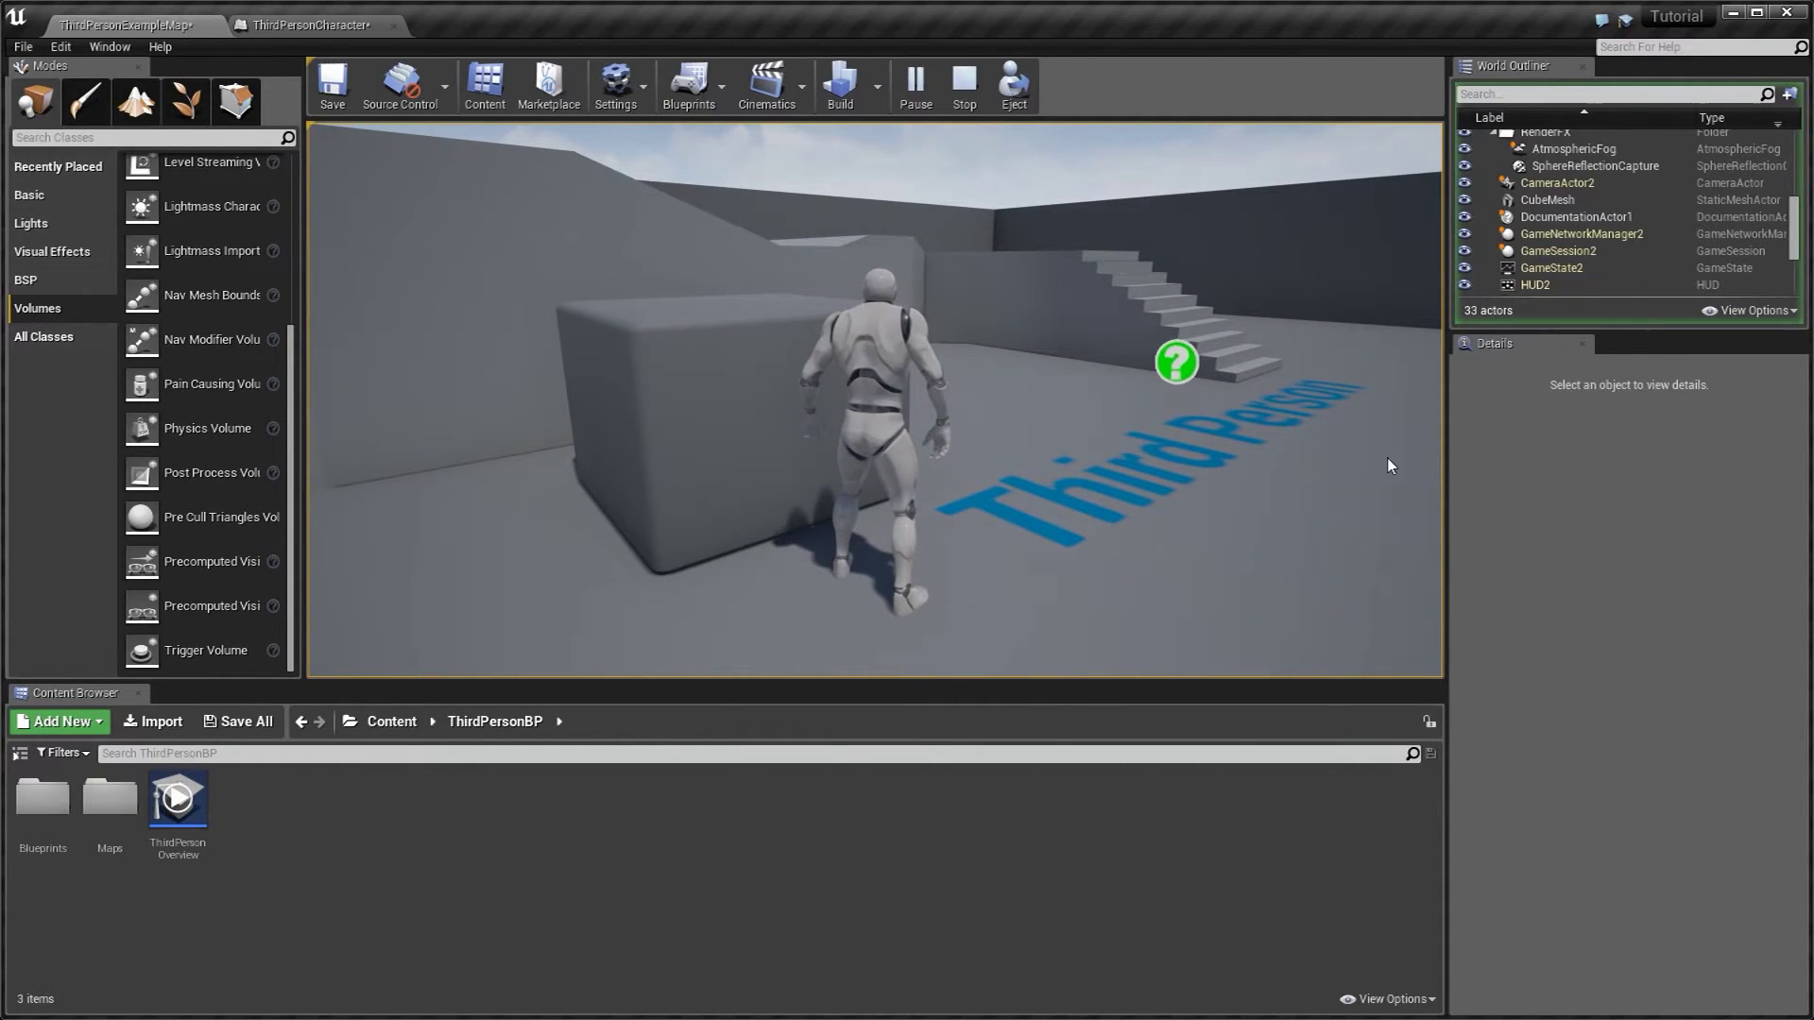
{"action": "key", "text": "Escape"}
{"action": "left_click", "coordinate": [321, 26]}
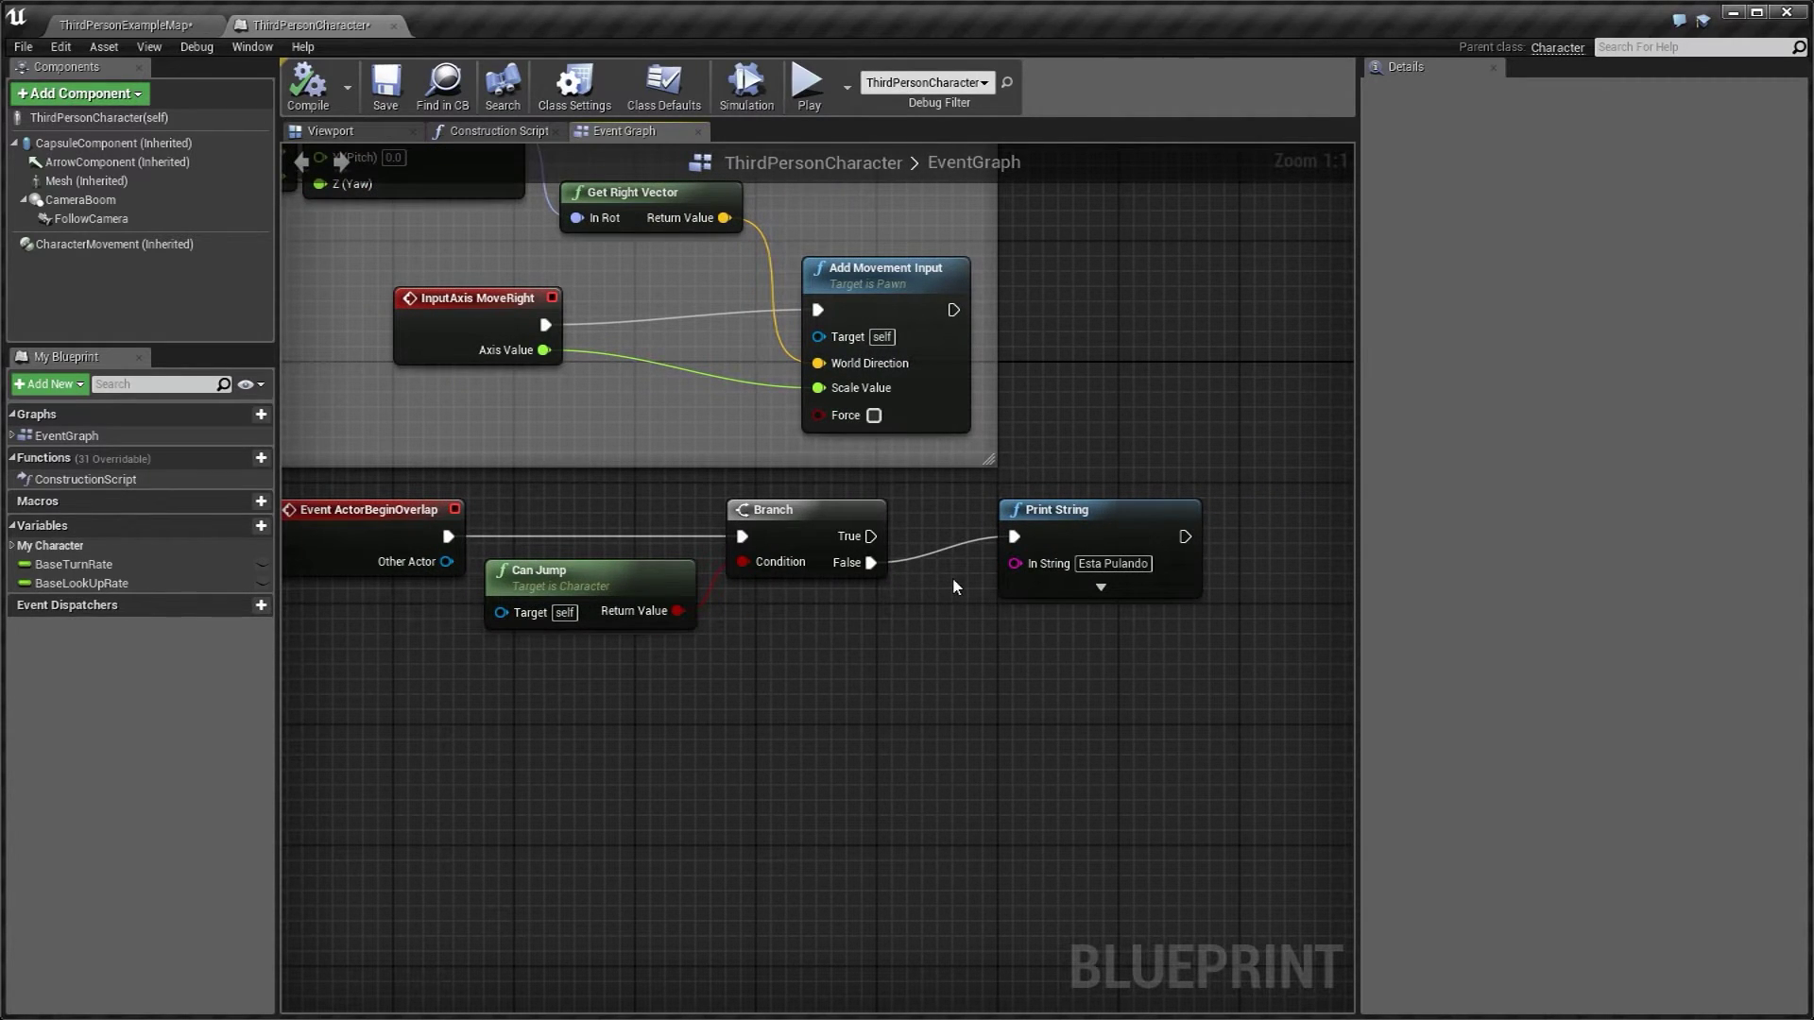
Break the False link and connect the Branch's True output to Print String.
{"action": "left_click", "coordinate": [871, 562], "text": "alt"}
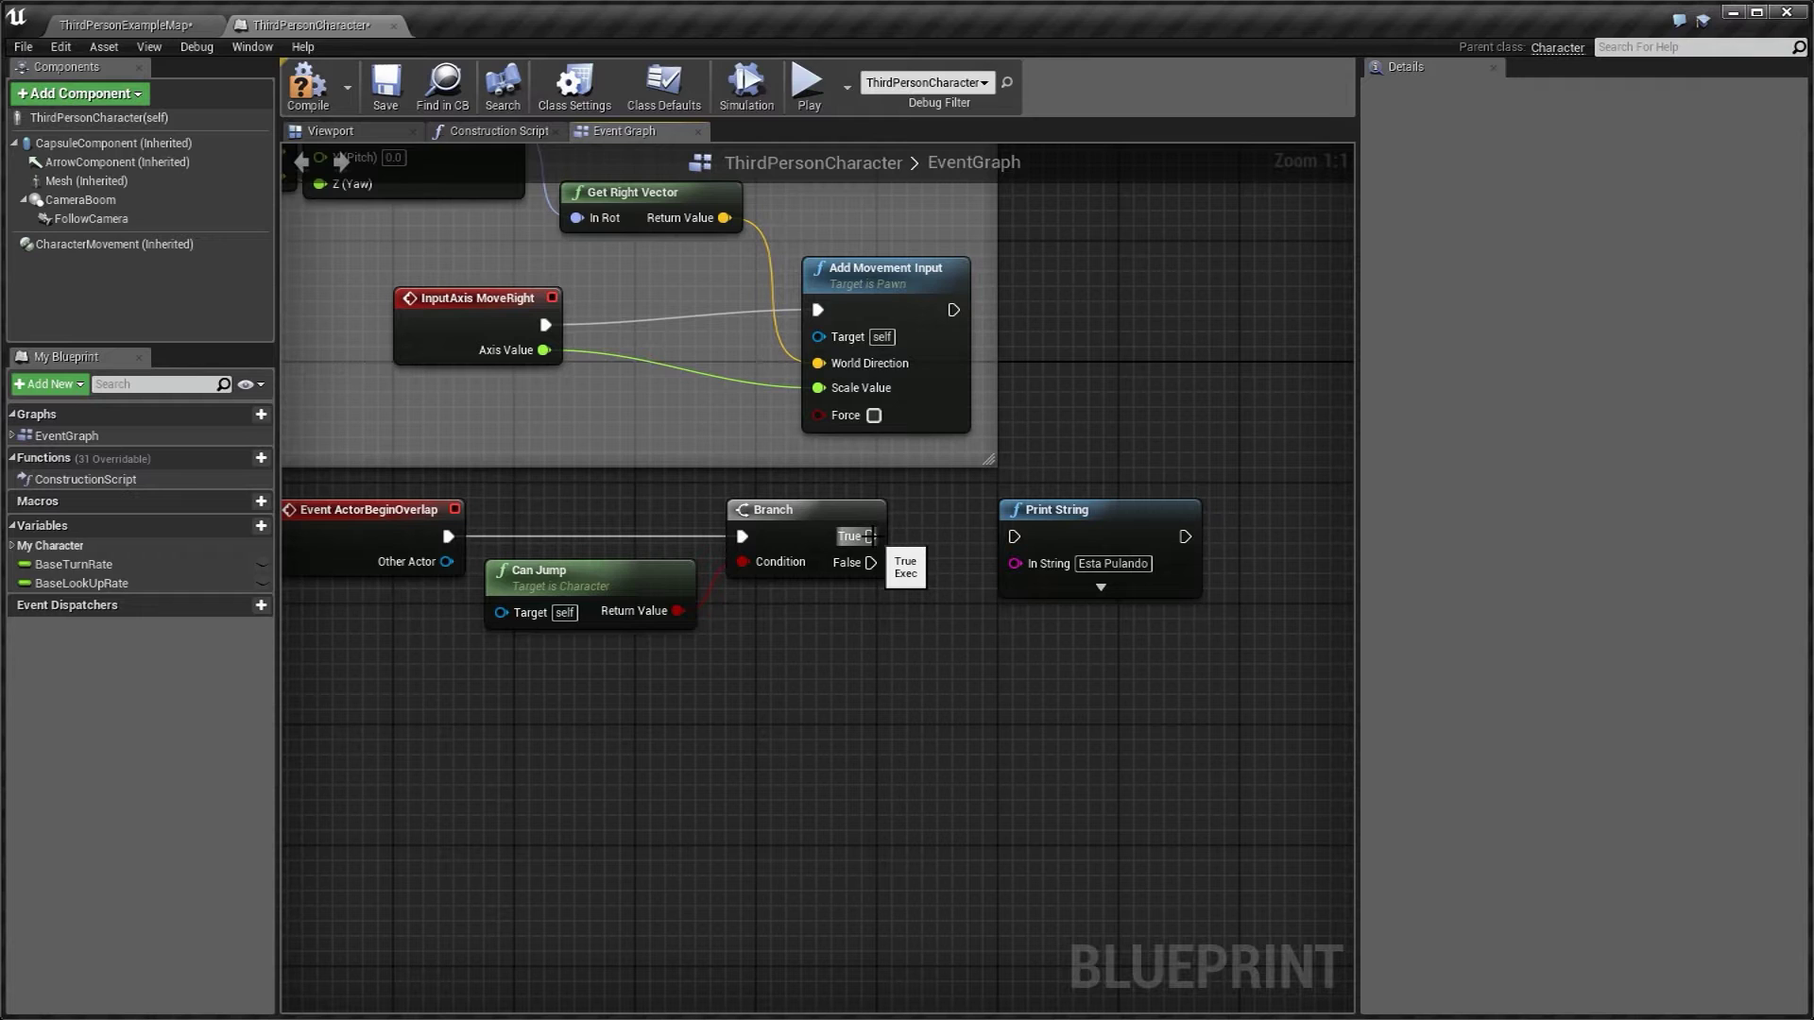
{"action": "left_click_drag", "start_coordinate": [870, 535], "coordinate": [1013, 536]}
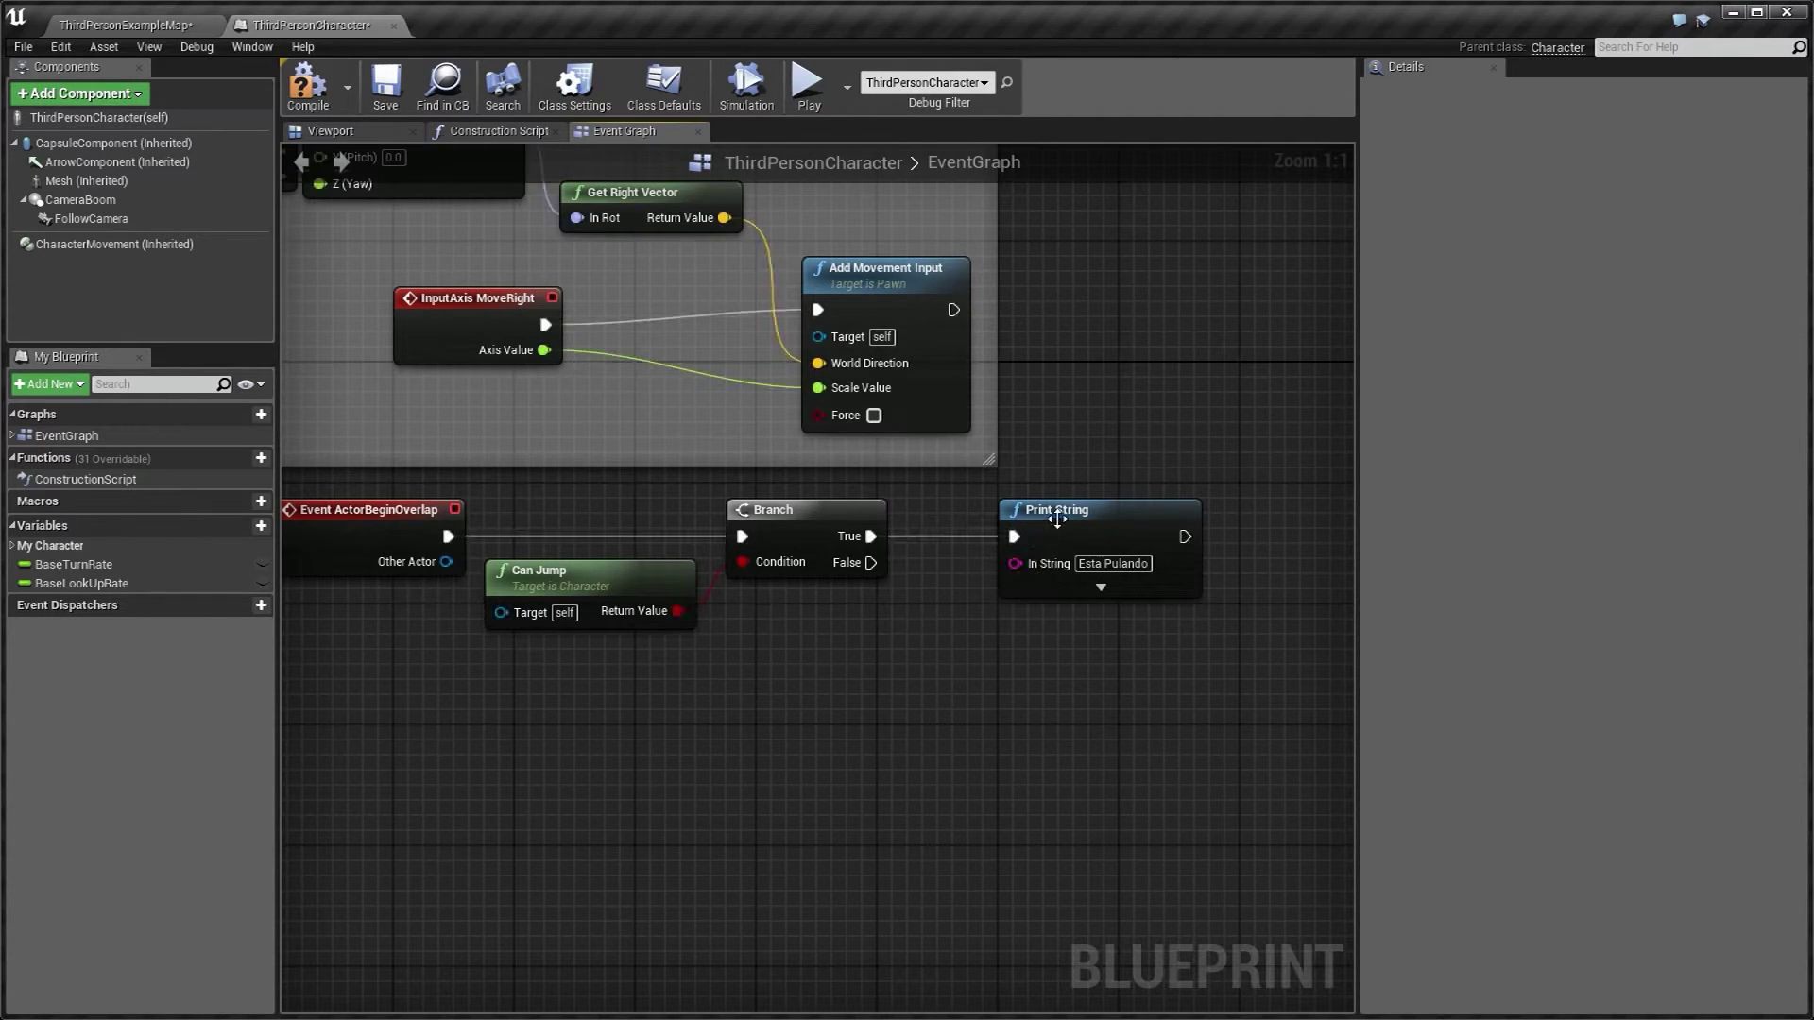
{"action": "left_click_drag", "start_coordinate": [841, 526], "coordinate": [916, 525]}
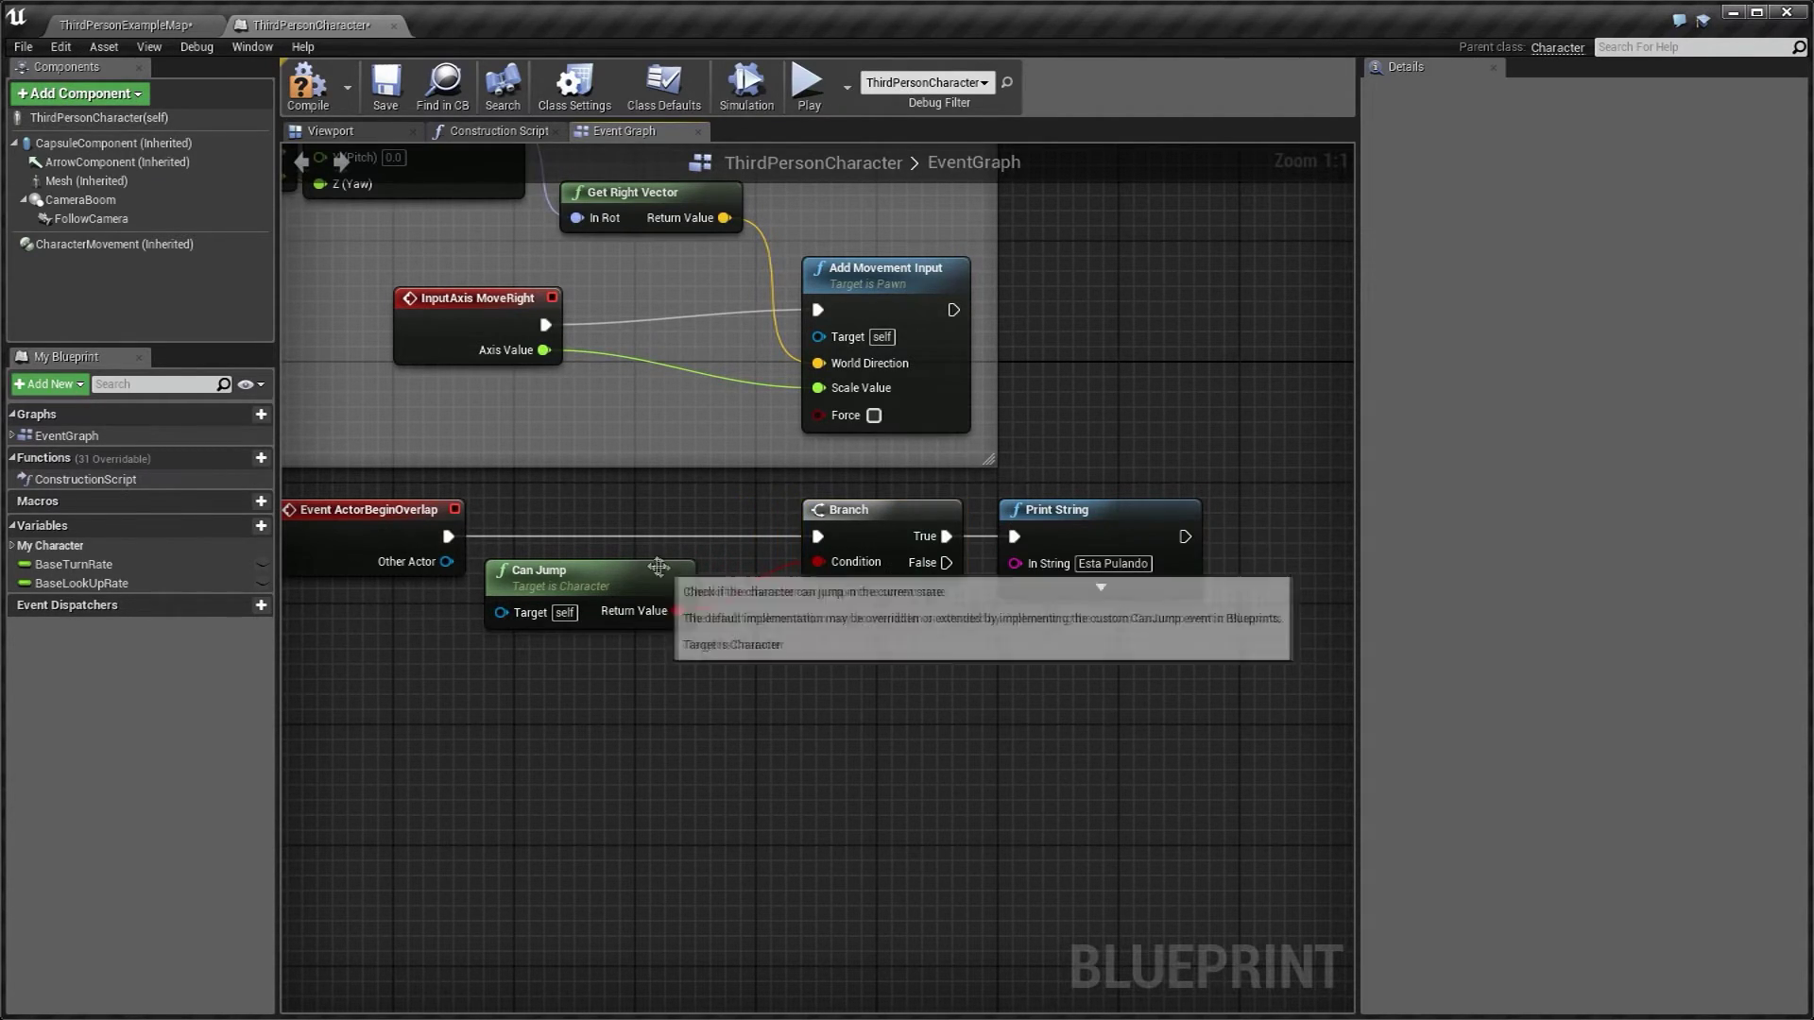
Reposition the Can Jump node down and left, below the overlap event.
{"action": "left_click_drag", "start_coordinate": [538, 569], "coordinate": [448, 645]}
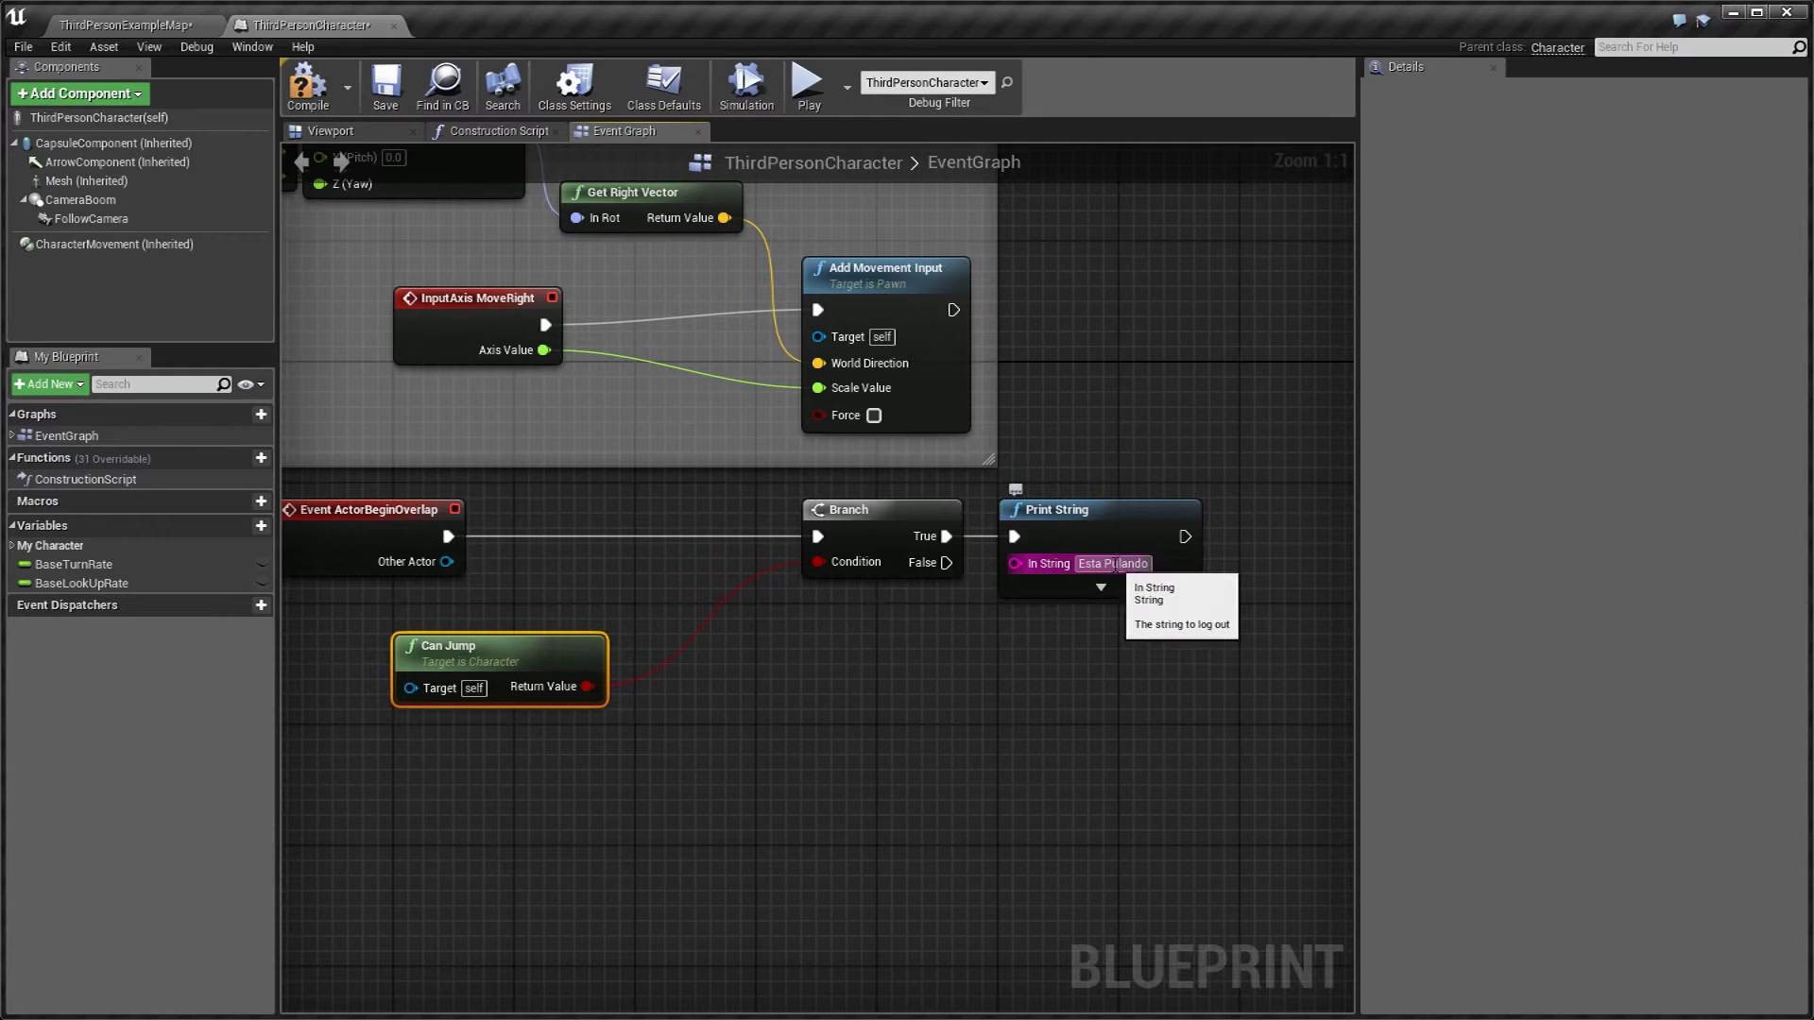
{"action": "left_click", "coordinate": [777, 688]}
{"action": "left_click_drag", "start_coordinate": [469, 648], "coordinate": [409, 641]}
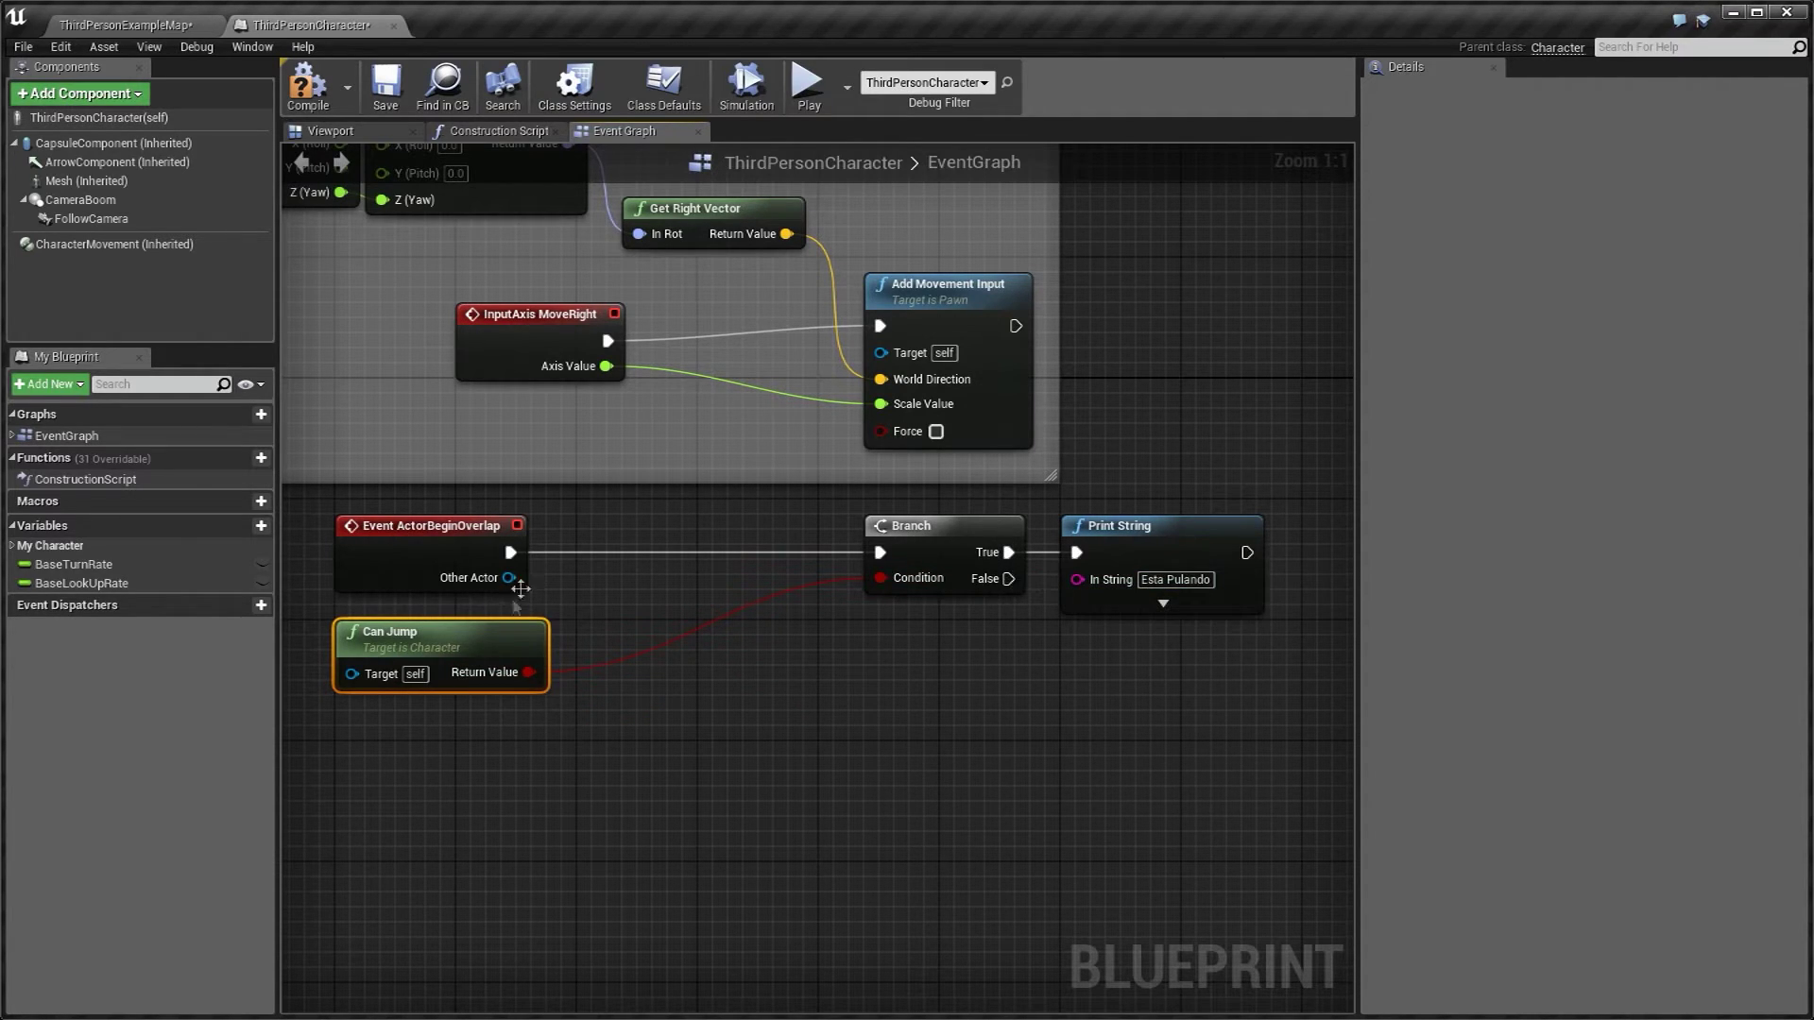
Insert a NOT Boolean between Can Jump and the Branch Condition, then compile.
{"action": "left_click_drag", "start_coordinate": [531, 676], "coordinate": [650, 677]}
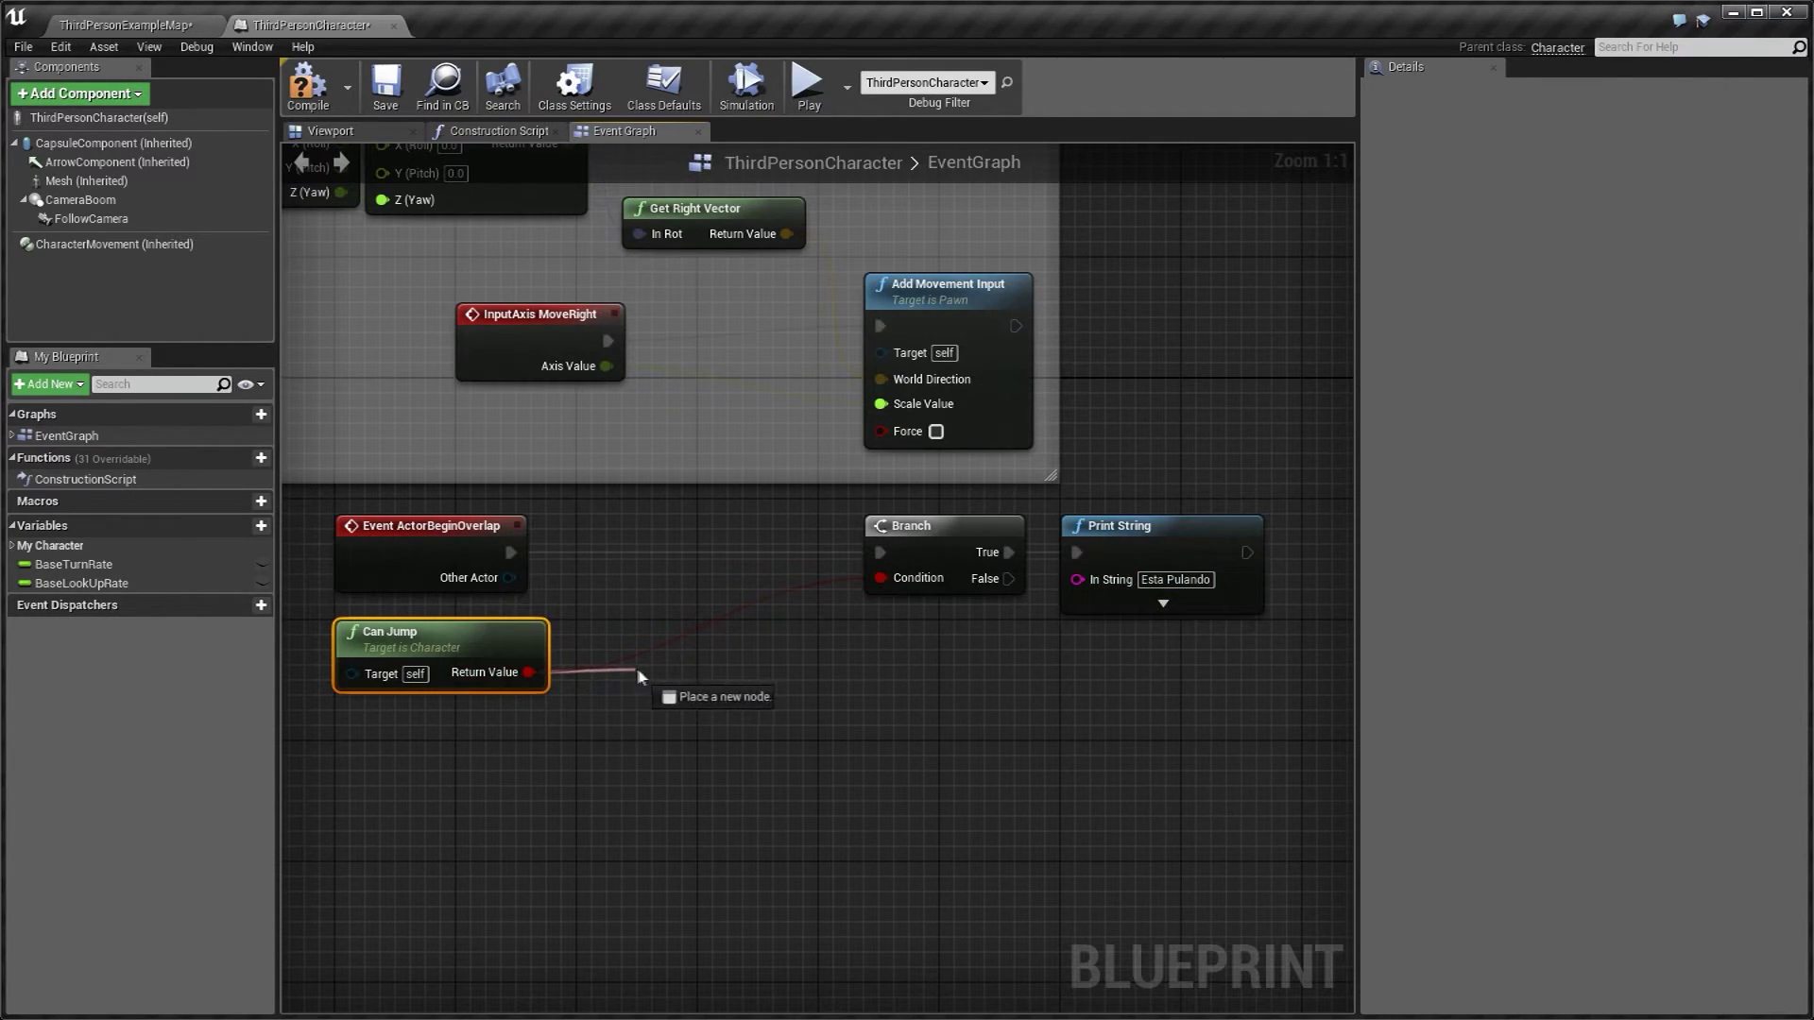
{"action": "type", "text": "not"}
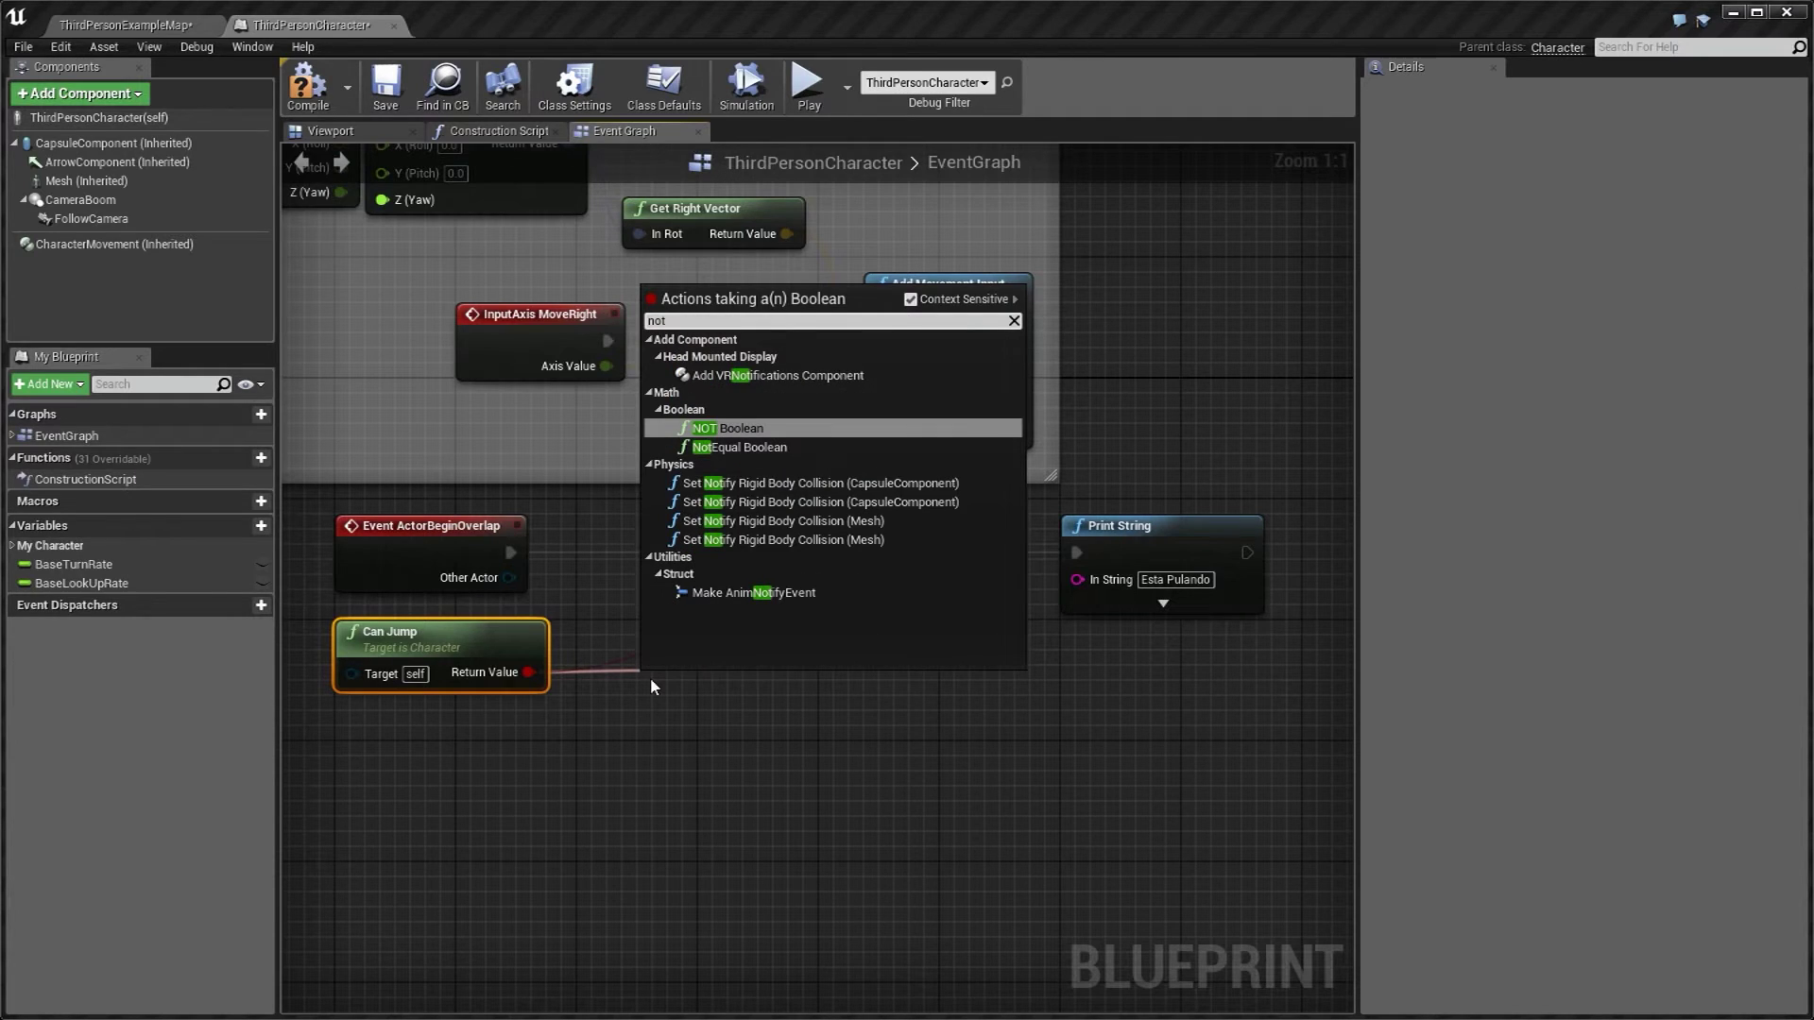
{"action": "left_click", "coordinate": [736, 436]}
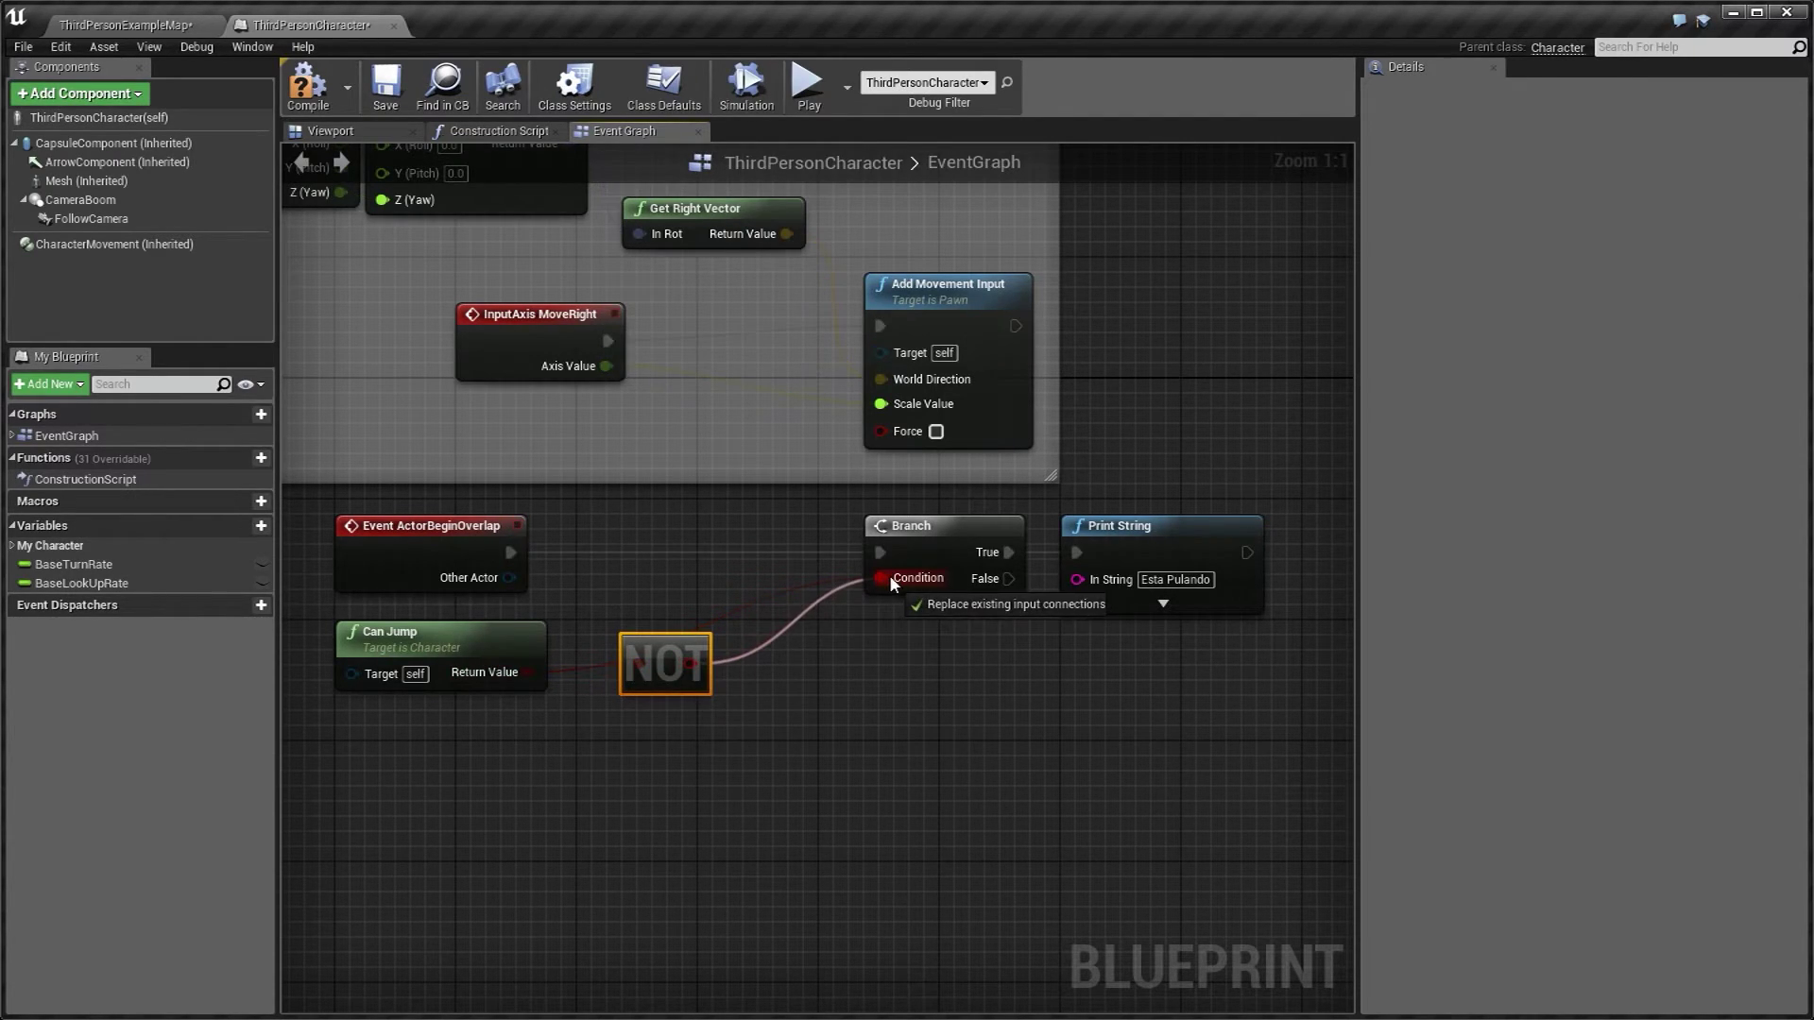
{"action": "left_click_drag", "start_coordinate": [691, 664], "coordinate": [880, 578]}
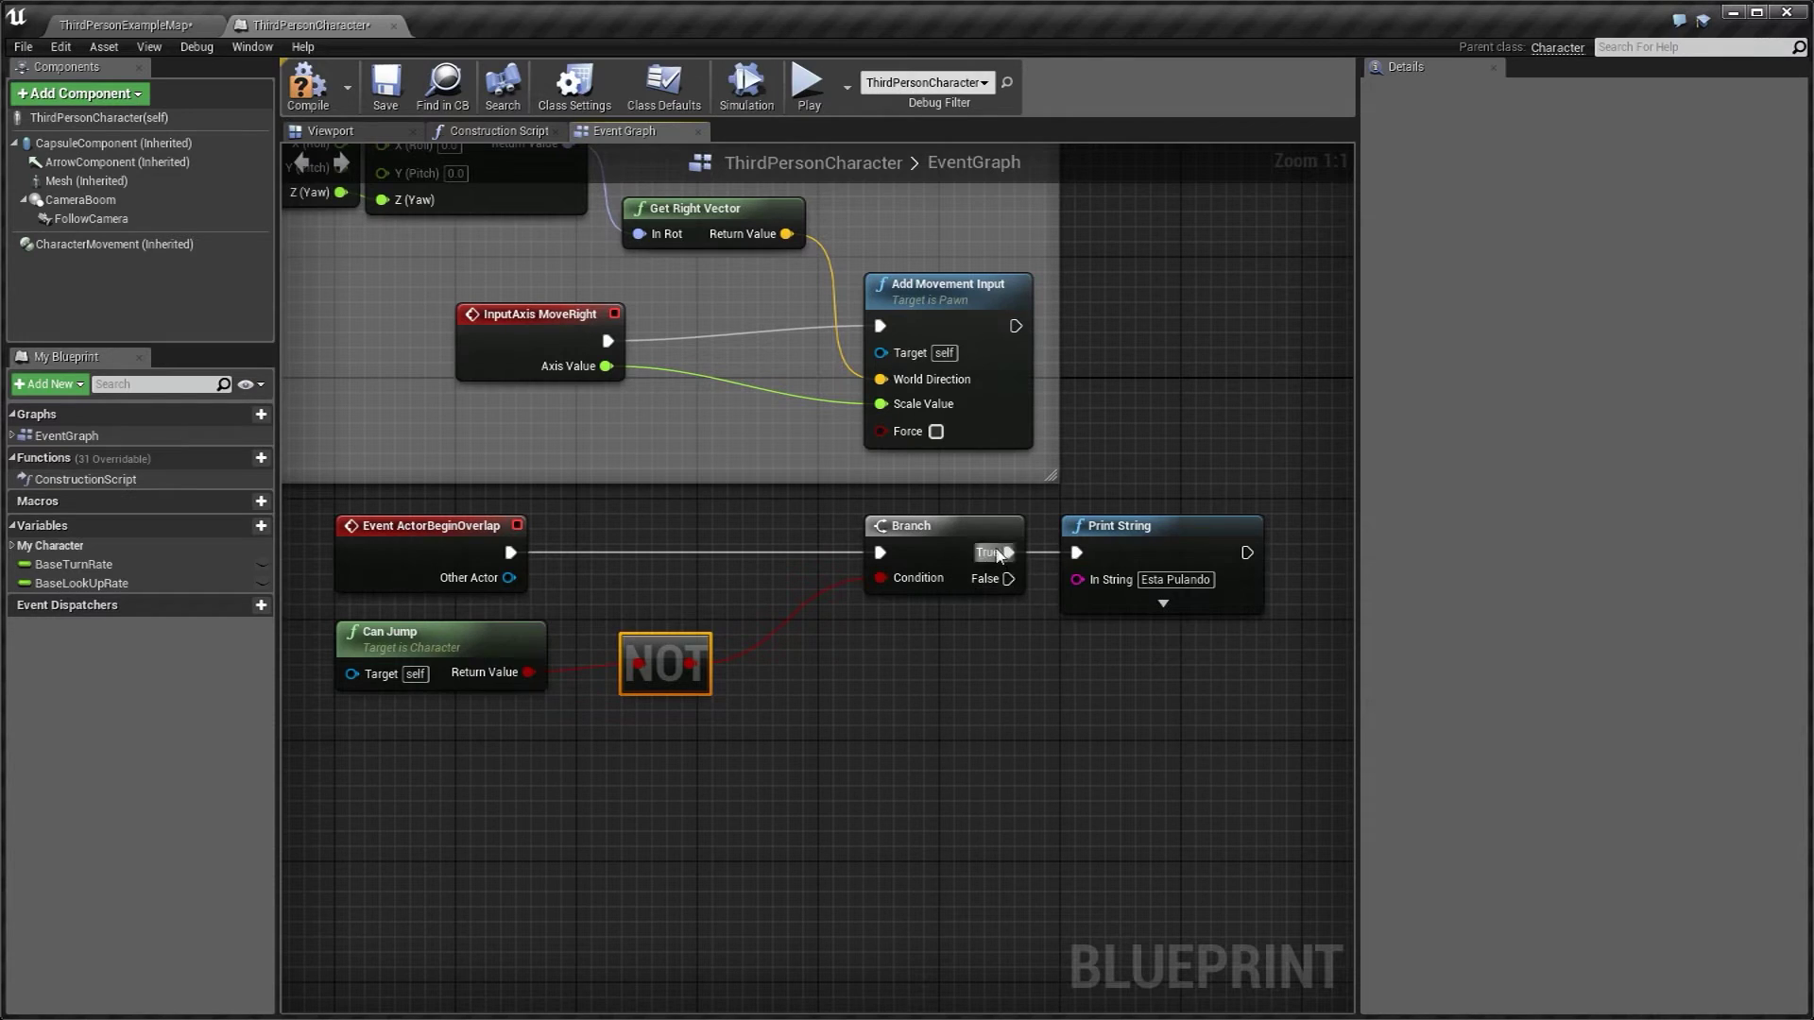
{"action": "left_click", "coordinate": [847, 656]}
{"action": "left_click", "coordinate": [307, 83]}
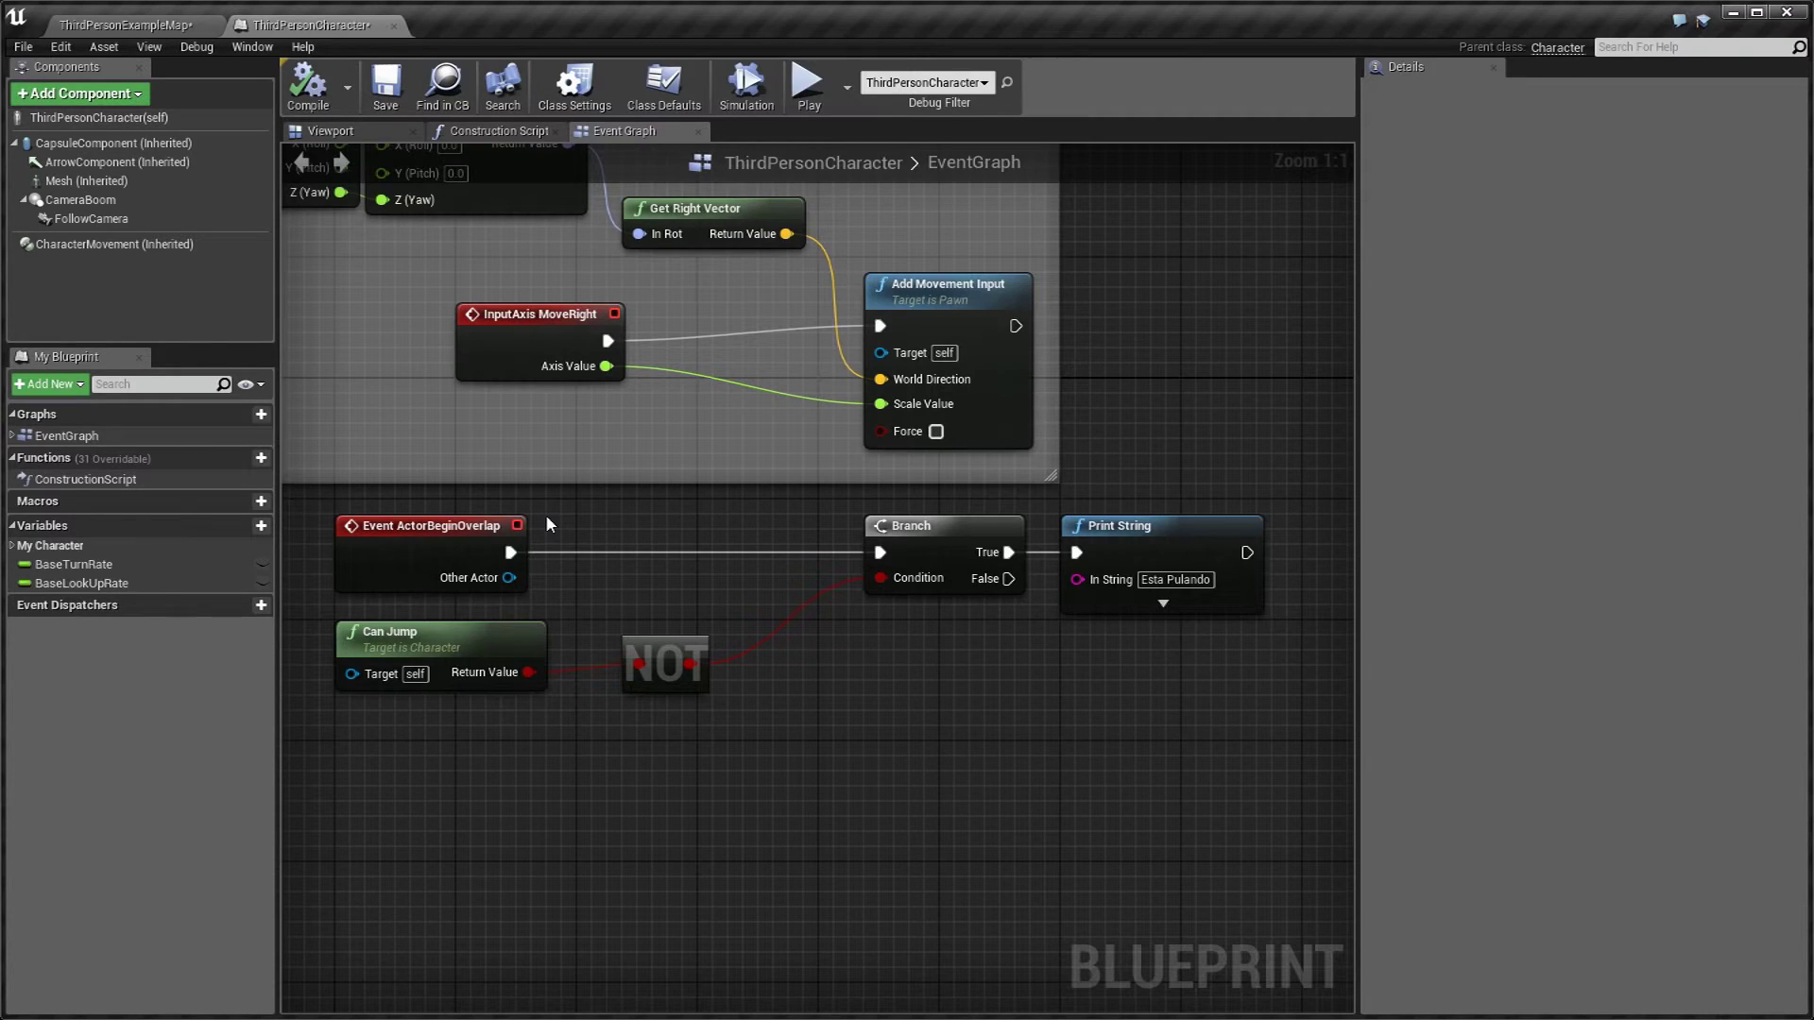
Review the overlap event and Branch nodes, then return to ThirdPersonExampleMap.
{"action": "left_click_drag", "start_coordinate": [316, 505], "coordinate": [591, 597]}
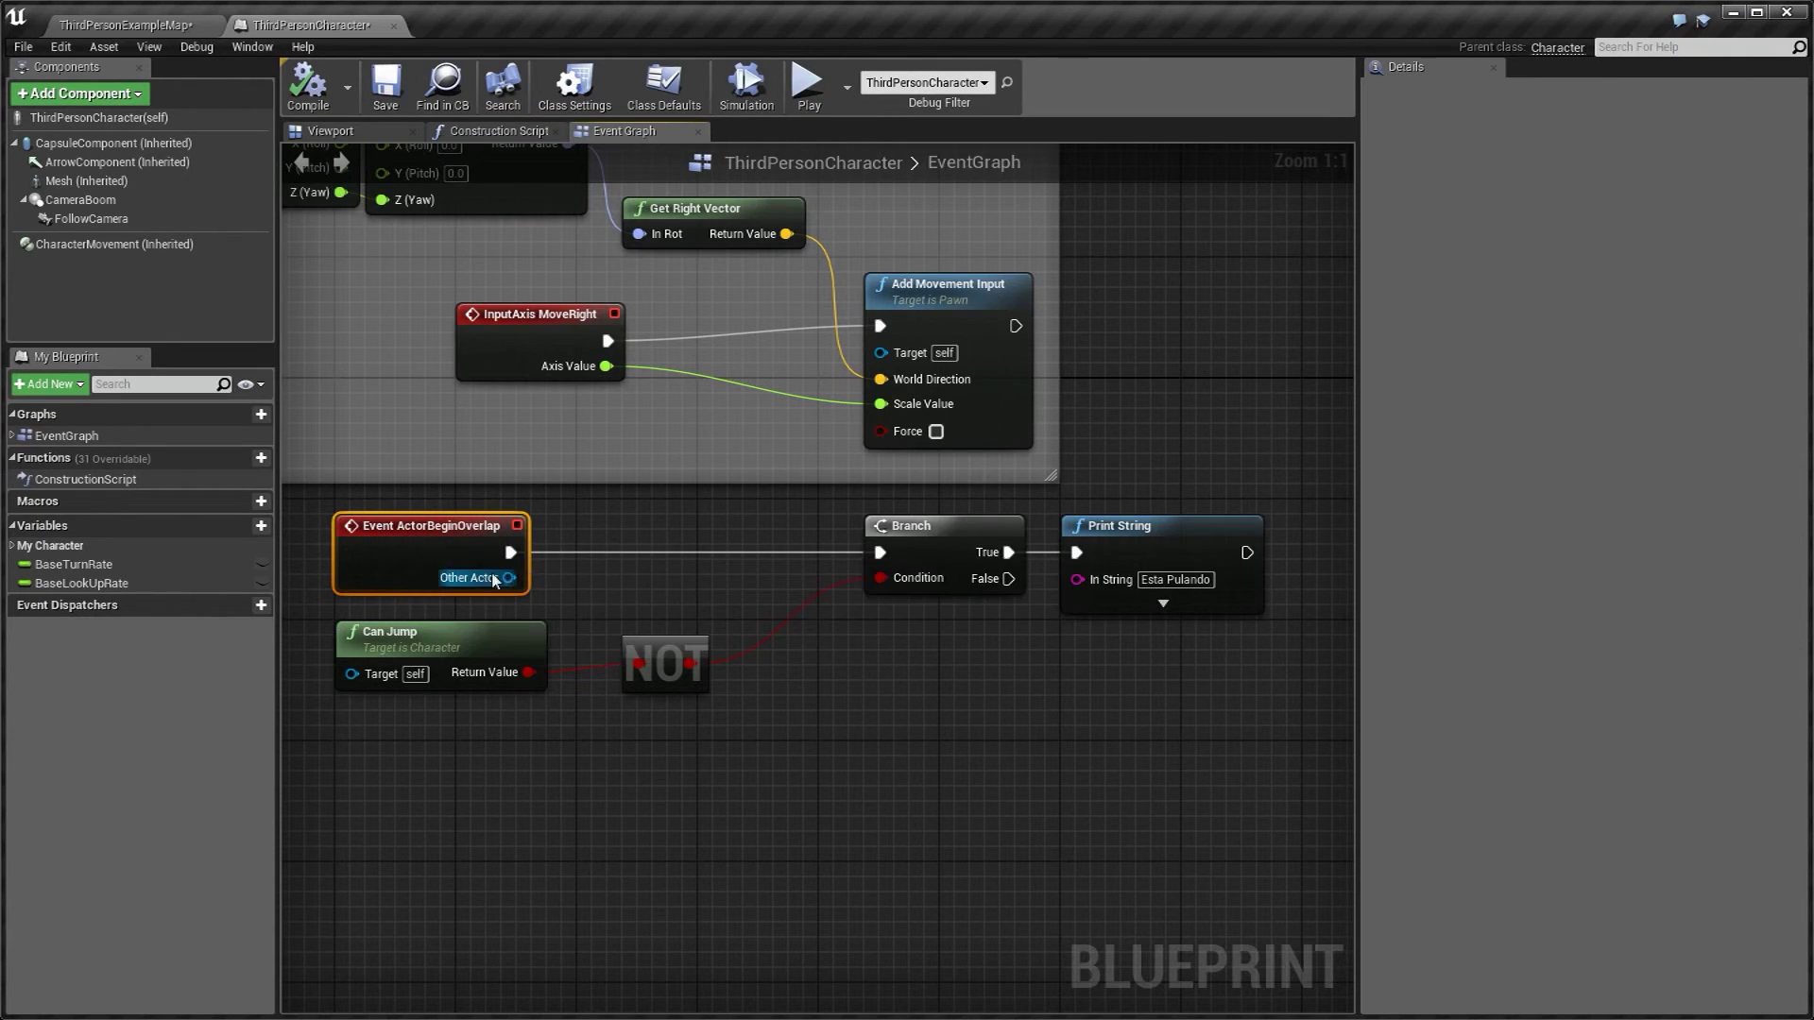
{"action": "left_click", "coordinate": [920, 554]}
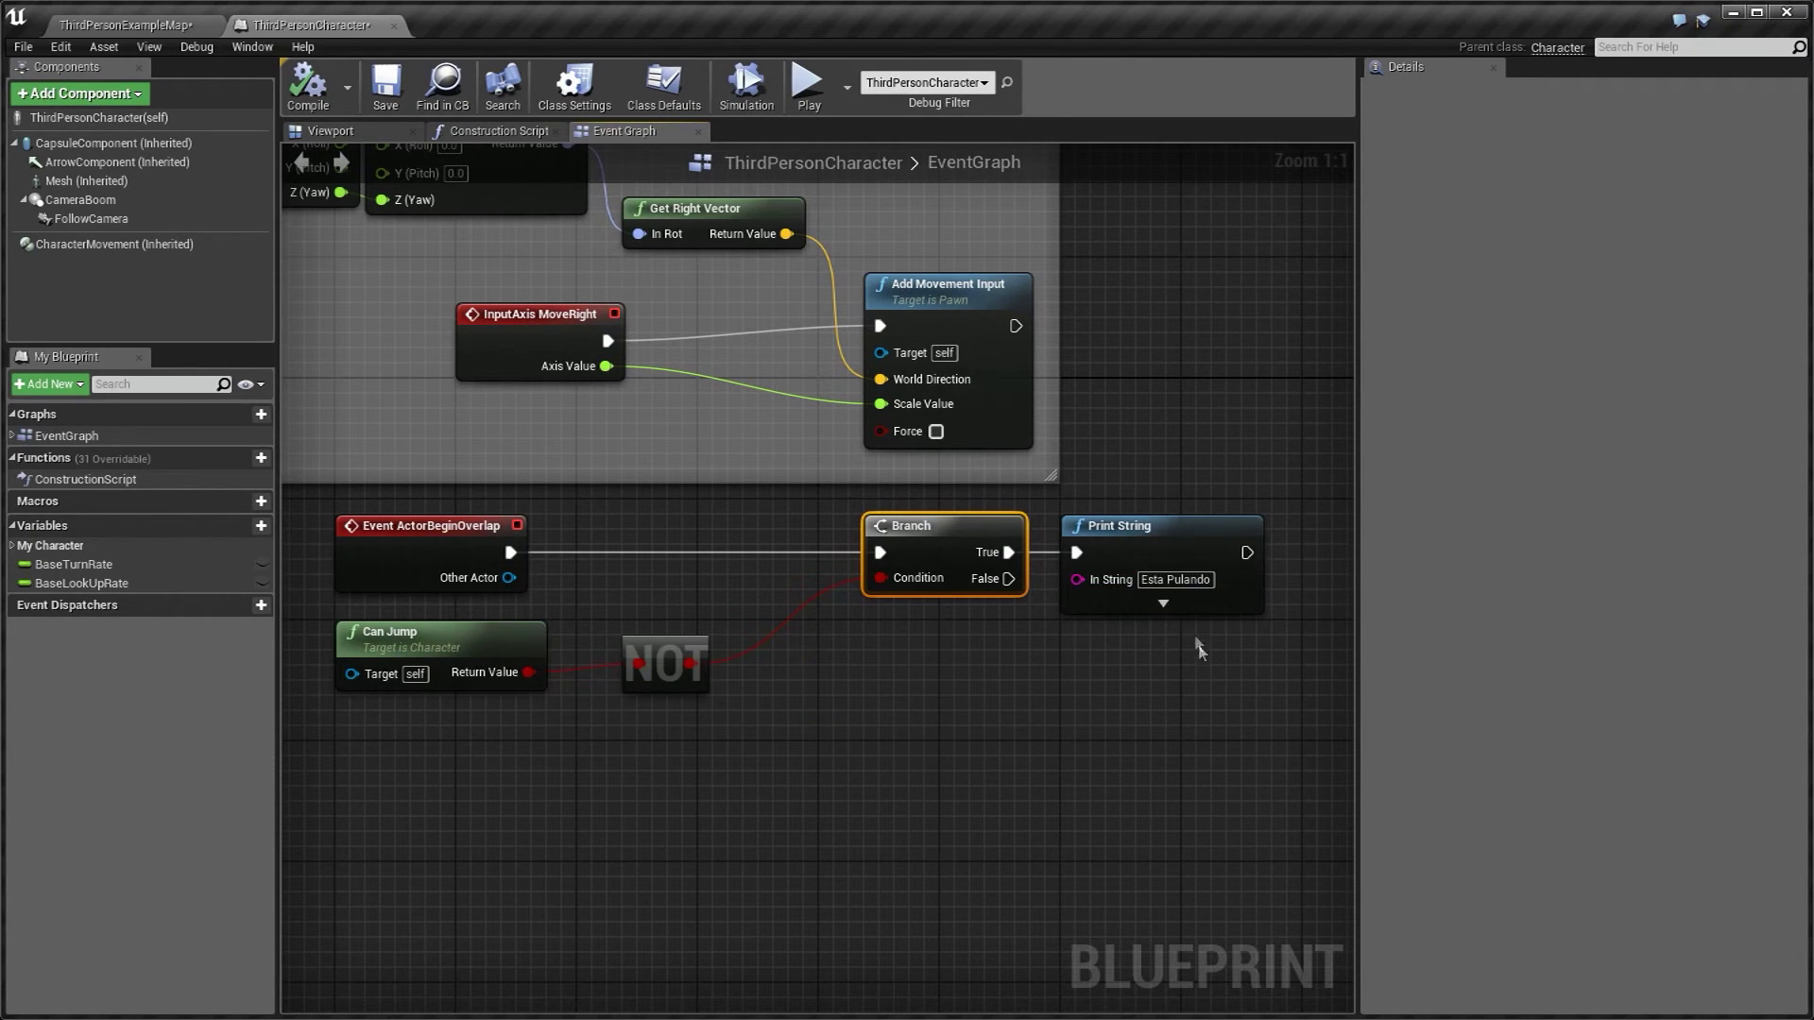
{"action": "left_click", "coordinate": [1191, 704]}
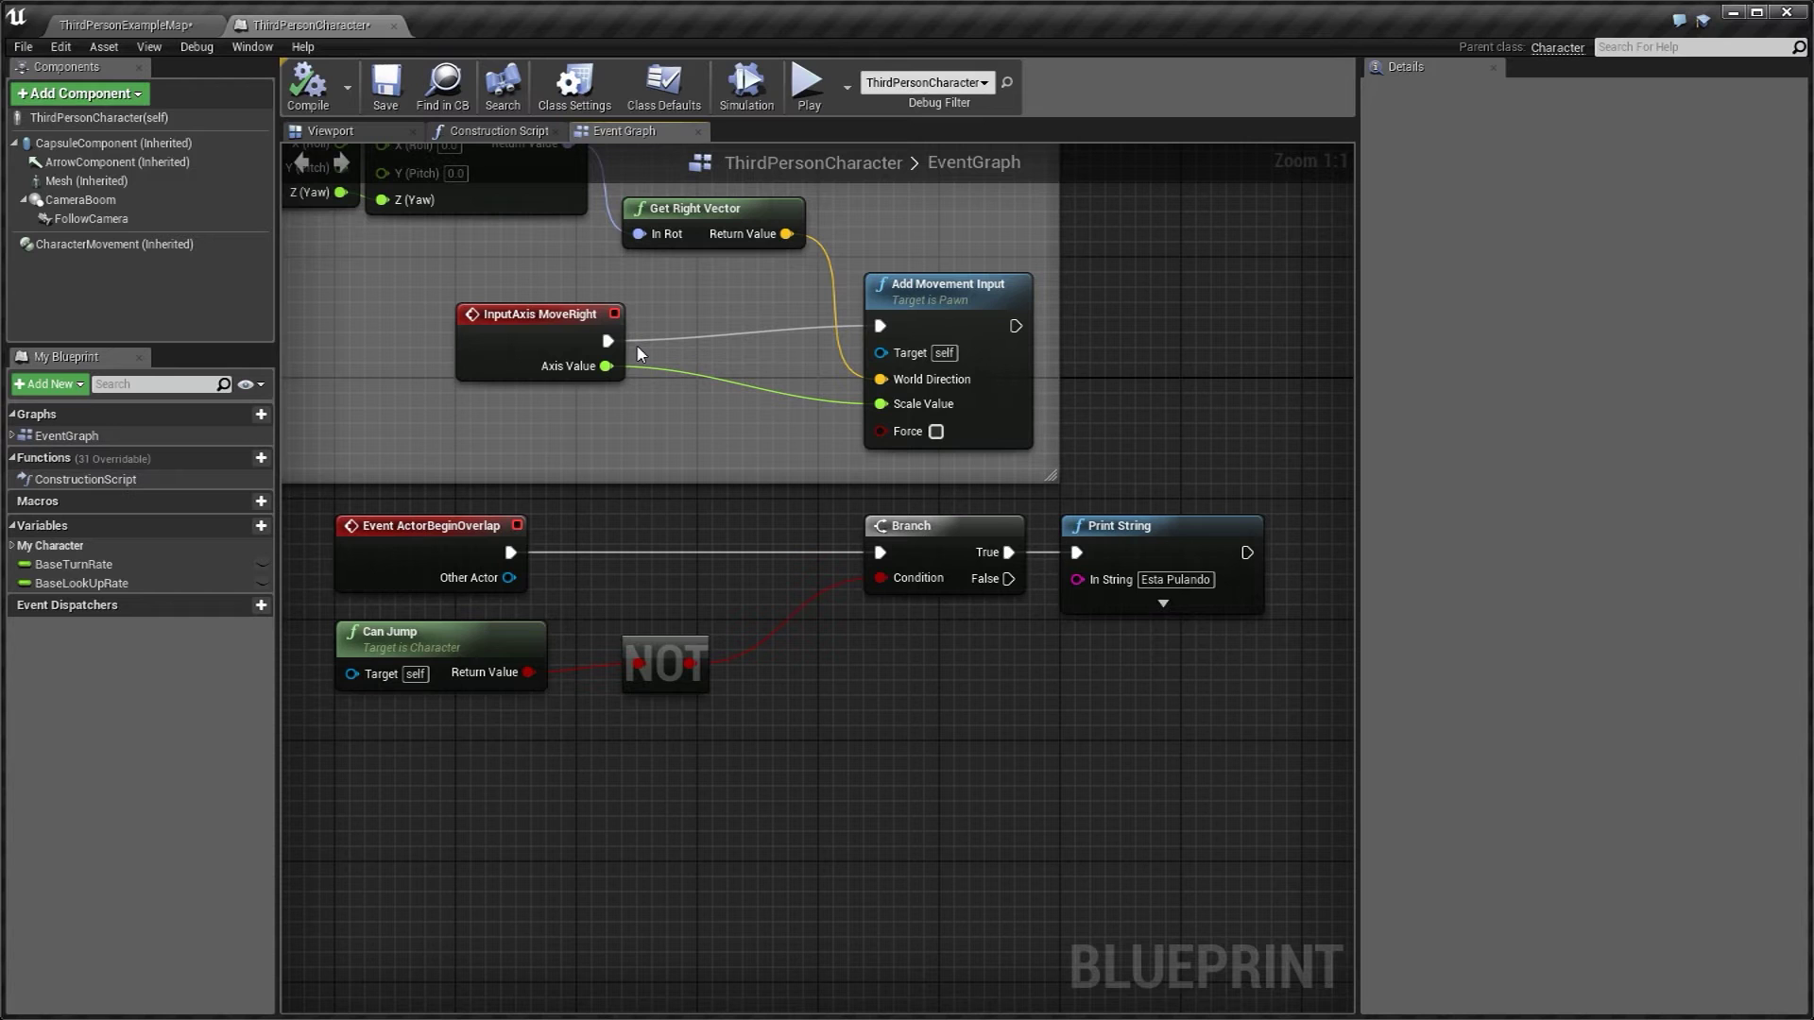
{"action": "left_click", "coordinate": [163, 24]}
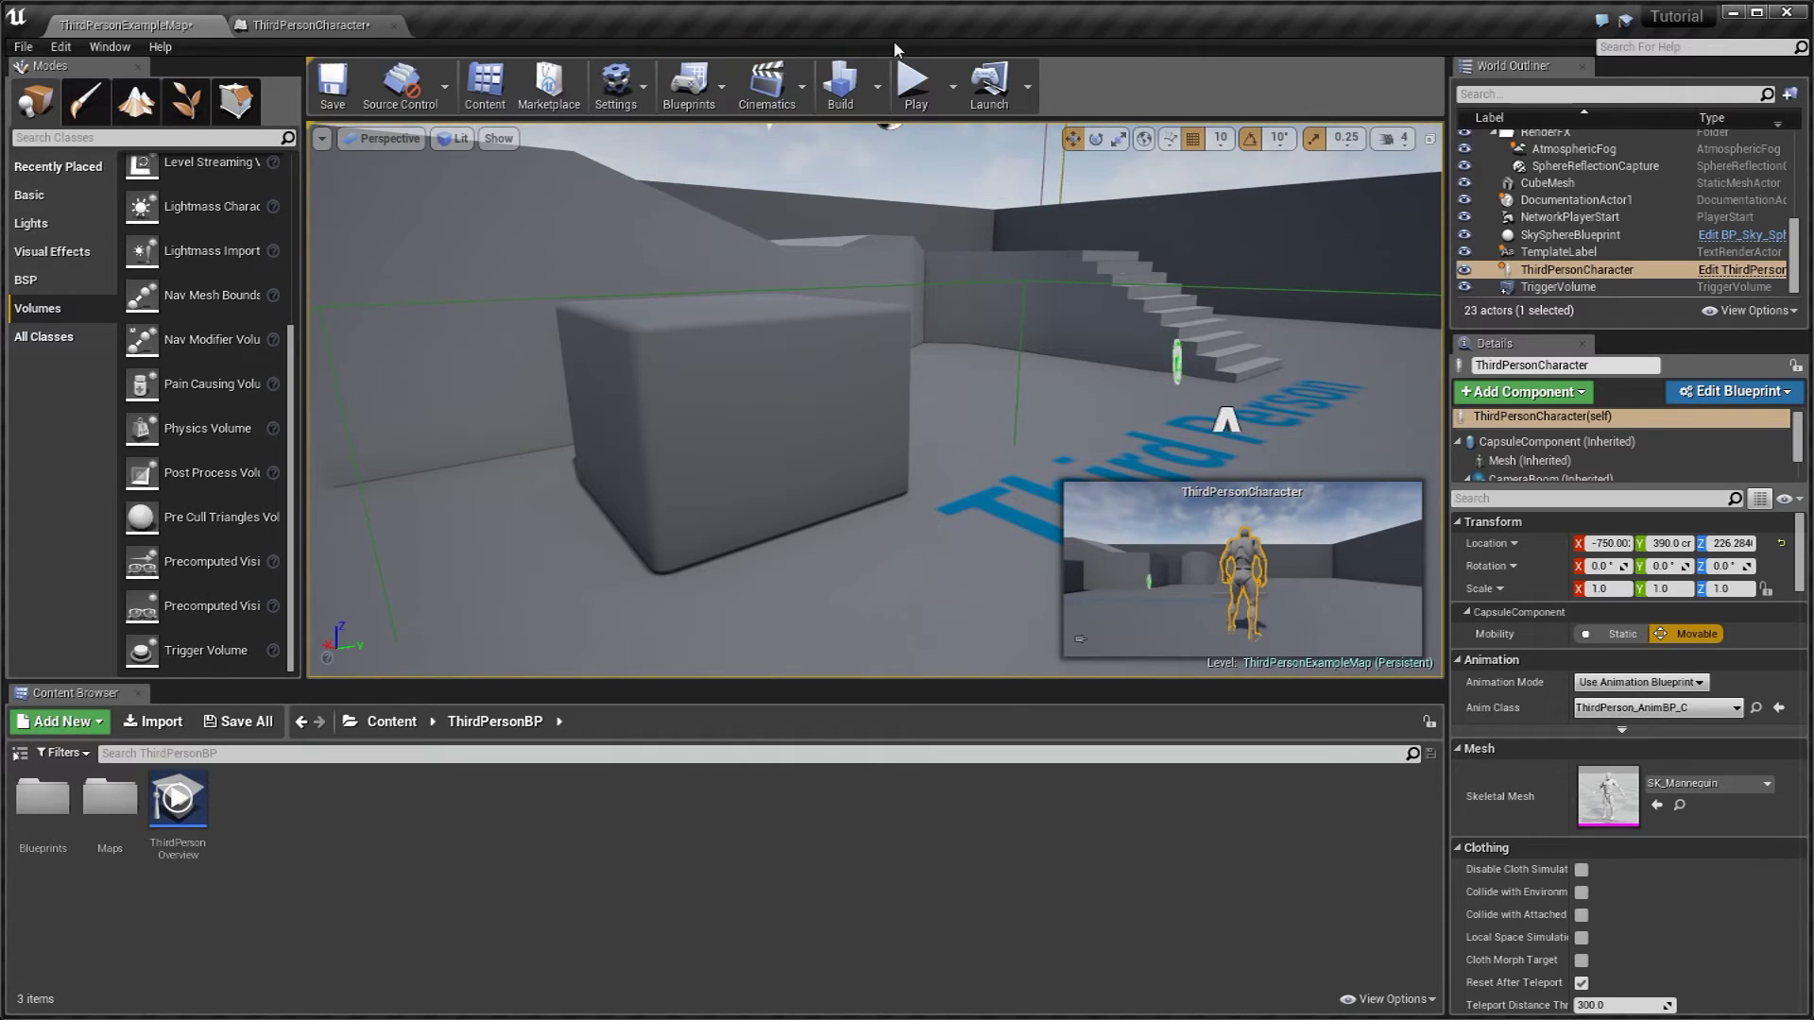
{"action": "left_click", "coordinate": [914, 87]}
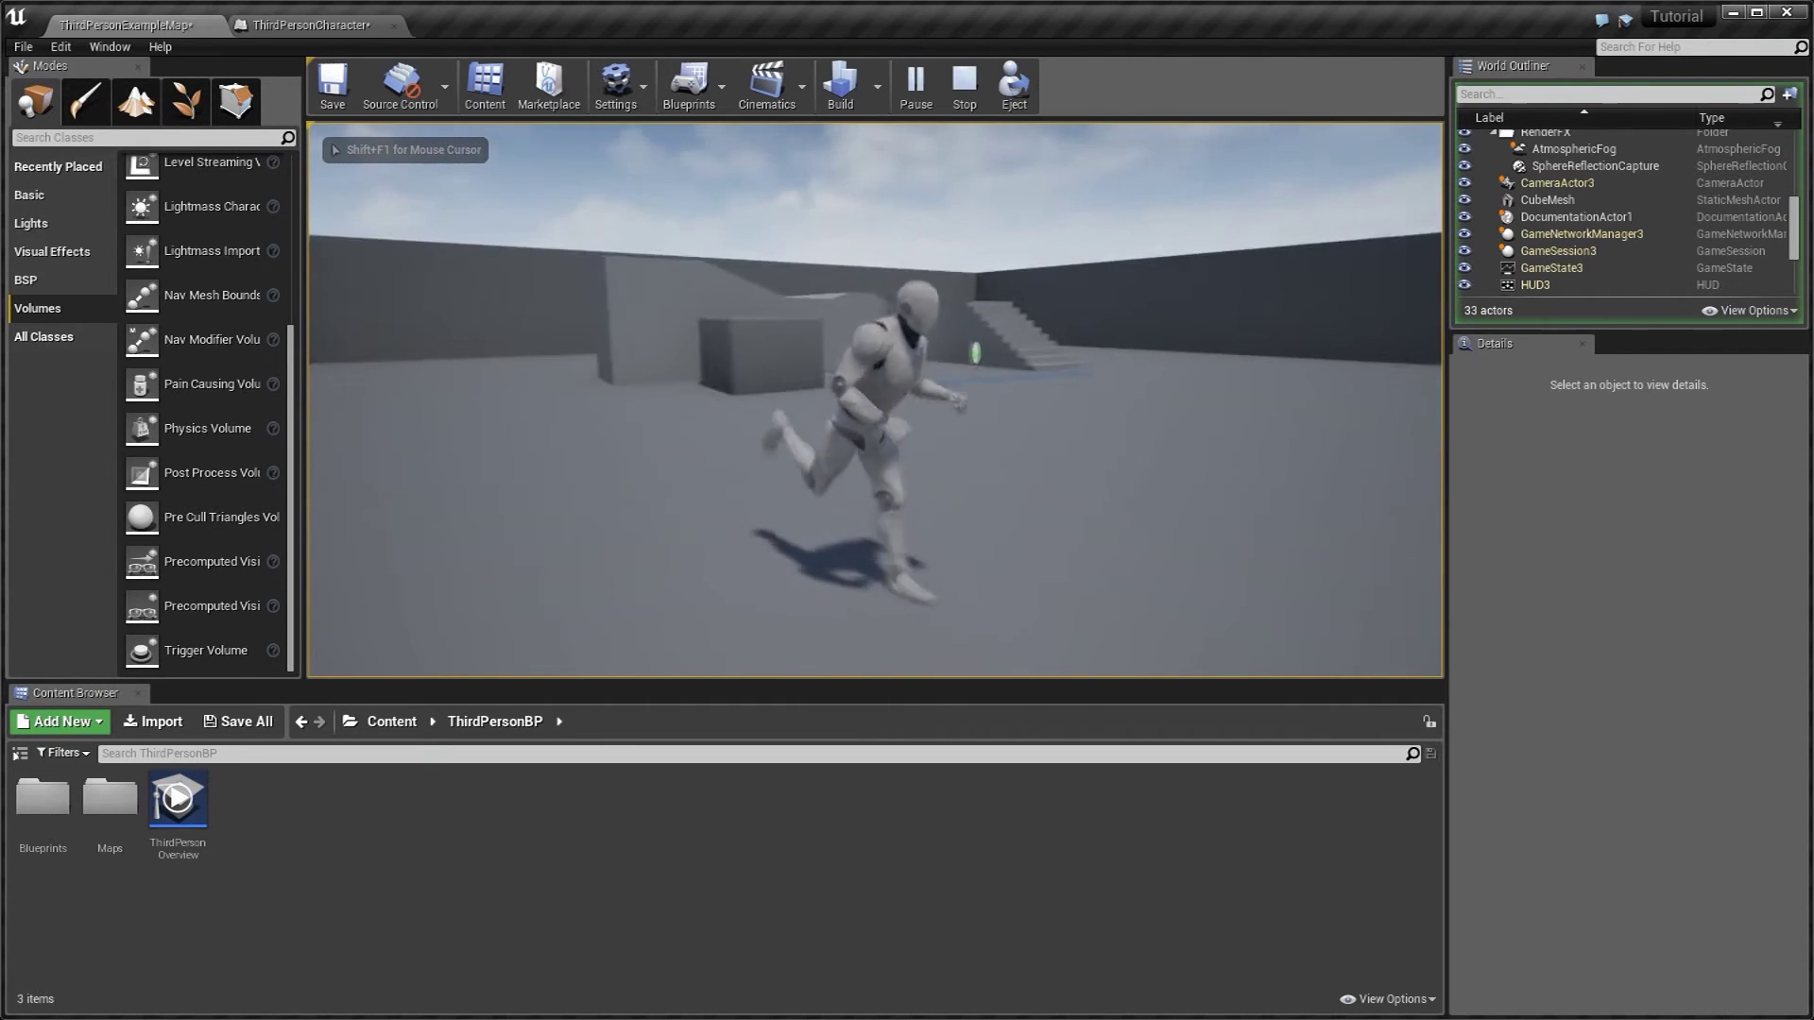
{"action": "key", "text": "space"}
{"action": "key", "text": "space"}
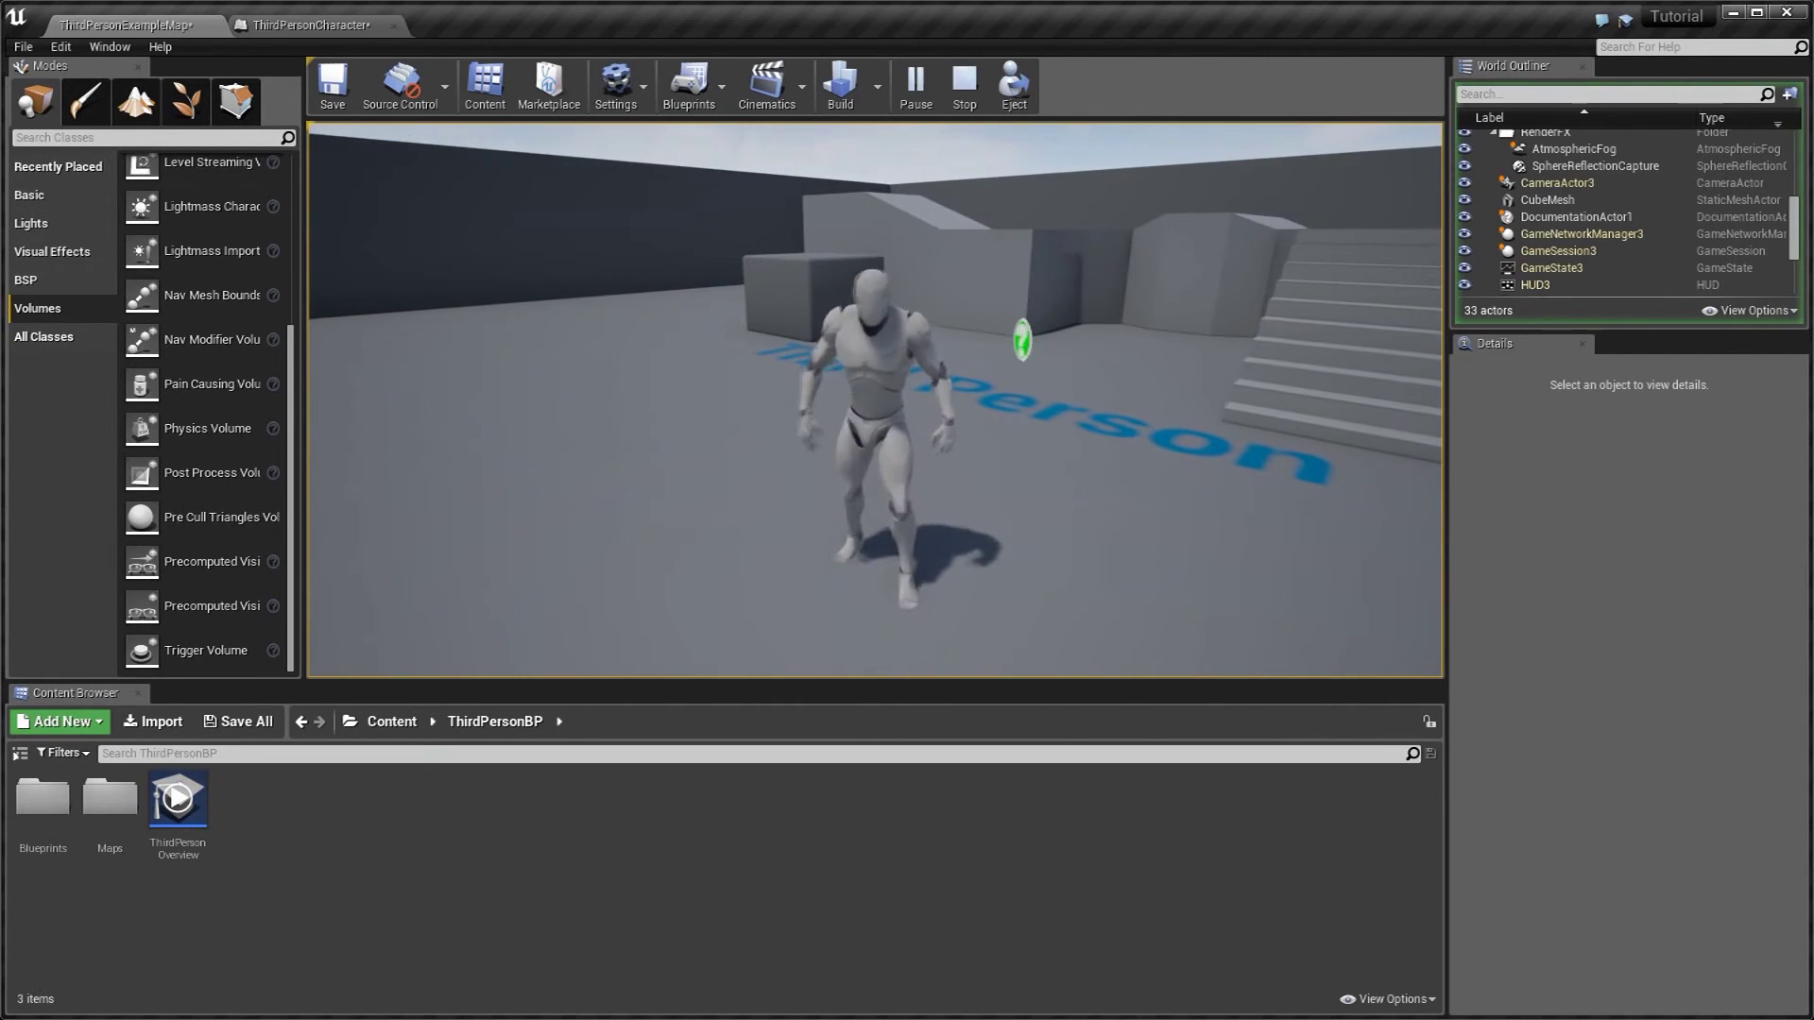
{"action": "key", "text": "Escape"}
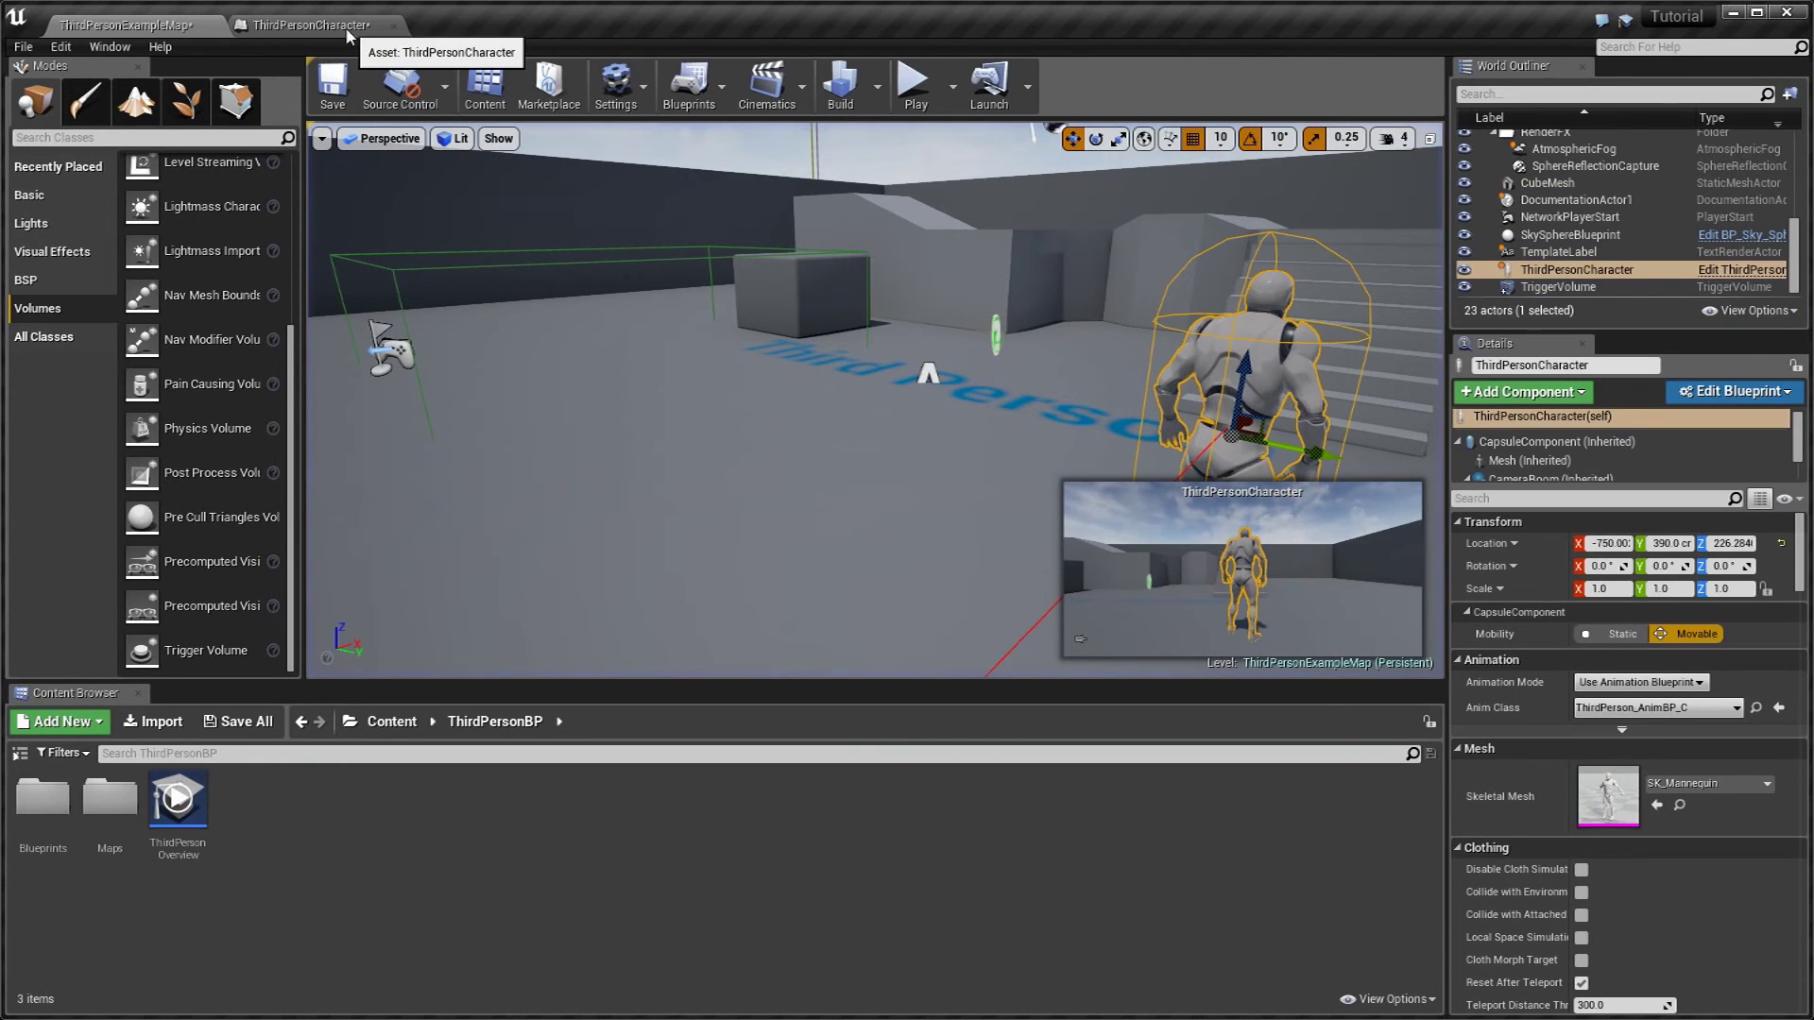
{"action": "left_click_drag", "start_coordinate": [779, 292], "coordinate": [850, 245]}
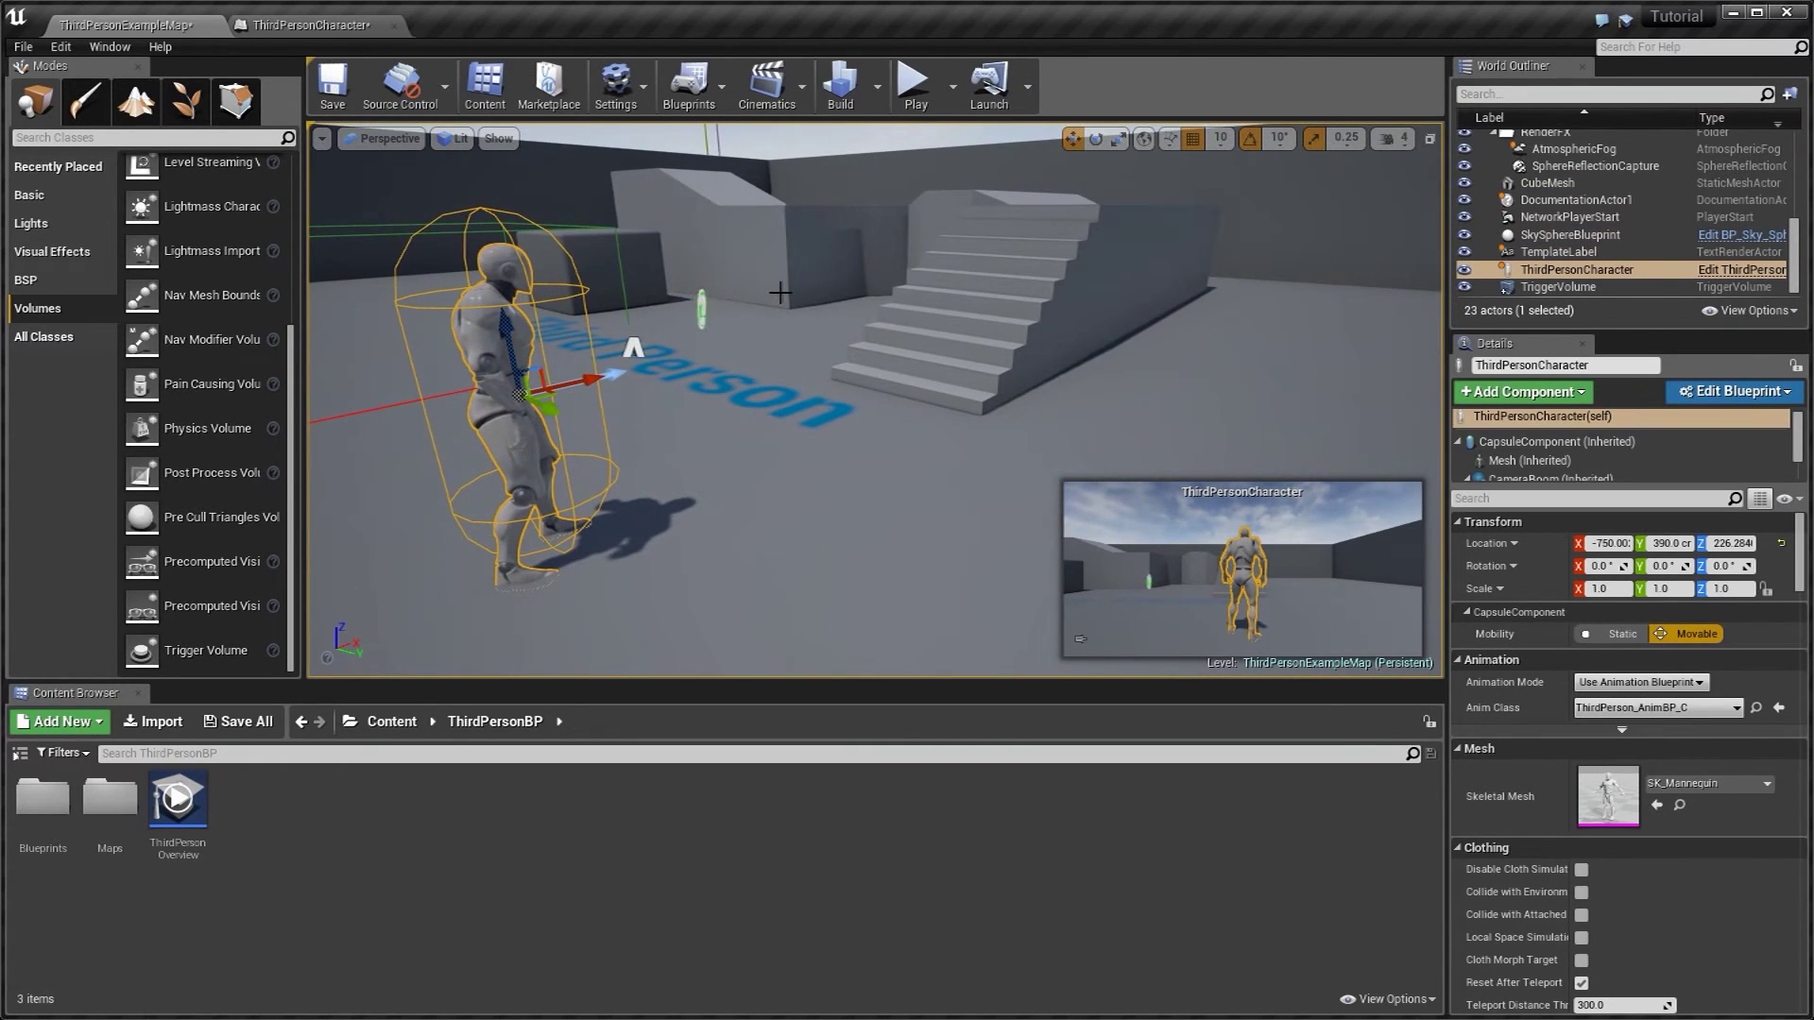